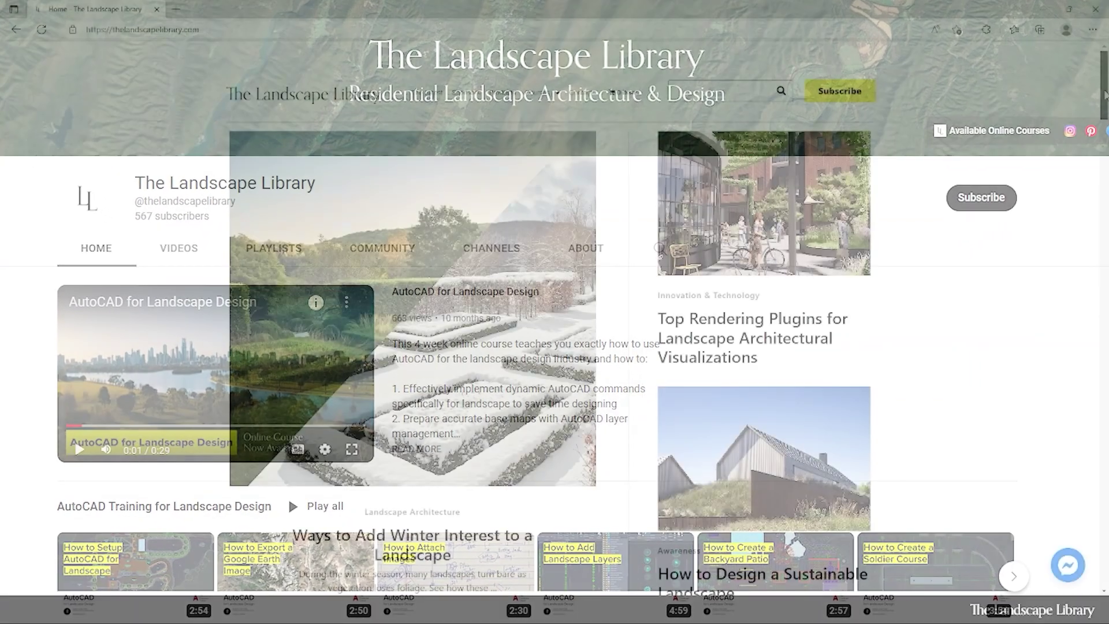
{"action": "left_click_drag", "start_coordinate": [1104, 96], "coordinate": [1104, 251]}
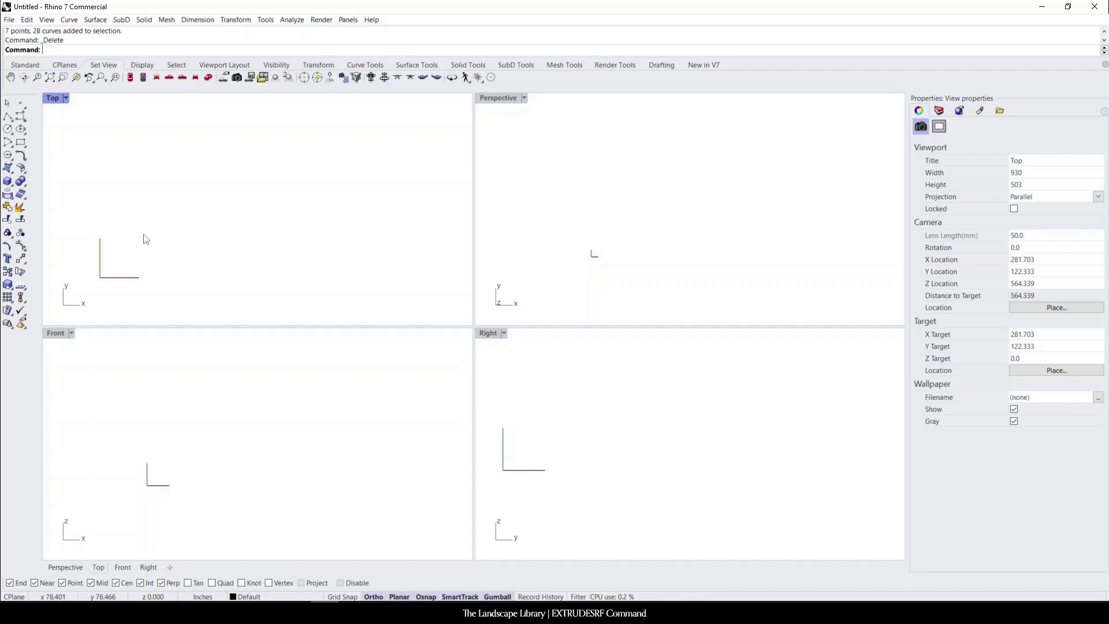
Draw a rectangle near the origin in the Top view and create a planar surface from it with PlanarSrf.
{"action": "left_click", "coordinate": [20, 142]}
{"action": "left_click", "coordinate": [117, 260]}
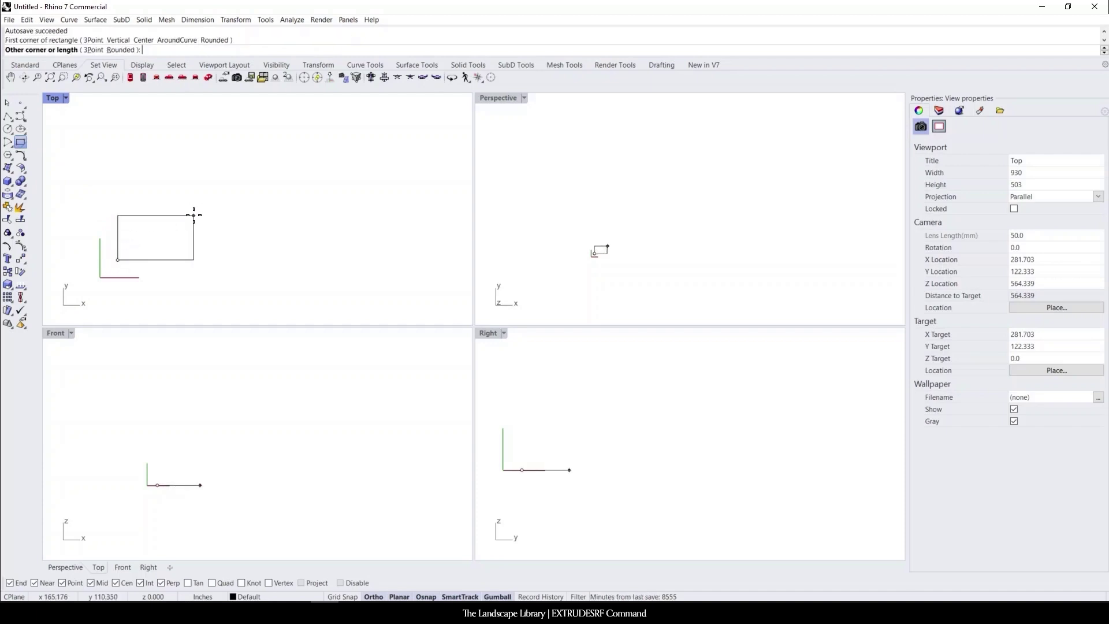
{"action": "left_click", "coordinate": [215, 201]}
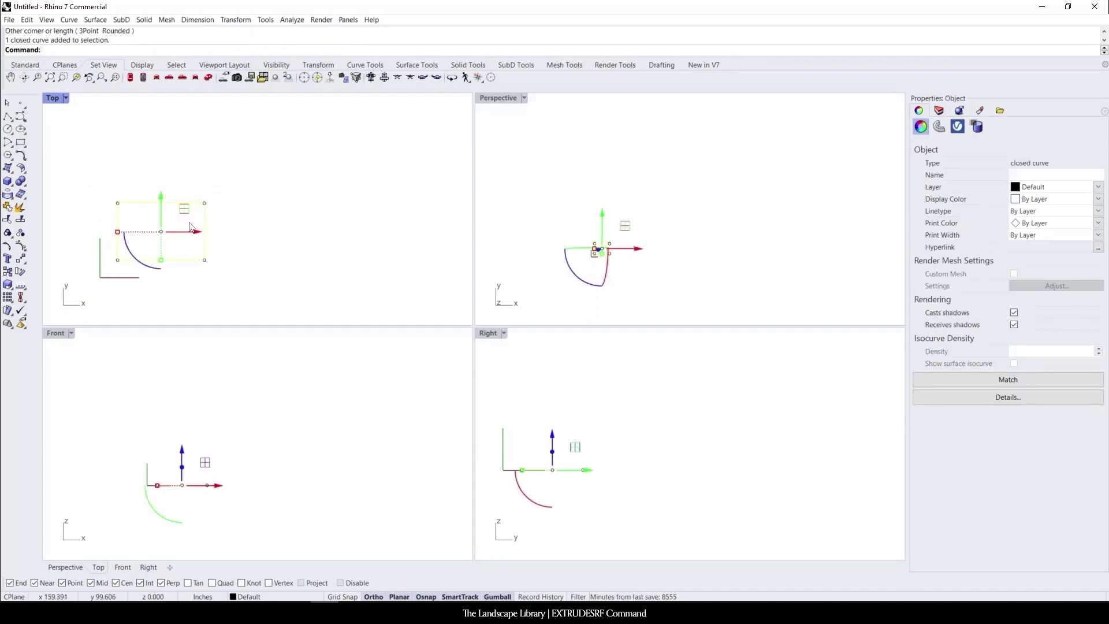
{"action": "type", "text": "PlanarSrf"}
{"action": "key", "text": "Return"}
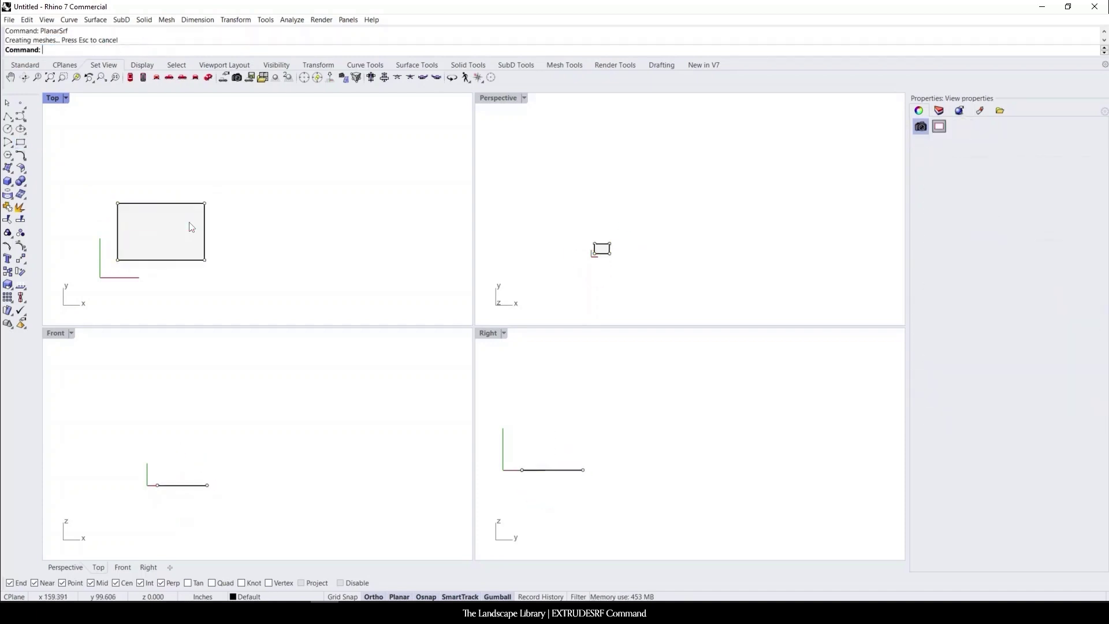
Create a second, larger rectangular surface beside the first one in the Top view with the Plane command.
{"action": "right_click_drag", "start_coordinate": [676, 242], "coordinate": [720, 194]}
{"action": "scroll", "coordinate": [720, 194], "scroll_direction": "down", "scroll_amount": 4}
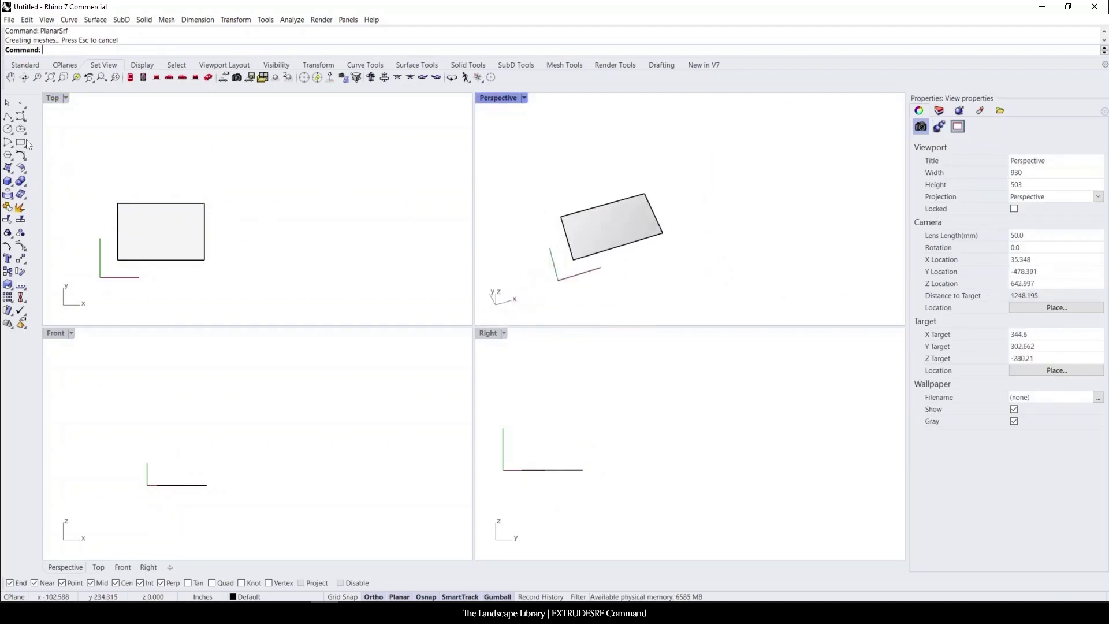
{"action": "type", "text": "Plane"}
{"action": "key", "text": "Return"}
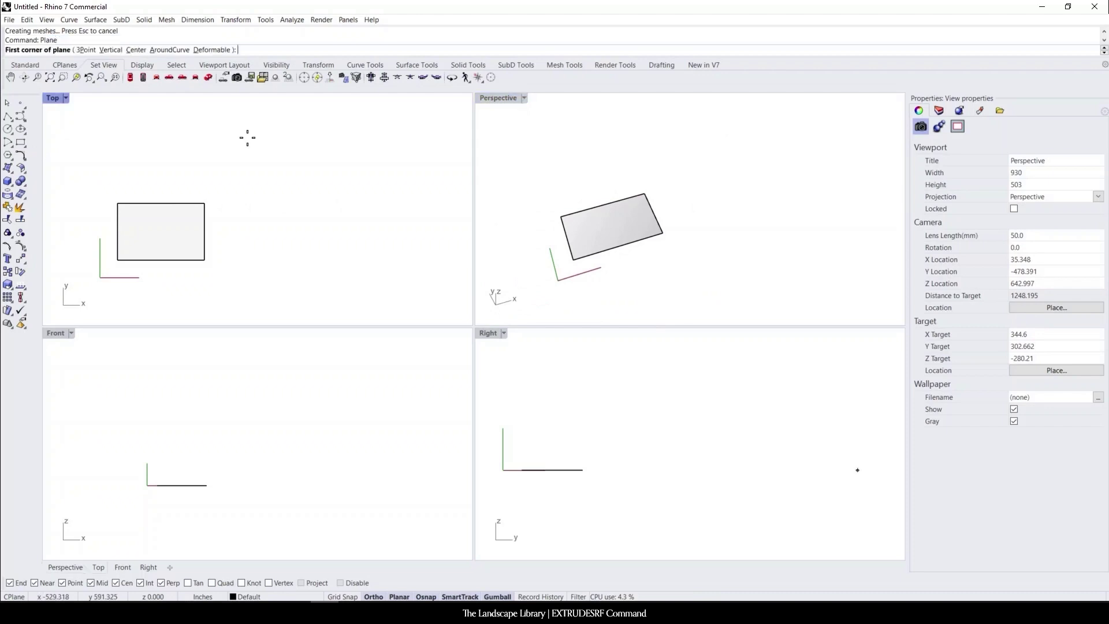
{"action": "left_click", "coordinate": [254, 260]}
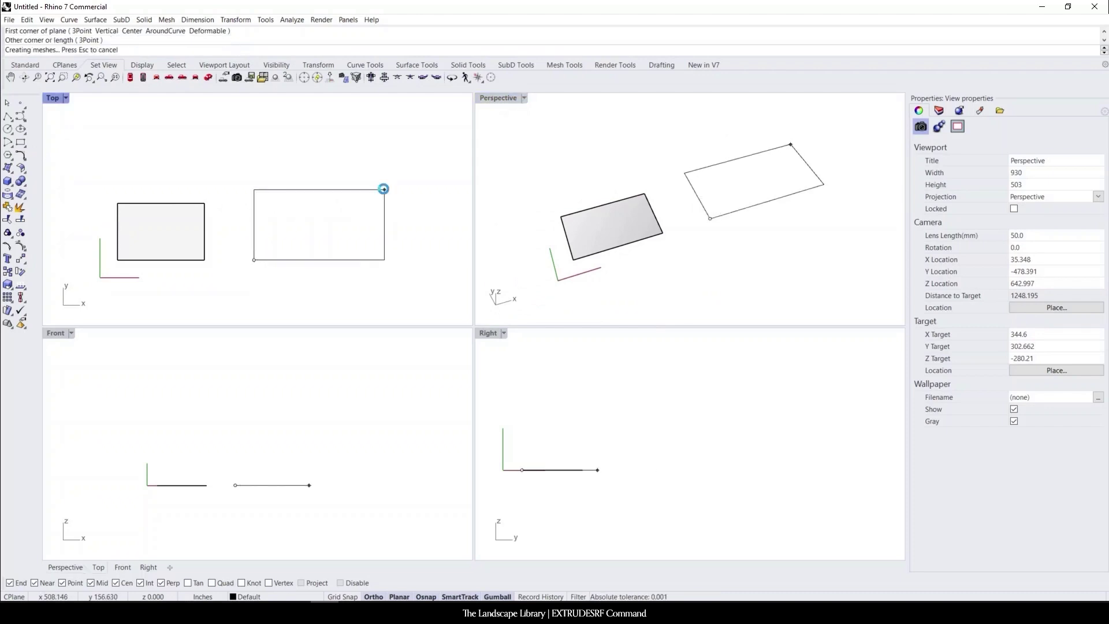
{"action": "left_click", "coordinate": [384, 190]}
Extrude the larger rectangular surface upward into a solid box with ExtrudeSrf.
{"action": "right_click_drag", "start_coordinate": [741, 227], "coordinate": [662, 225]}
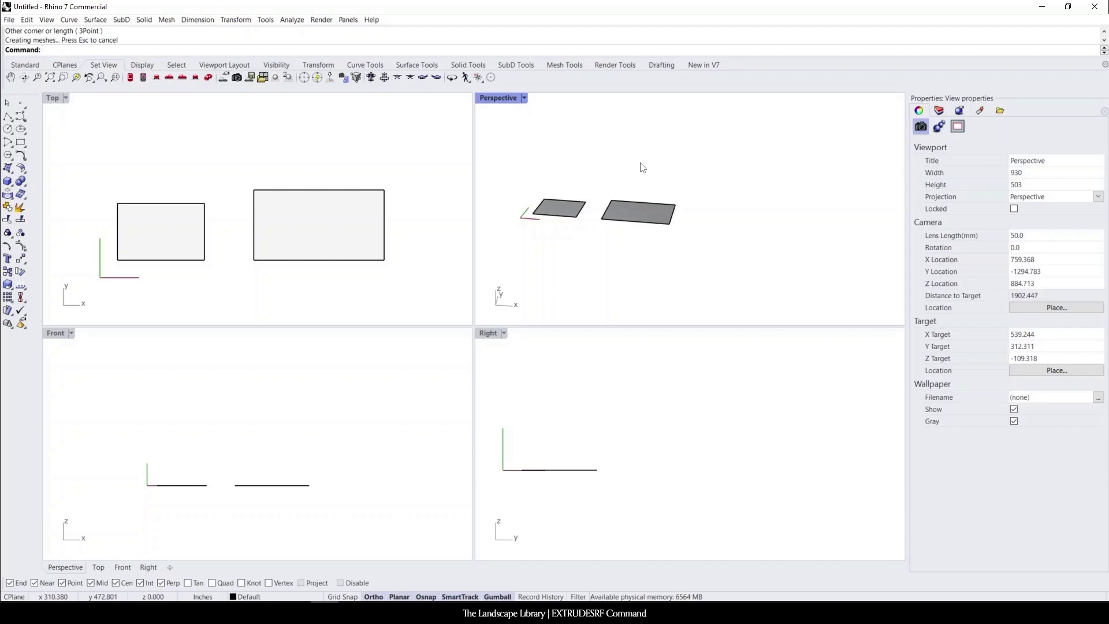
{"action": "type", "text": "Extr"}
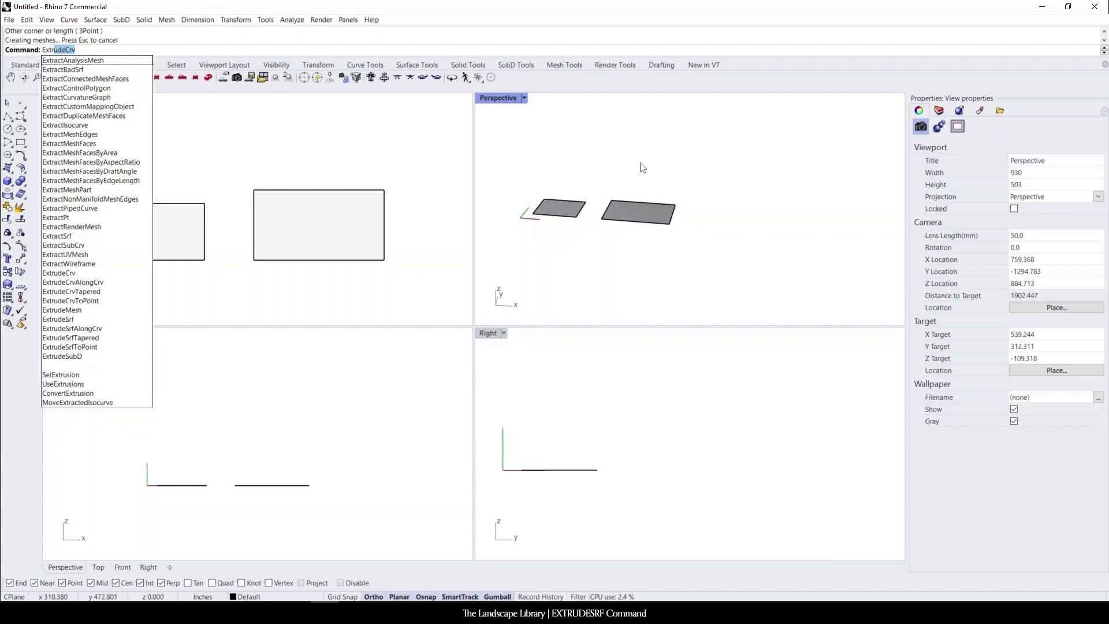
{"action": "type", "text": "ude"}
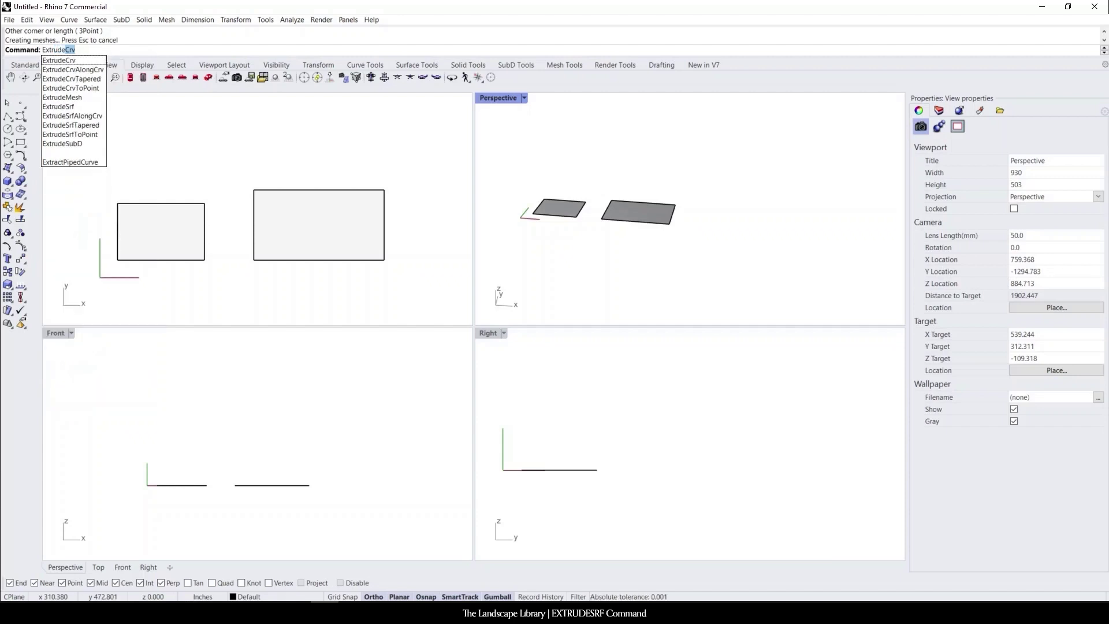
{"action": "left_click", "coordinate": [70, 106]}
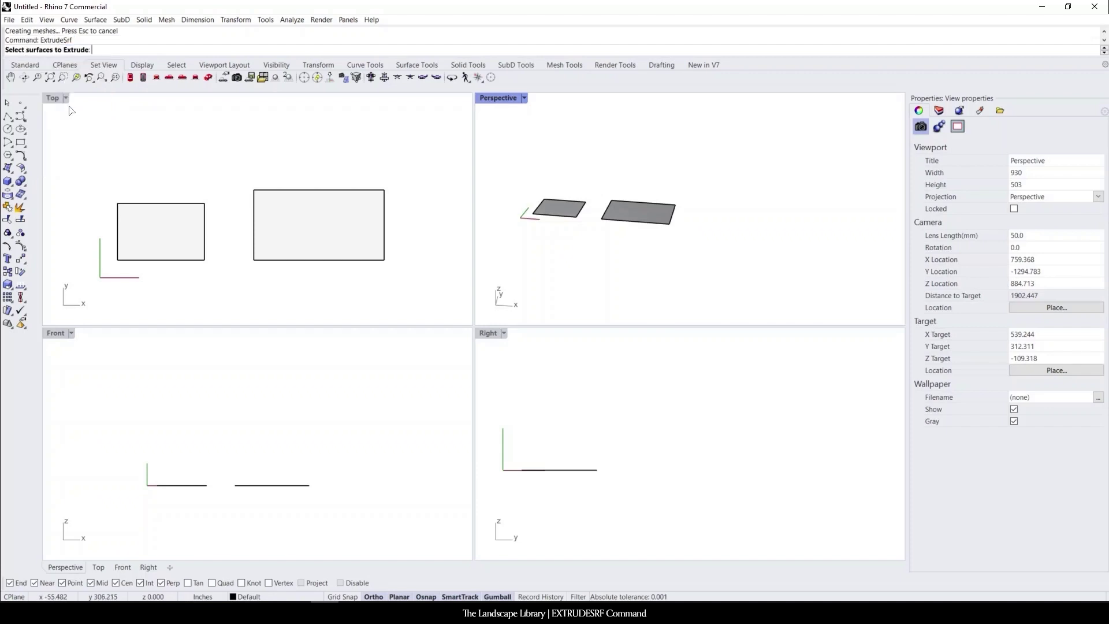
{"action": "scroll", "coordinate": [616, 200], "scroll_direction": "up", "scroll_amount": 3}
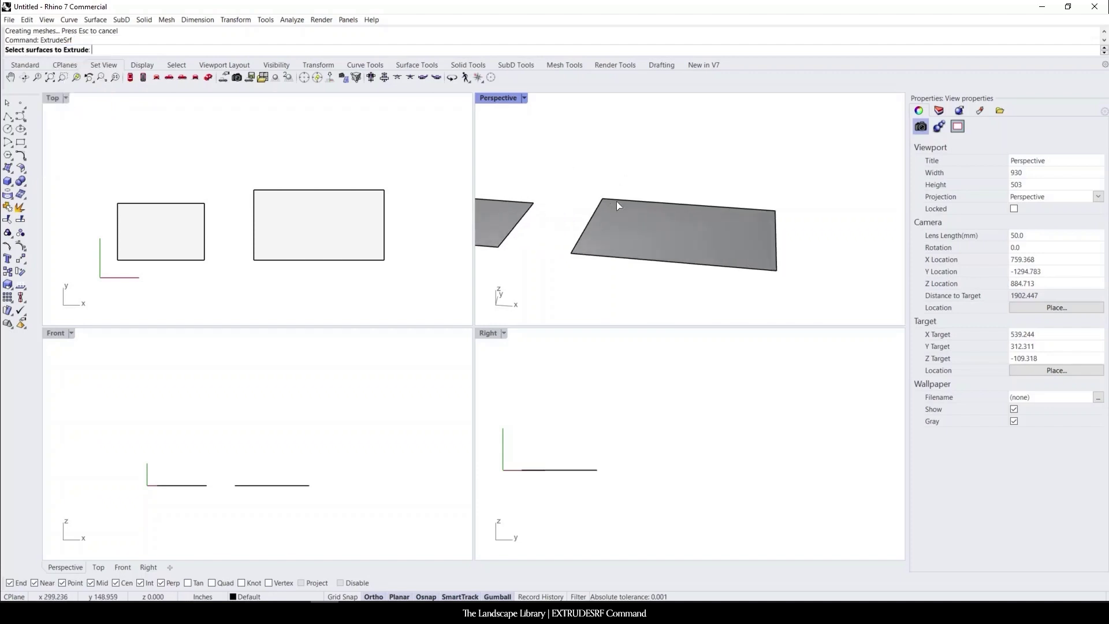
{"action": "left_click", "coordinate": [649, 233]}
{"action": "key", "text": "Return"}
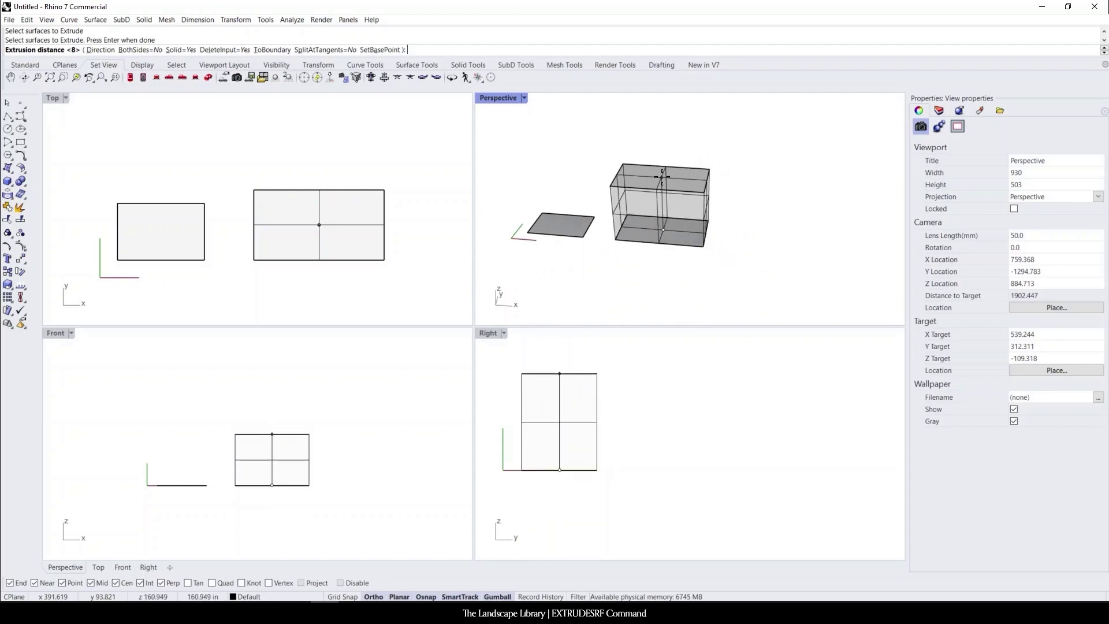
{"action": "left_click", "coordinate": [663, 171]}
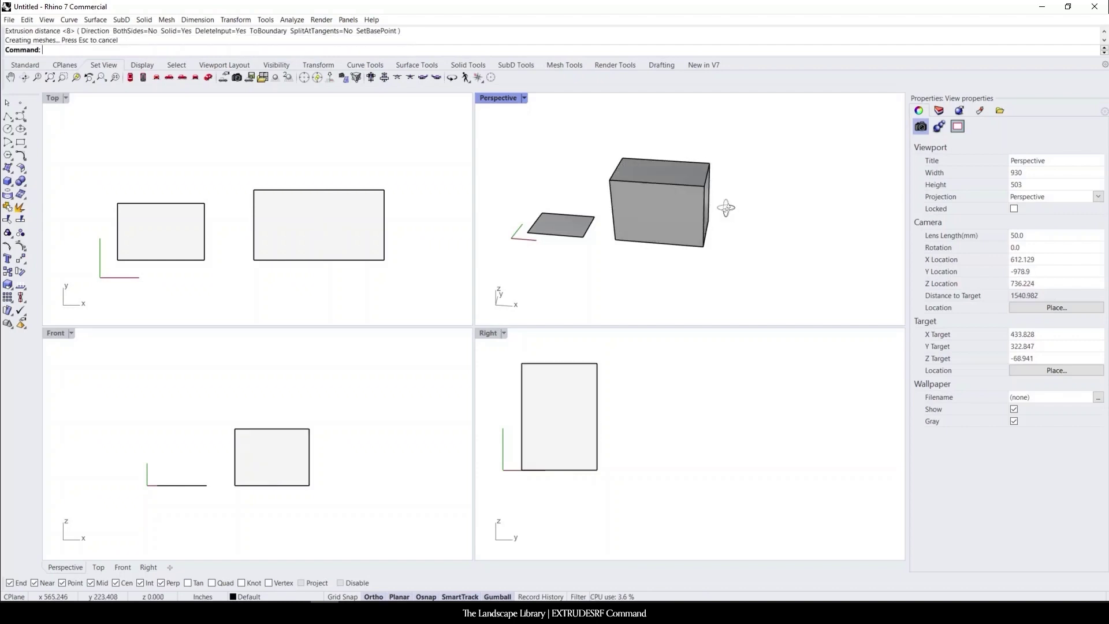
{"action": "mouse_move", "coordinate": [712, 198]}
{"action": "right_mouse_down"}
{"action": "mouse_move", "coordinate": [691, 161]}
{"action": "mouse_move", "coordinate": [750, 145]}
{"action": "mouse_move", "coordinate": [735, 200]}
{"action": "mouse_move", "coordinate": [664, 215]}
{"action": "right_mouse_up"}
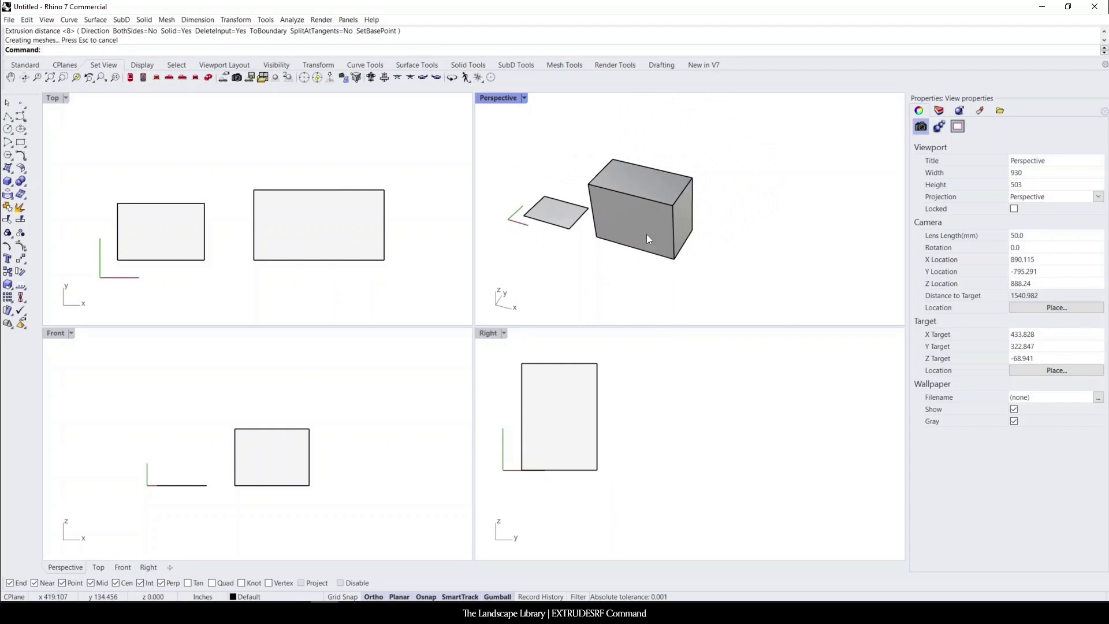
{"action": "scroll", "coordinate": [580, 248], "scroll_direction": "down", "scroll_amount": 2}
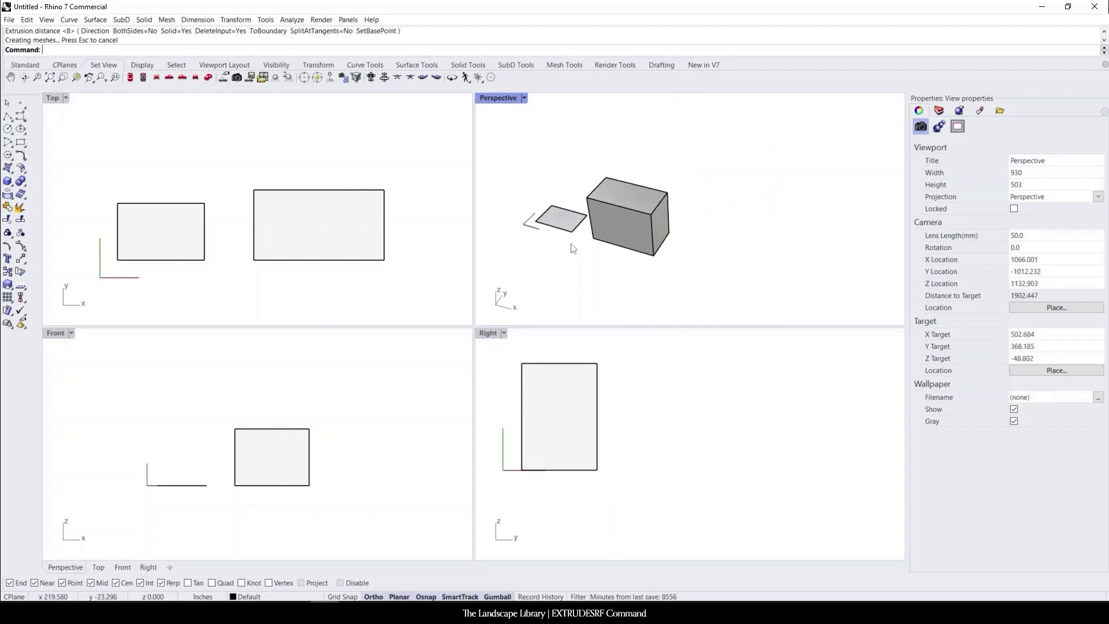
Switch to the browser and examine reference photos of the Farnsworth House.
{"action": "scroll", "coordinate": [573, 249], "scroll_direction": "down", "scroll_amount": 5}
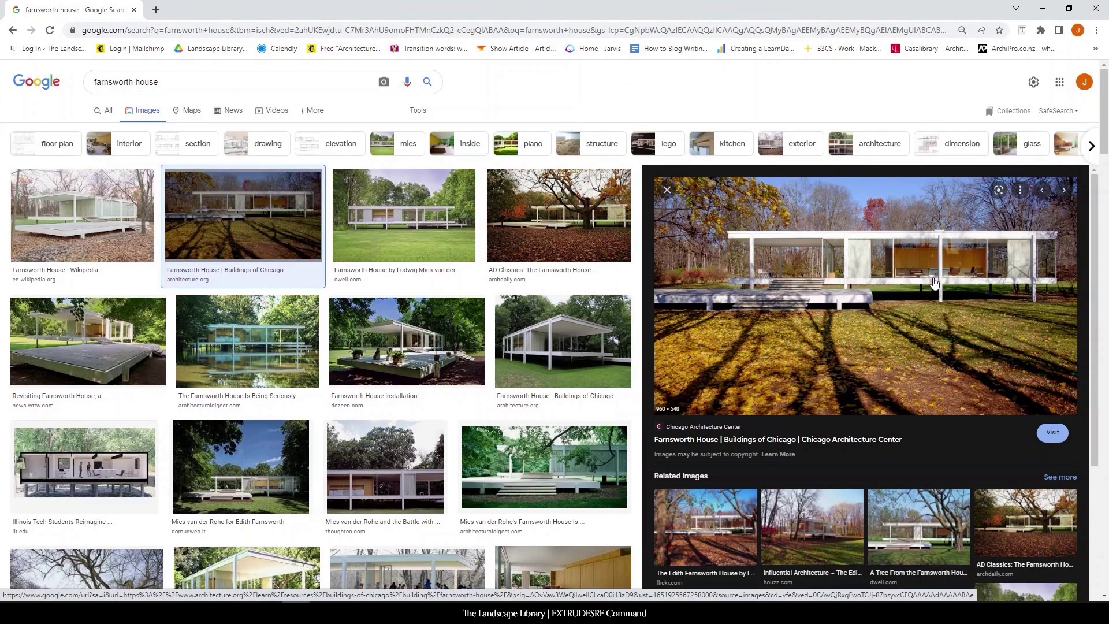
{"action": "left_click", "coordinate": [247, 366]}
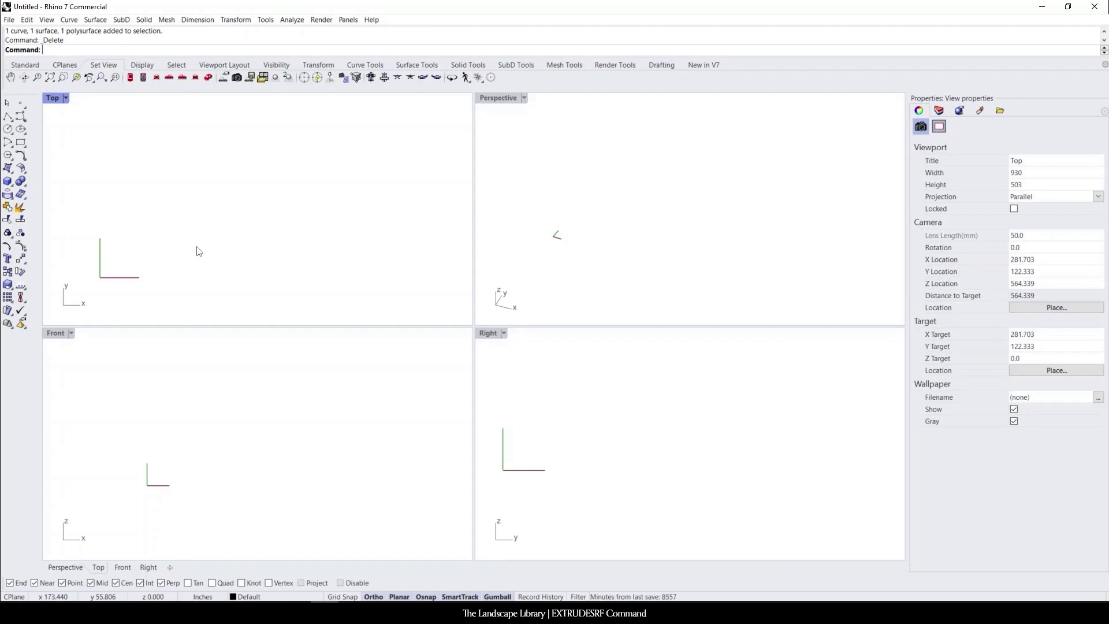
Draw a three-point rectangle 80' long along X and 30' wide in the Top view.
{"action": "type", "text": "Rectangle"}
{"action": "key", "text": "Return"}
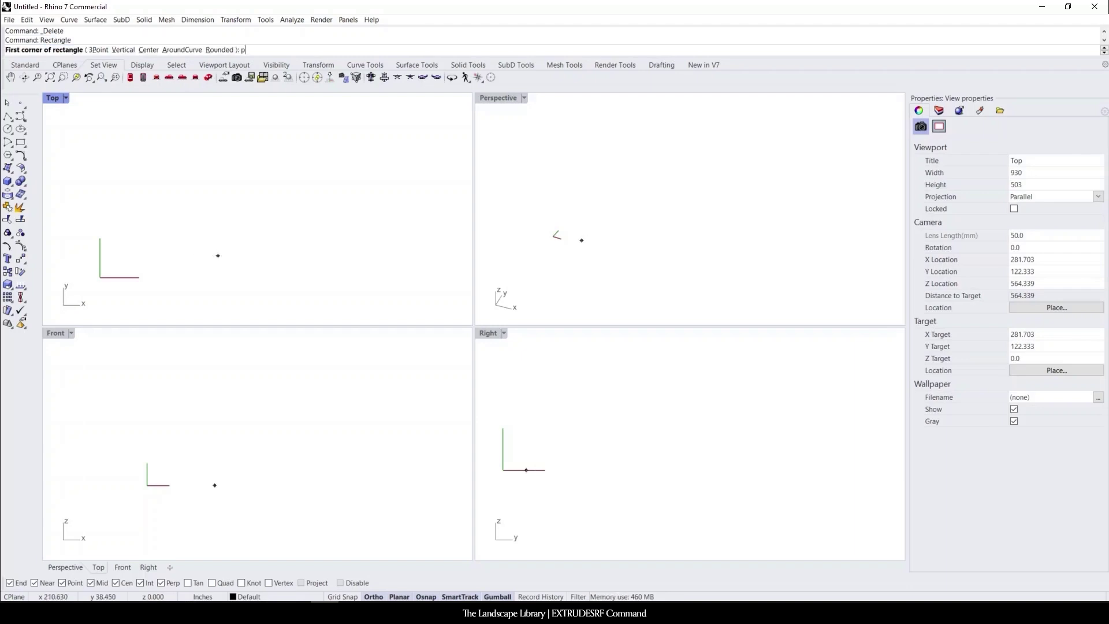
{"action": "type", "text": "p"}
{"action": "key", "text": "Return"}
{"action": "scroll", "coordinate": [183, 294], "scroll_direction": "down", "scroll_amount": 2}
{"action": "left_click", "coordinate": [212, 238]}
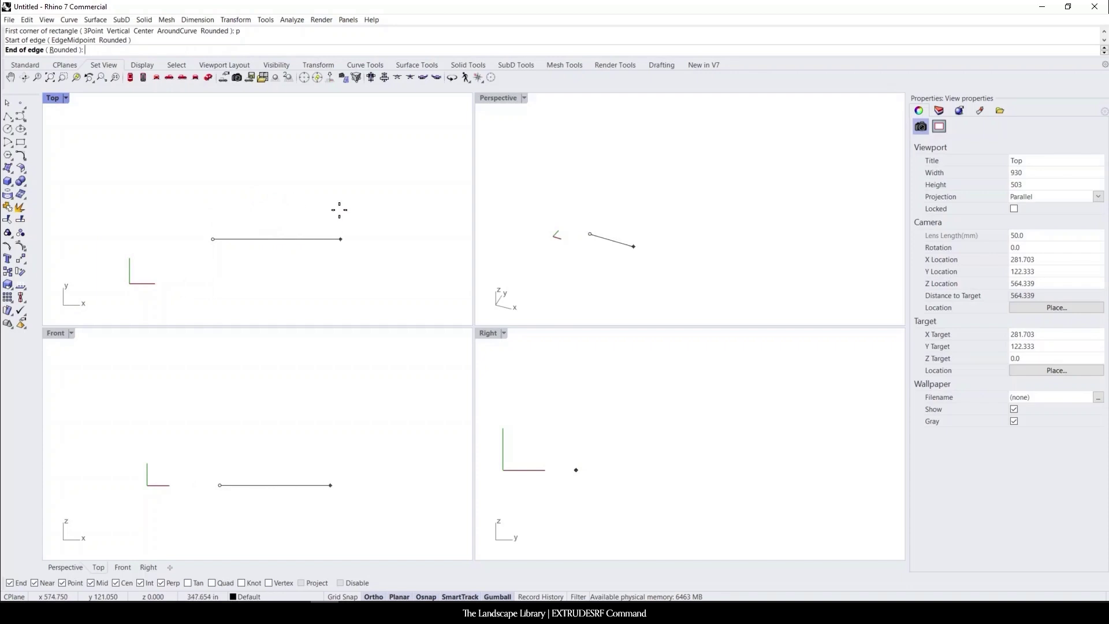
{"action": "type", "text": "80'"}
{"action": "key", "text": "Return"}
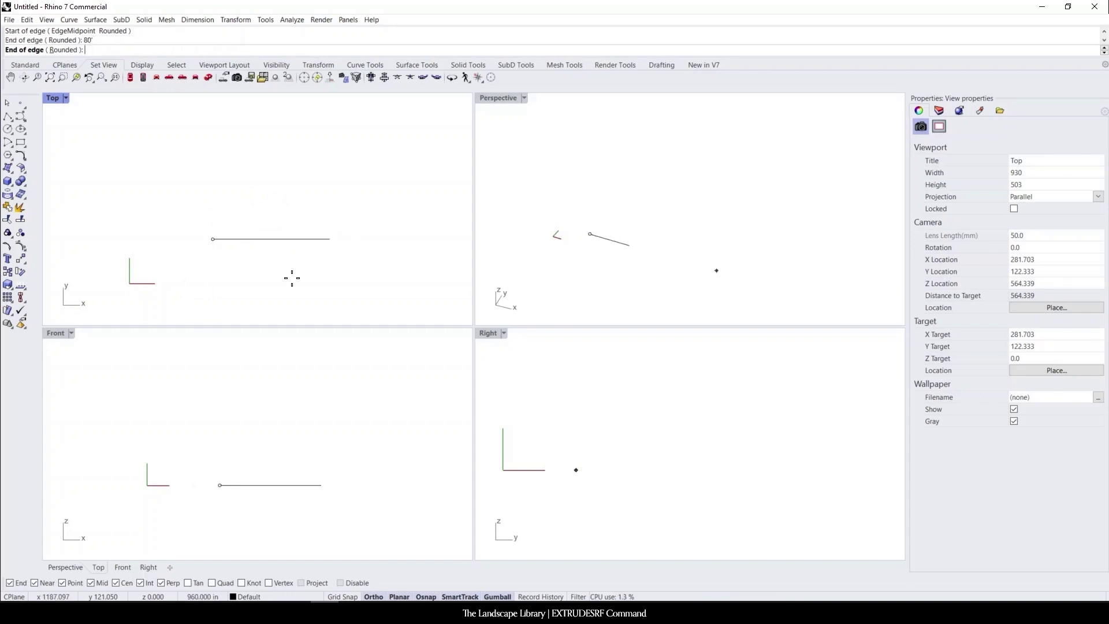
{"action": "scroll", "coordinate": [291, 279], "scroll_direction": "down", "scroll_amount": 4}
{"action": "left_click", "coordinate": [427, 254]}
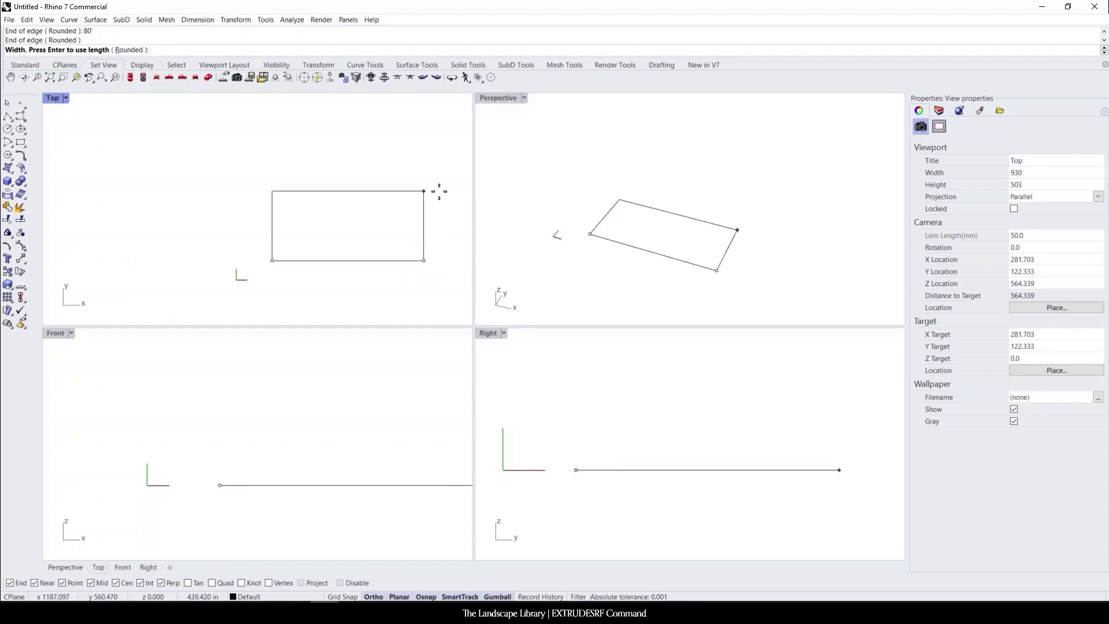
{"action": "type", "text": "30'"}
{"action": "key", "text": "Return"}
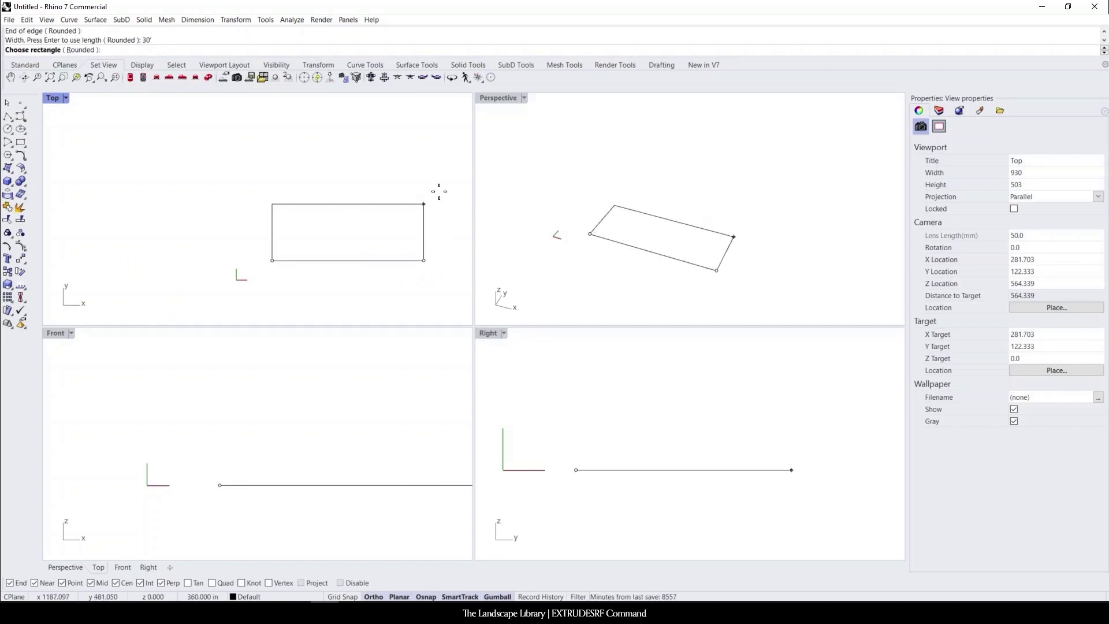
{"action": "left_click", "coordinate": [404, 203]}
Move the 80' by 30' rectangle farther away from the origin in the Top view.
{"action": "scroll", "coordinate": [326, 248], "scroll_direction": "down", "scroll_amount": 3}
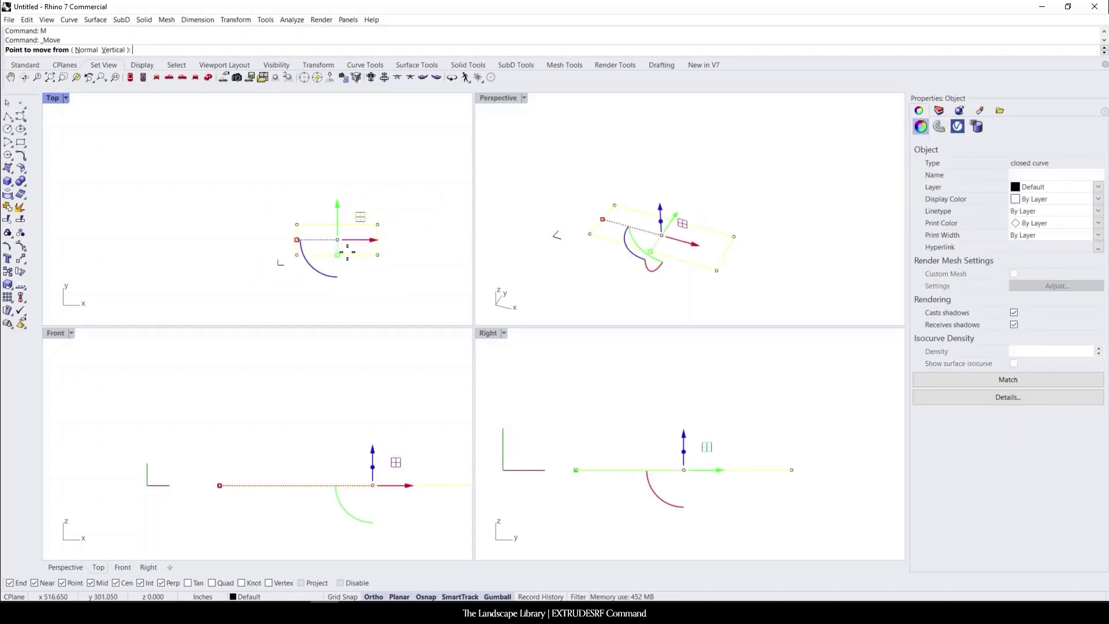
{"action": "type", "text": "m"}
{"action": "key", "text": "Return"}
{"action": "left_click", "coordinate": [347, 247]}
{"action": "left_click", "coordinate": [395, 177]}
{"action": "left_click_drag", "start_coordinate": [370, 179], "coordinate": [436, 180]}
{"action": "left_click", "coordinate": [379, 209]}
Draw a straight polyline just beyond the rectangle's far long edge in the Top view, parallel to it and spanning its full length.
{"action": "right_click_drag", "start_coordinate": [421, 180], "coordinate": [404, 193]}
{"action": "scroll", "coordinate": [404, 193], "scroll_direction": "up", "scroll_amount": 2}
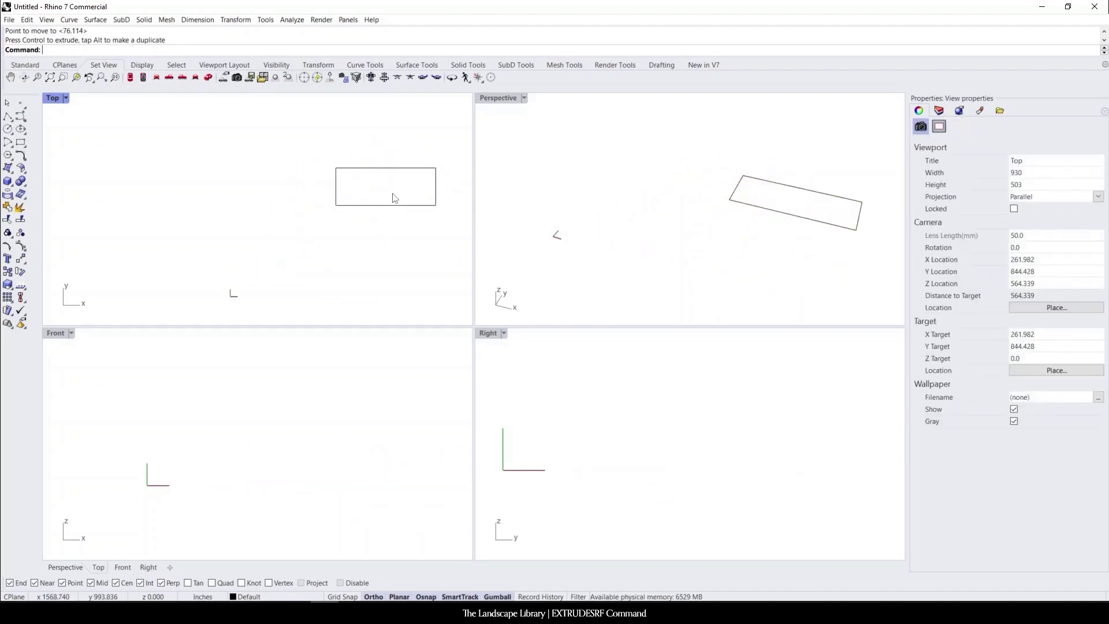
{"action": "left_click", "coordinate": [8, 116]}
{"action": "scroll", "coordinate": [349, 165], "scroll_direction": "up", "scroll_amount": 1}
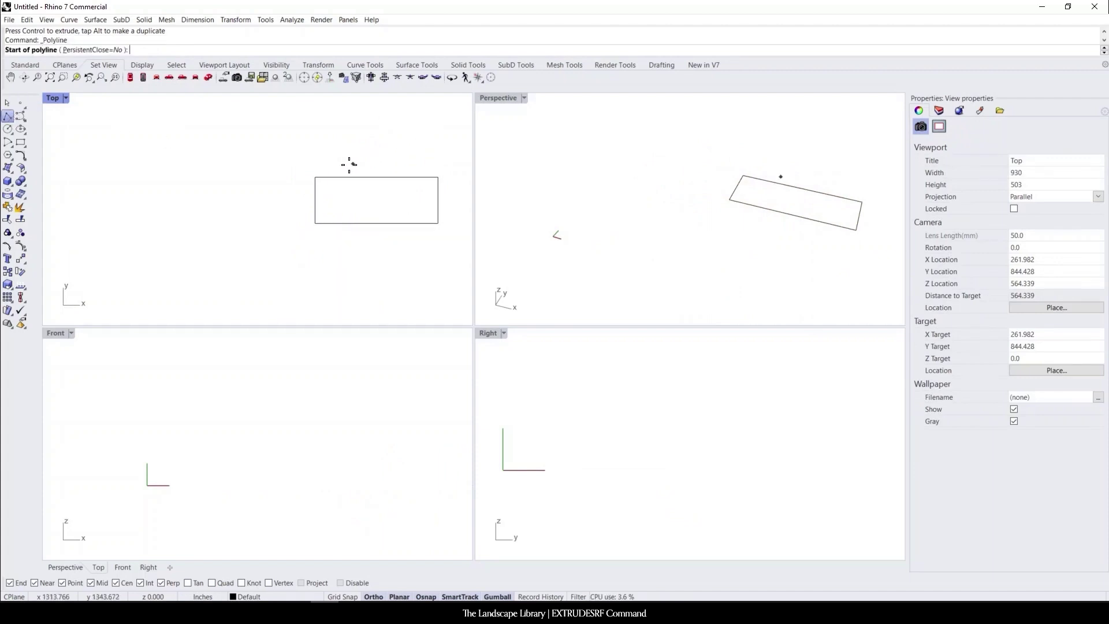
{"action": "left_click", "coordinate": [315, 156]}
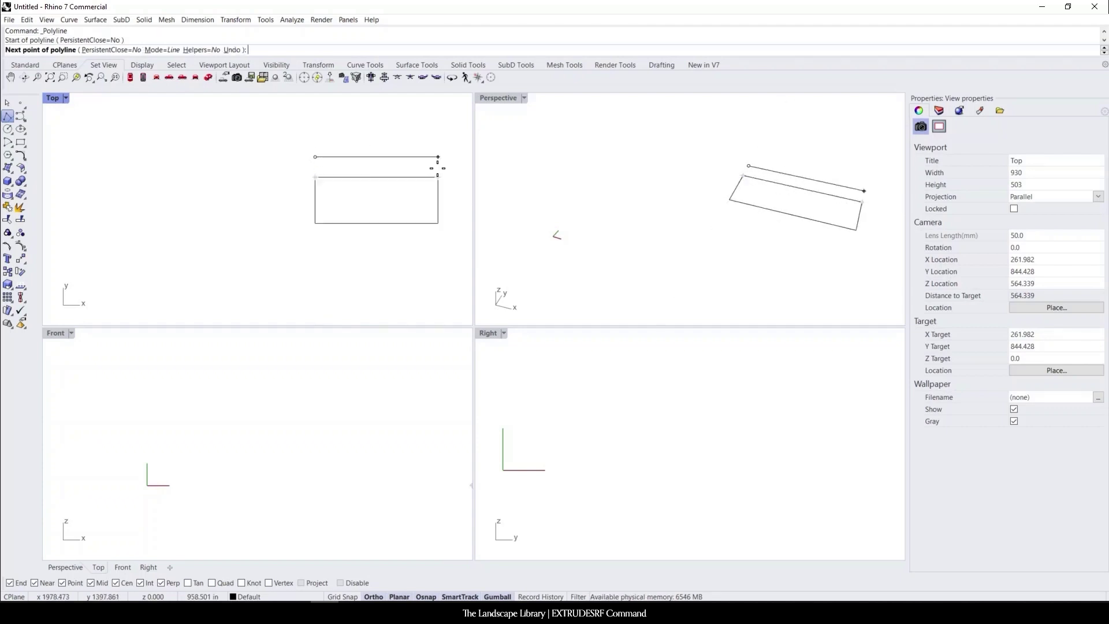
{"action": "left_click", "coordinate": [437, 157]}
{"action": "key", "text": "Return"}
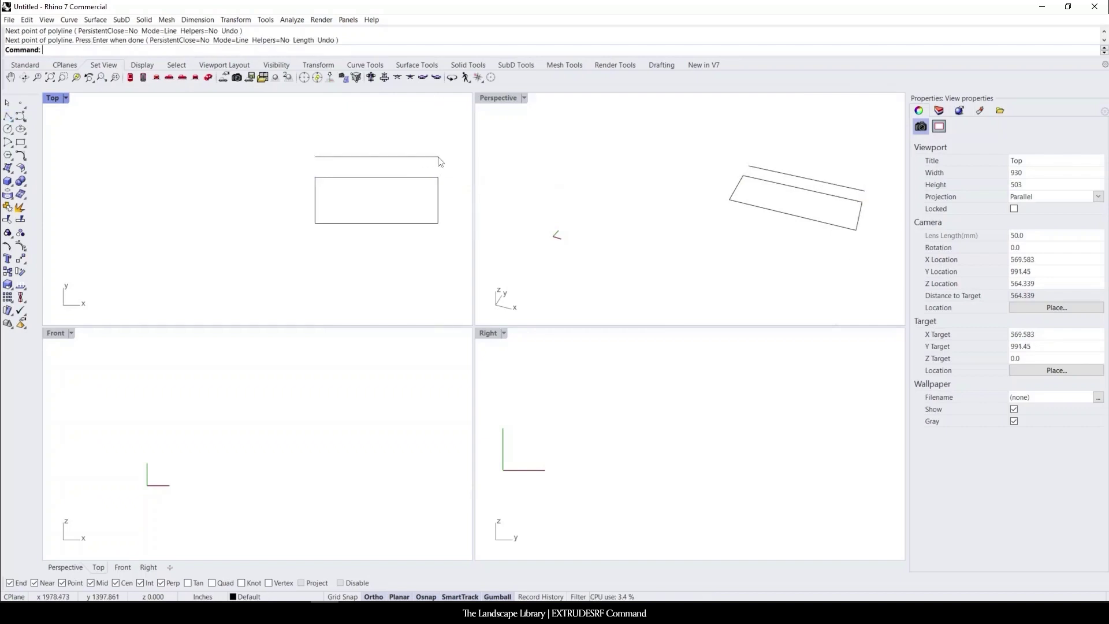
Divide the guide line beside the rectangle into 6 equal segments with division points.
{"action": "type", "text": "Divide"}
{"action": "key", "text": "Return"}
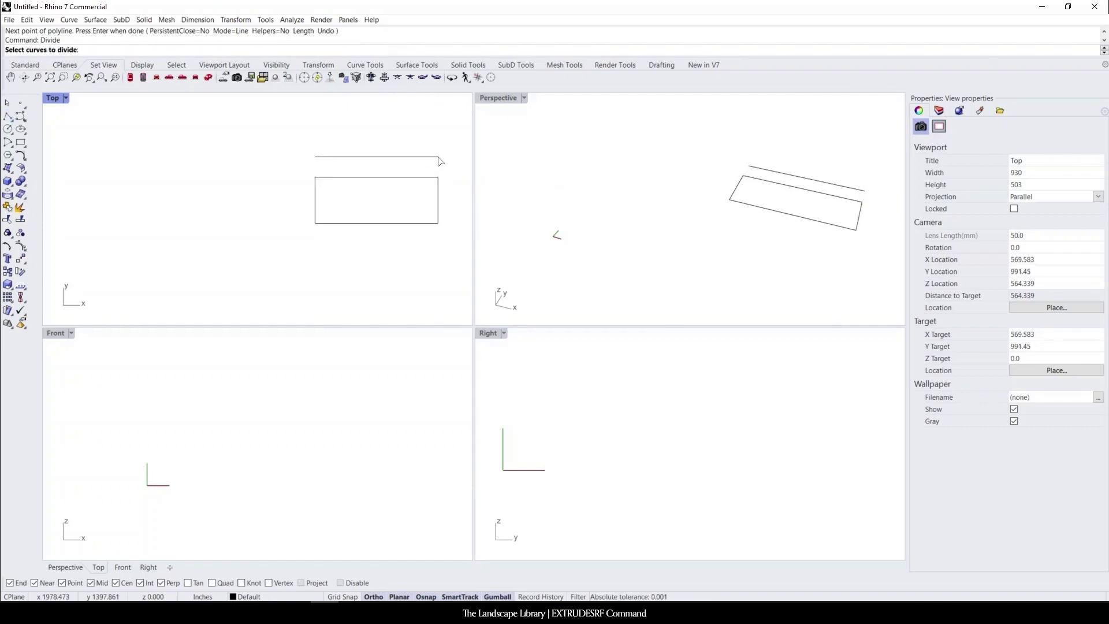
{"action": "left_click", "coordinate": [426, 158]}
{"action": "key", "text": "Return"}
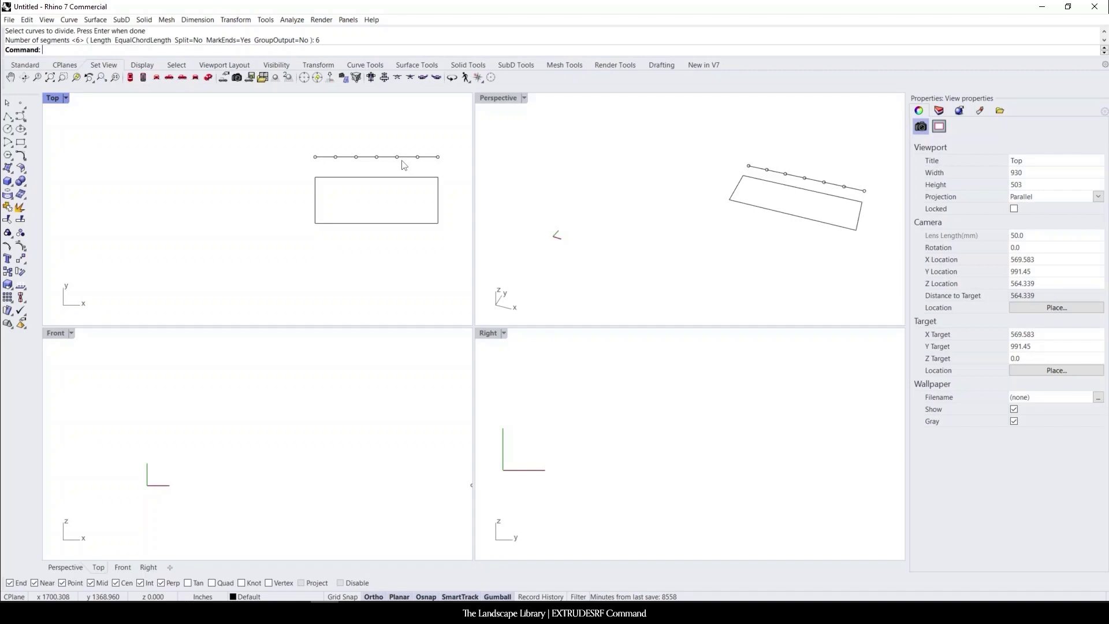
Draw a straight polyline from the first interior division point, perpendicular across the rectangle and past its opposite edge.
{"action": "left_click", "coordinate": [7, 116]}
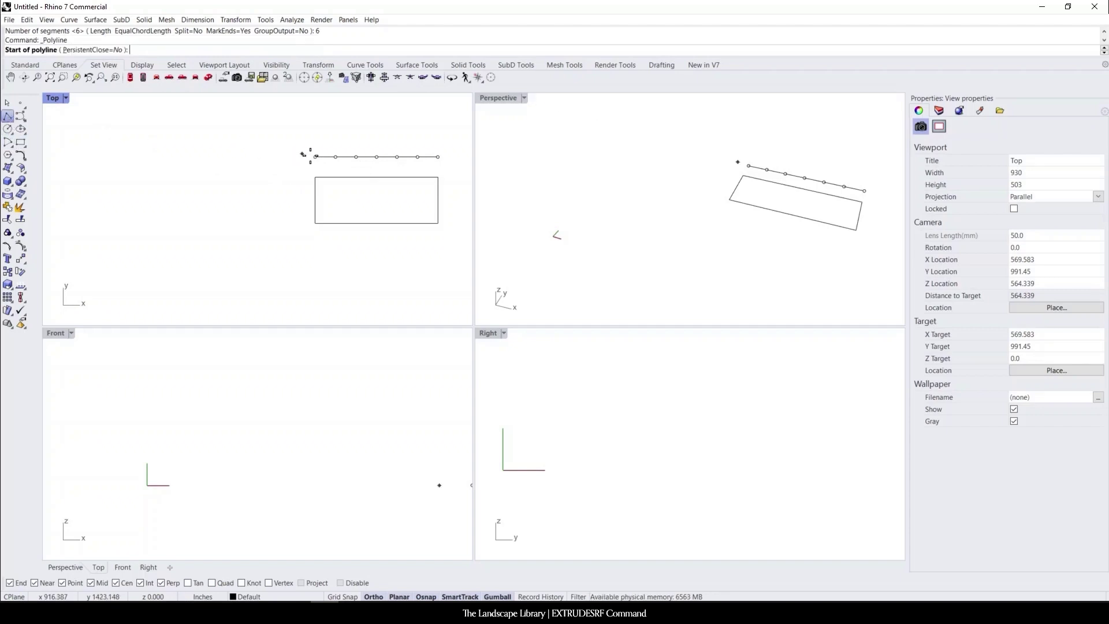
{"action": "left_click", "coordinate": [335, 157]}
{"action": "left_click", "coordinate": [336, 243]}
{"action": "key", "text": "Return"}
Copy the crossing line from its division point to each of the four remaining interior division points.
{"action": "left_click", "coordinate": [336, 239]}
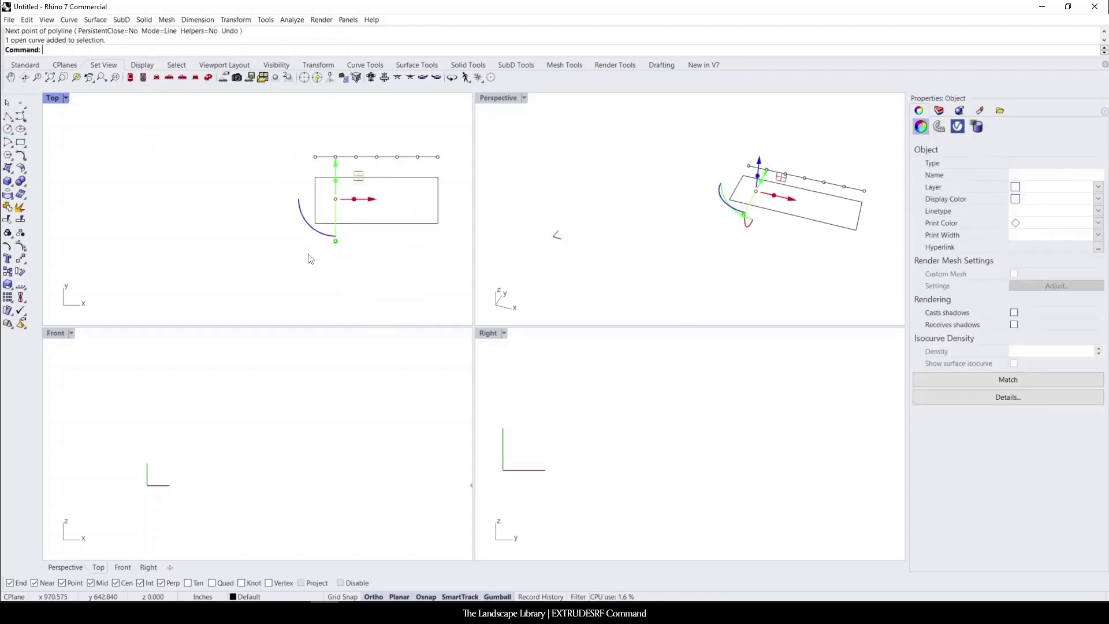
{"action": "type", "text": "Copy"}
{"action": "key", "text": "Return"}
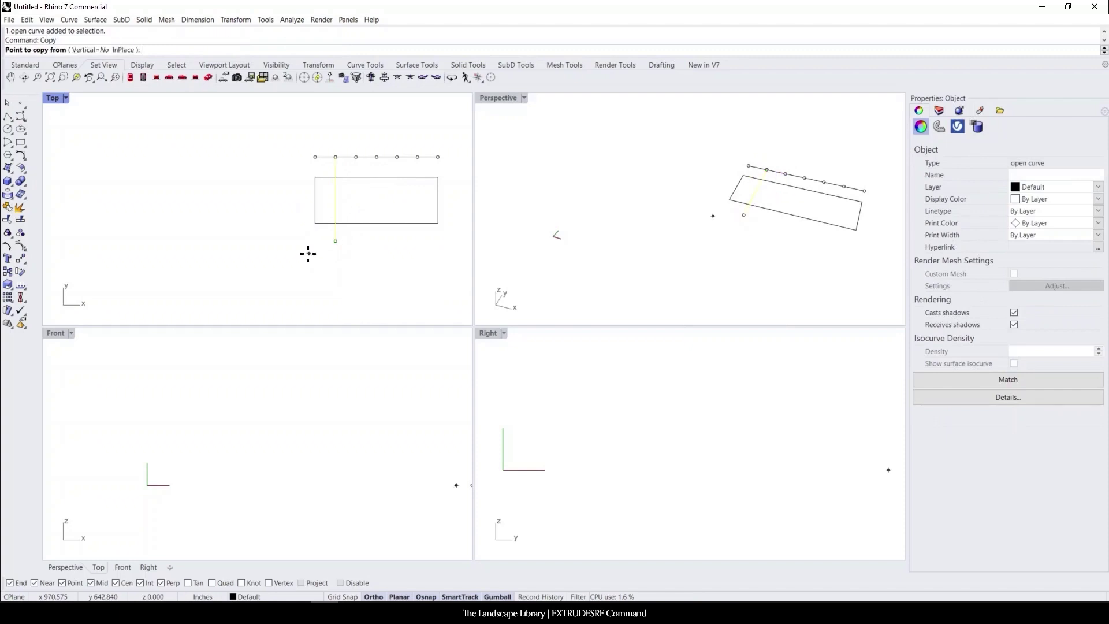
{"action": "left_click", "coordinate": [335, 157]}
{"action": "left_click", "coordinate": [356, 157]}
{"action": "left_click", "coordinate": [376, 157]}
{"action": "left_click", "coordinate": [397, 157]}
{"action": "left_click", "coordinate": [418, 157]}
{"action": "key", "text": "Return"}
{"action": "key", "text": "Escape"}
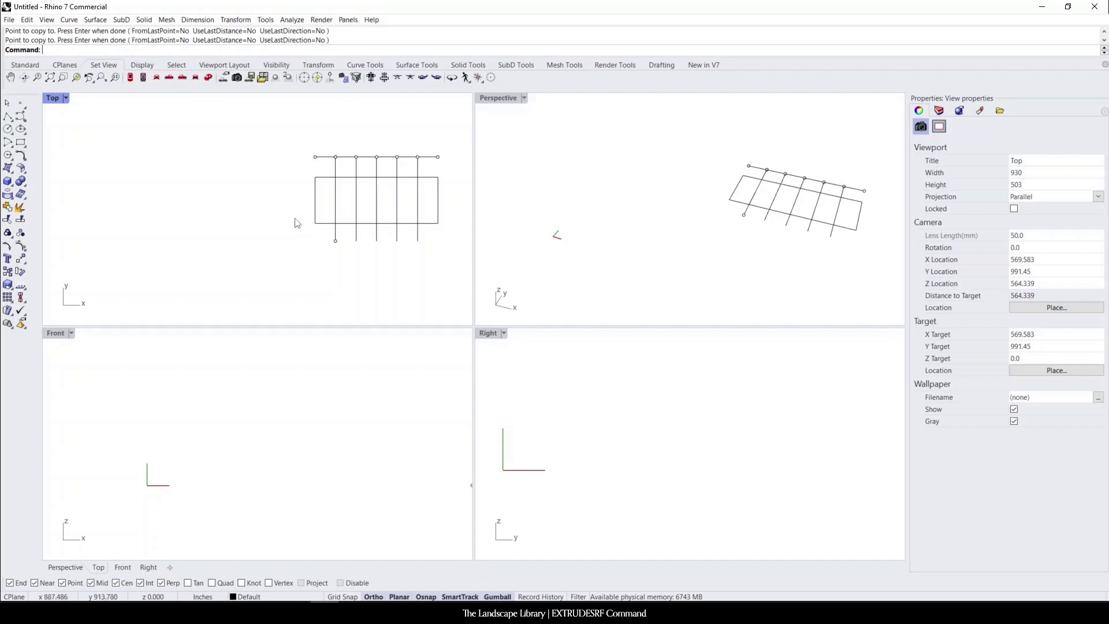
Draw a 3Point rectangle, 30' deep by 50' long, outward from where the second crossing line meets the main rectangle's near long edge.
{"action": "left_click", "coordinate": [21, 142]}
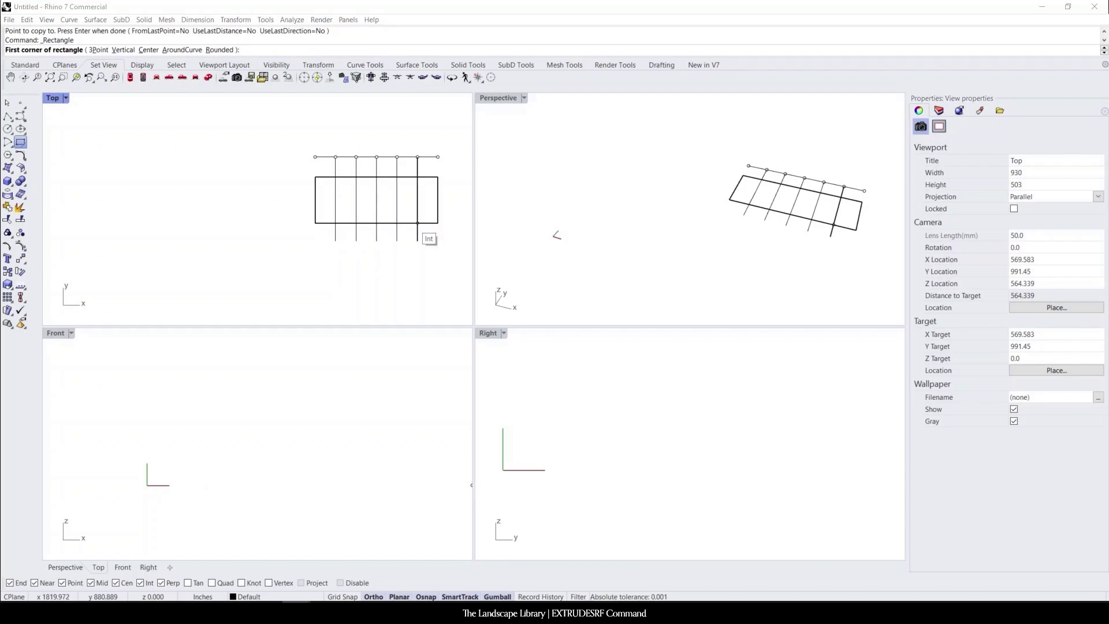
{"action": "left_click_drag", "start_coordinate": [1108, 225], "coordinate": [578, 1]}
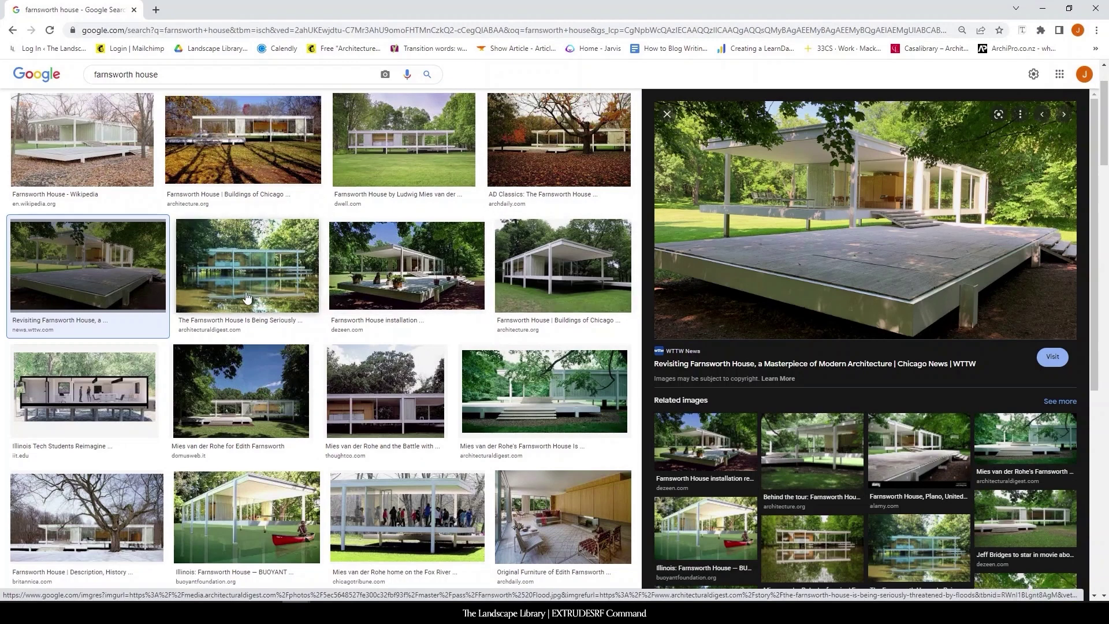
{"action": "left_click", "coordinate": [544, 388]}
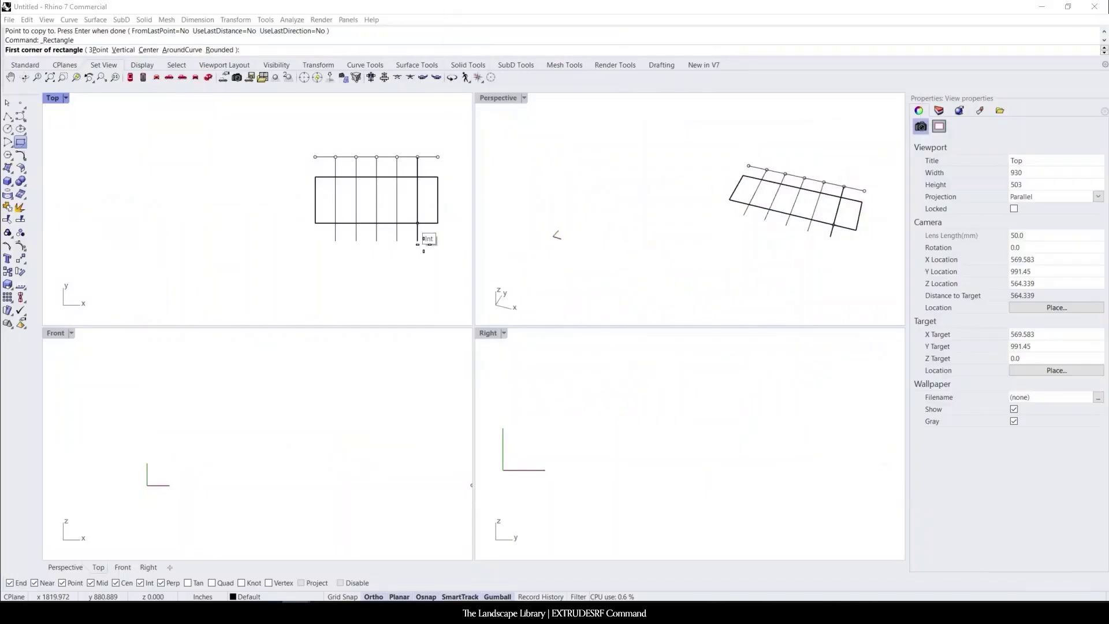
{"action": "left_click", "coordinate": [351, 256]}
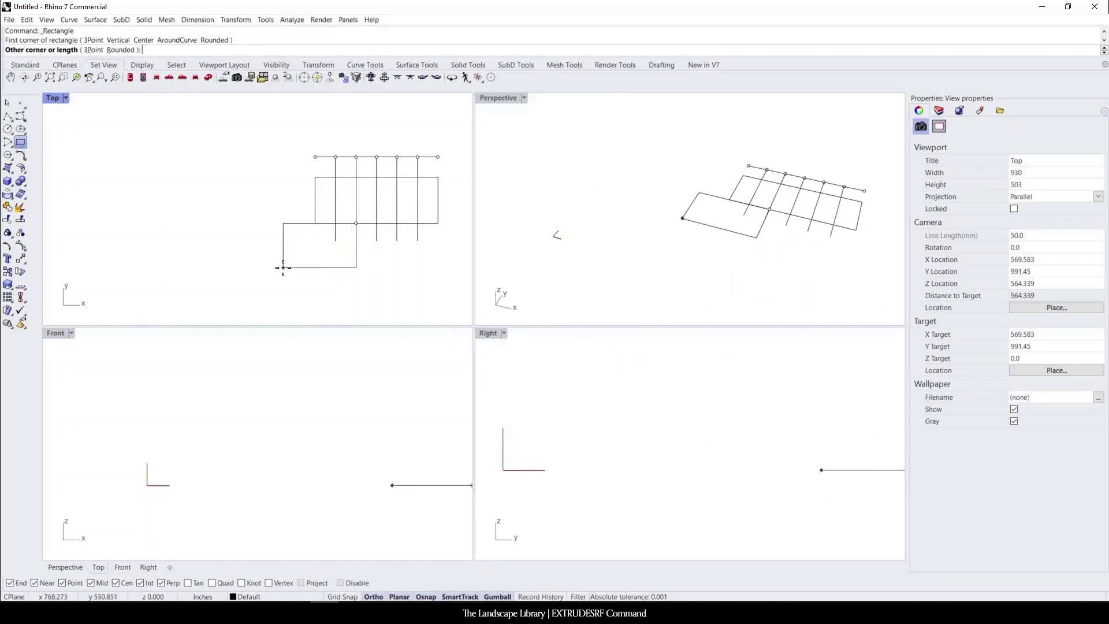
{"action": "key", "text": "Return"}
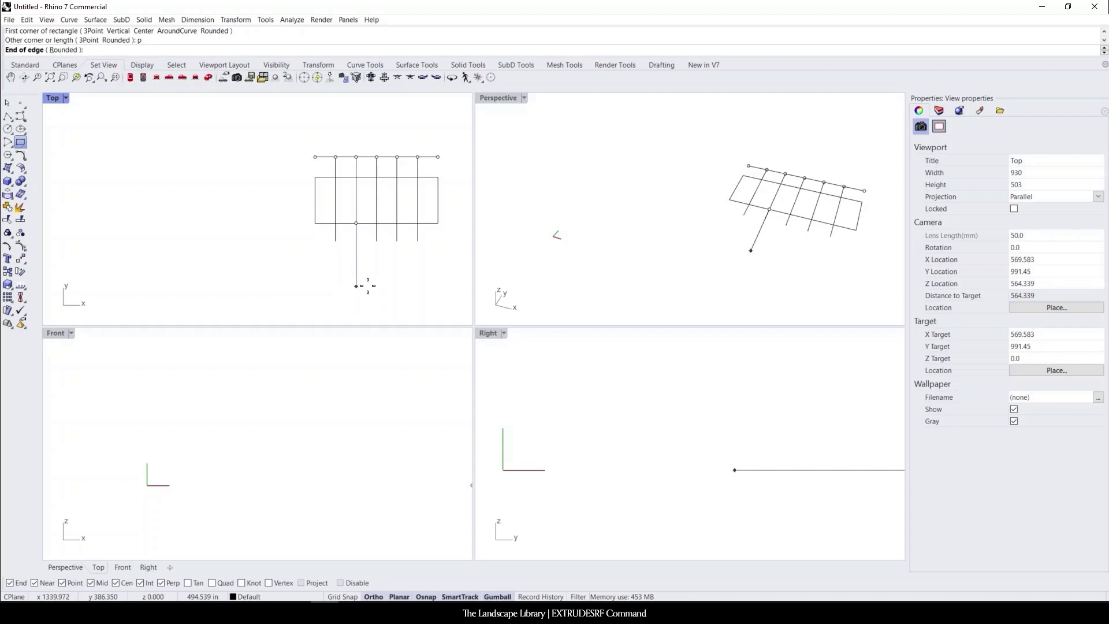
{"action": "type", "text": "30'"}
{"action": "key", "text": "Return"}
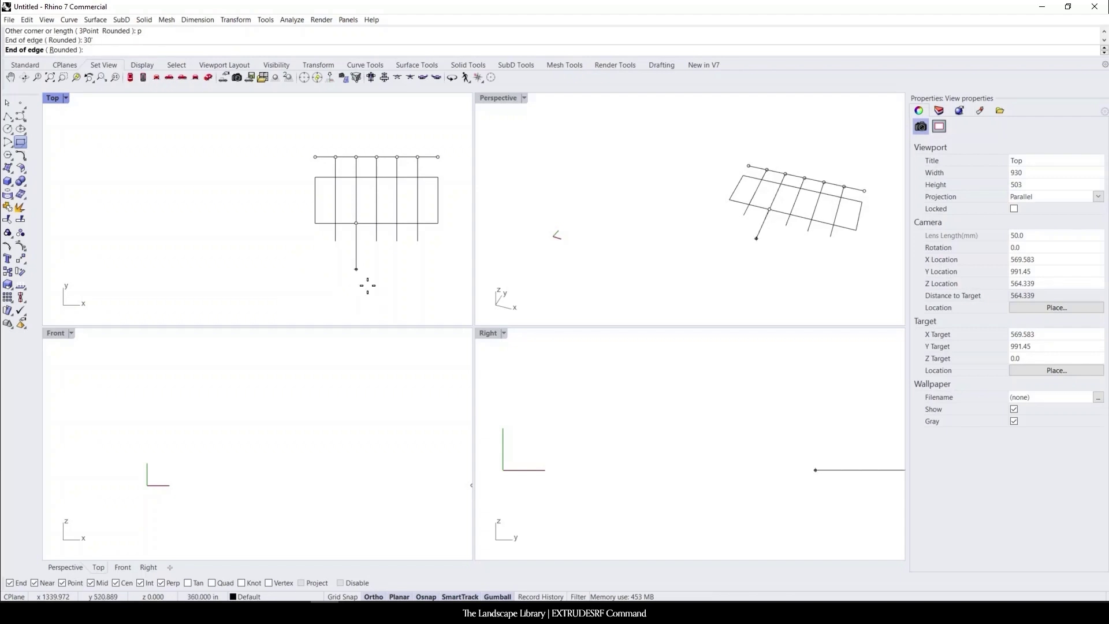
{"action": "left_click", "coordinate": [367, 286]}
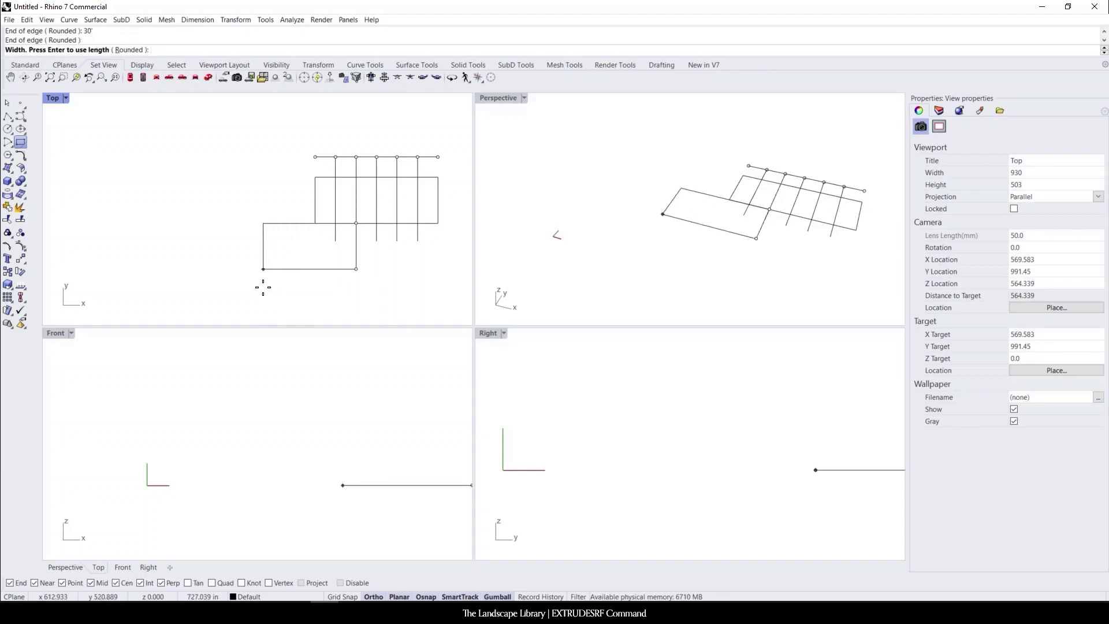
{"action": "type", "text": "50'"}
{"action": "key", "text": "Return"}
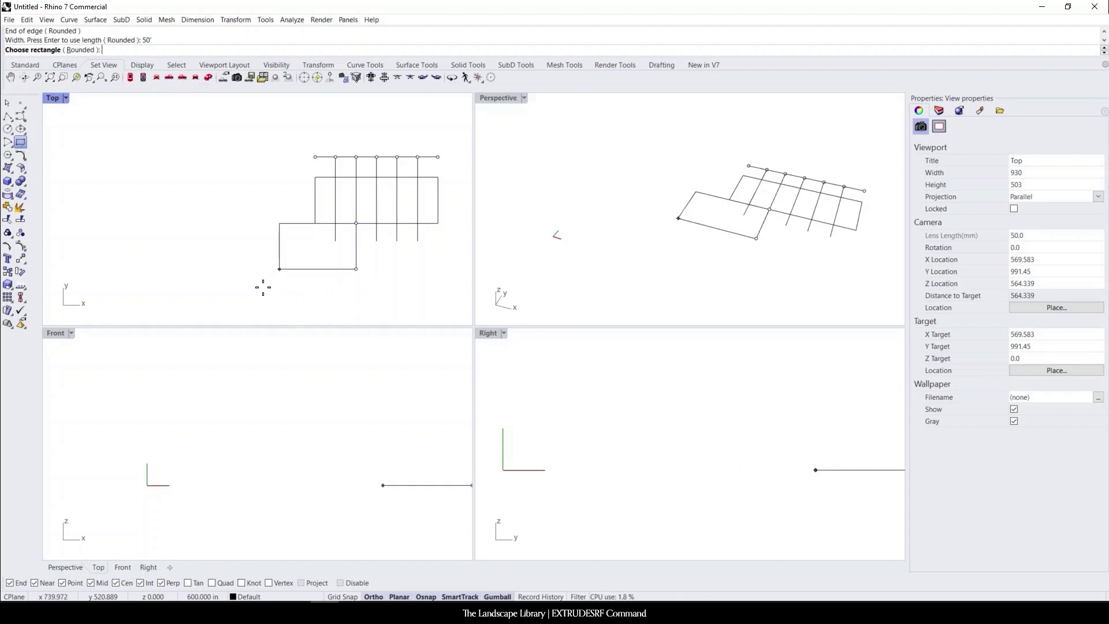
{"action": "left_click", "coordinate": [264, 291]}
Draw a straight polyline just beyond the 50' rectangle's outer long edge, parallel to it and spanning its full length.
{"action": "left_click", "coordinate": [8, 116]}
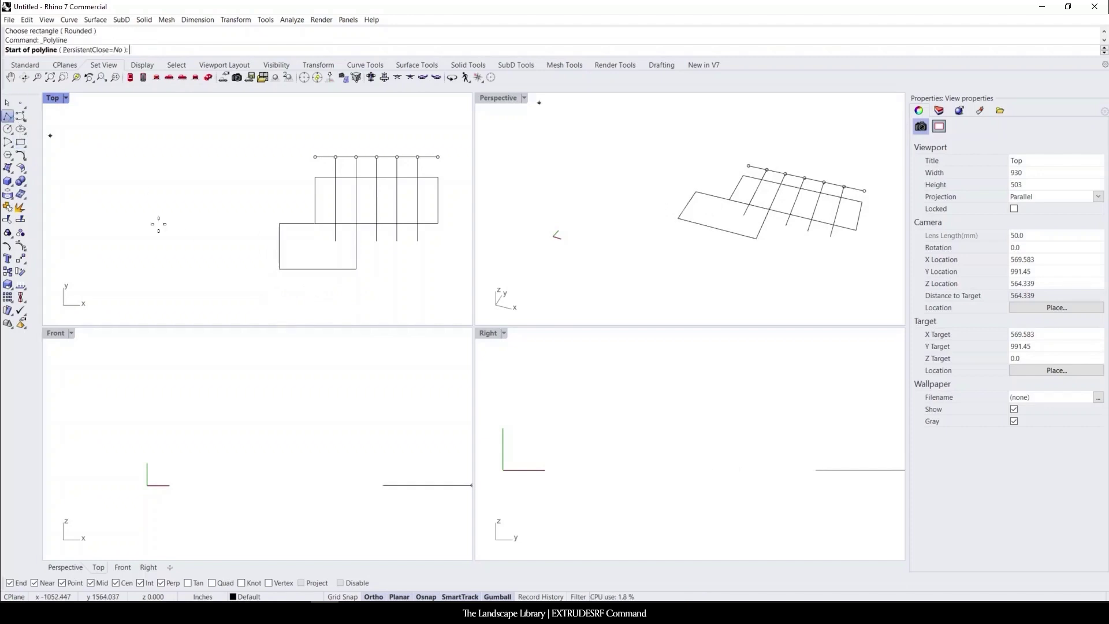
{"action": "left_click", "coordinate": [280, 269]}
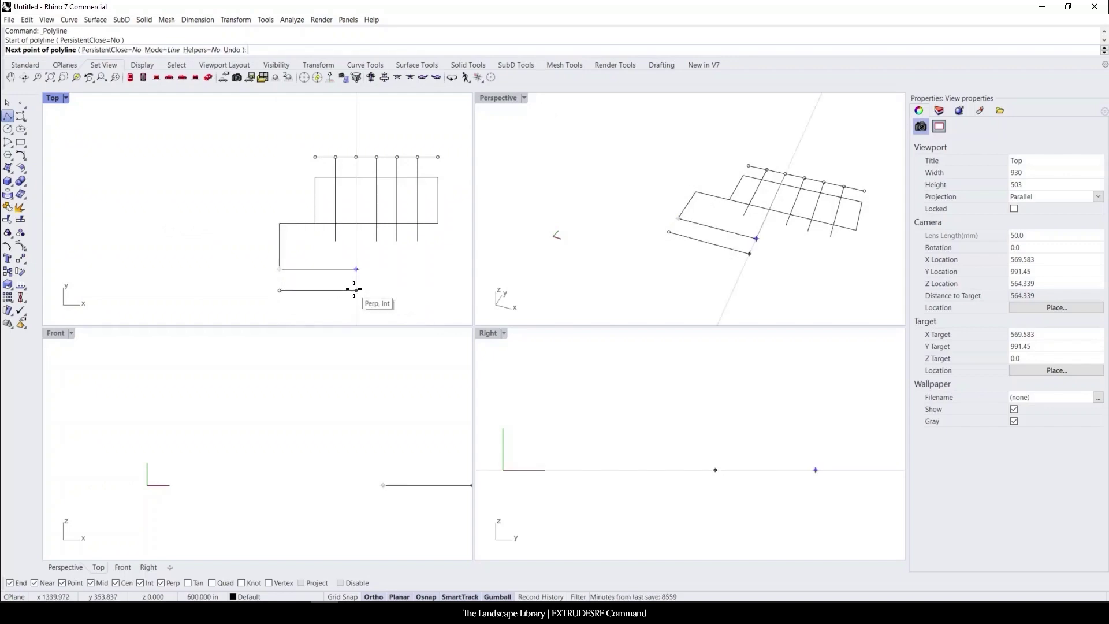
{"action": "left_click", "coordinate": [354, 290]}
{"action": "scroll", "coordinate": [344, 291], "scroll_direction": "up", "scroll_amount": 4}
{"action": "key", "text": "Return"}
{"action": "key", "text": "Return"}
{"action": "key", "text": "Escape"}
Divide the guide line beside the 50' rectangle into 6 equal segments with division points.
{"action": "type", "text": "Divide"}
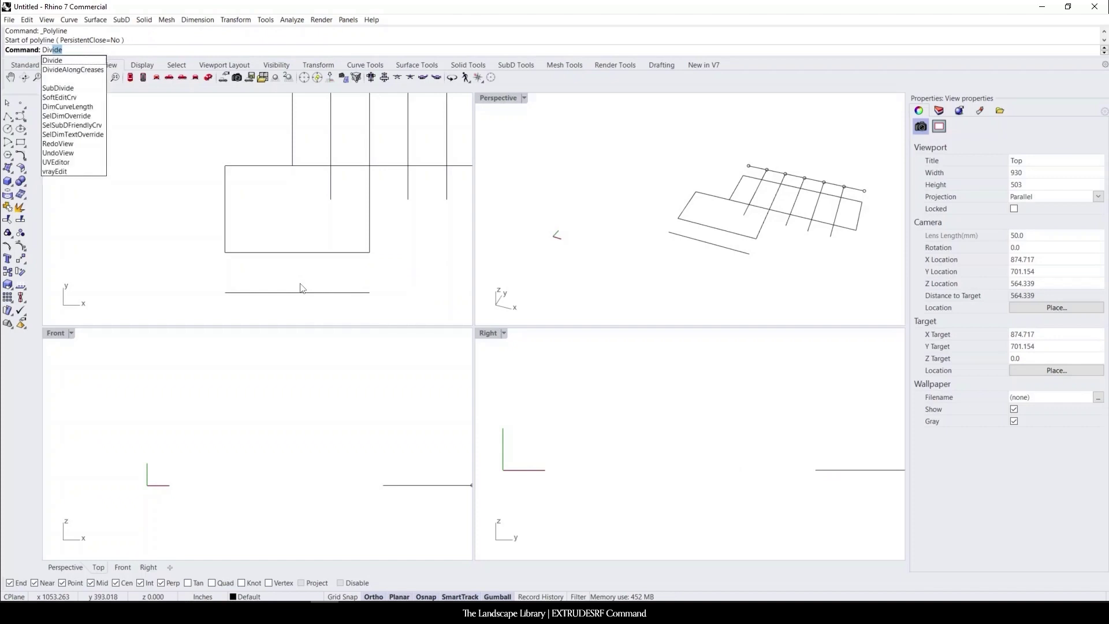
{"action": "key", "text": "Return"}
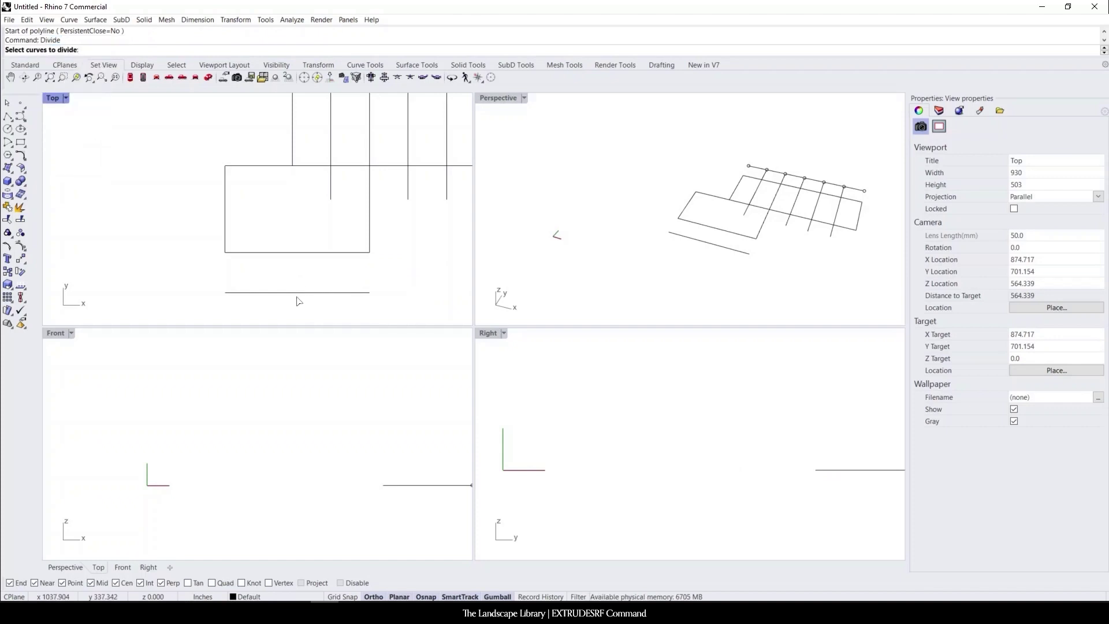
{"action": "left_click", "coordinate": [297, 293]}
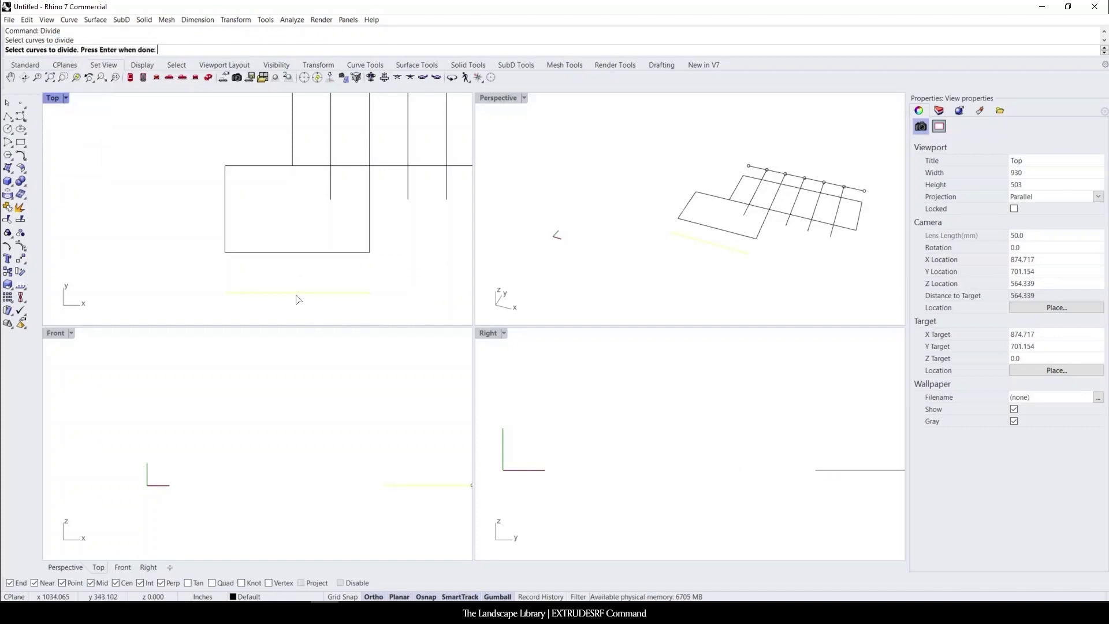
{"action": "key", "text": "Return"}
{"action": "key", "text": "Return"}
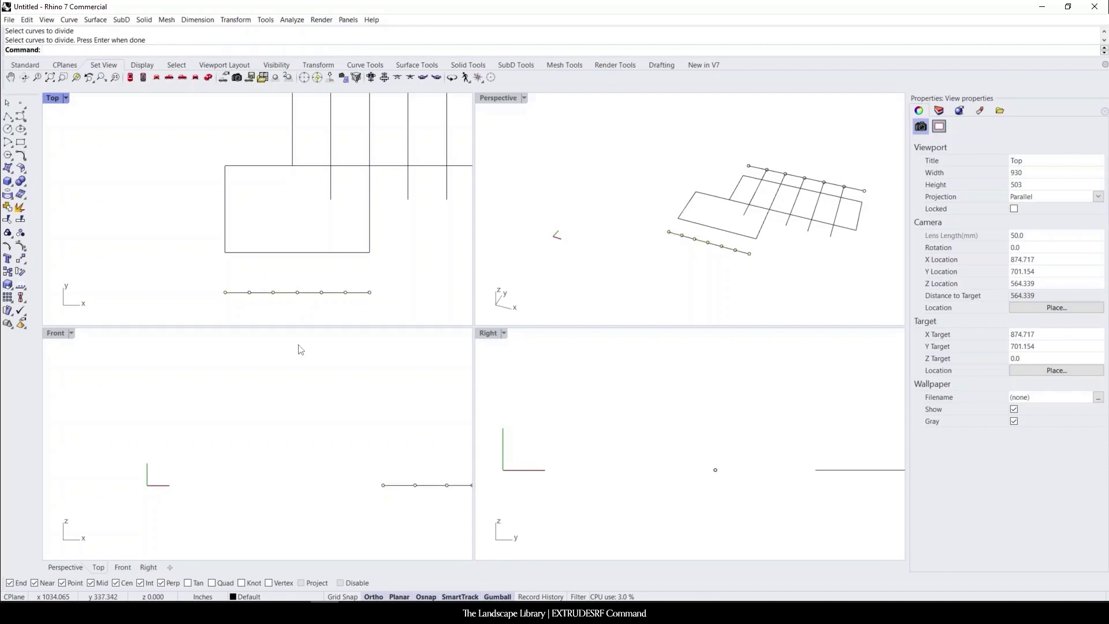
Draw a straight polyline from the guide line's first interior division point, perpendicular across the 50' rectangle and past its opposite edge.
{"action": "left_click", "coordinate": [8, 116]}
{"action": "left_click", "coordinate": [249, 292]}
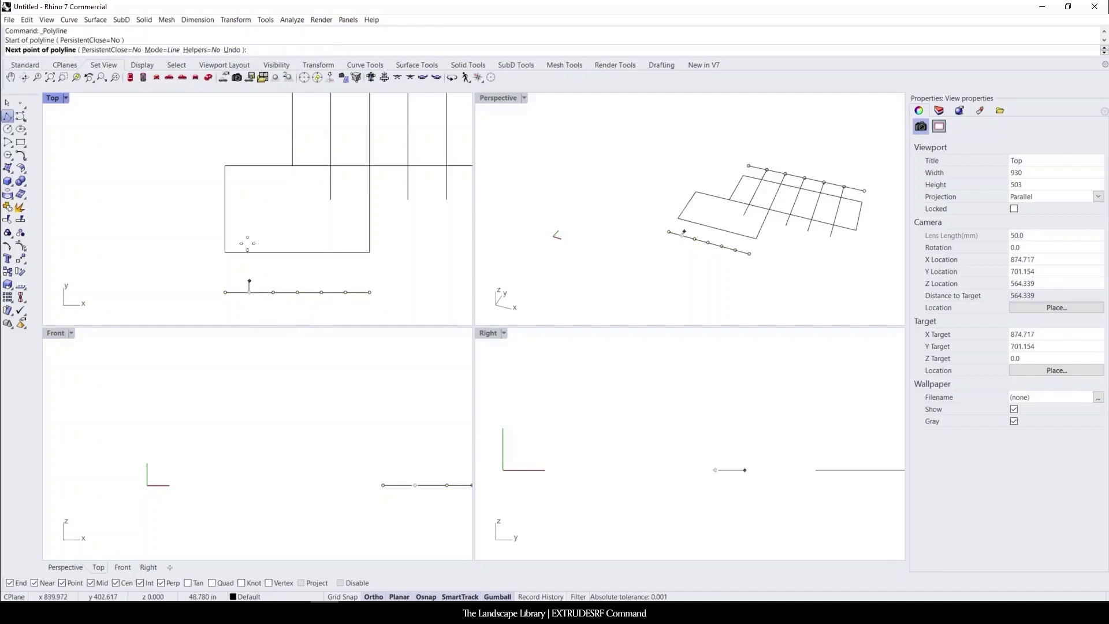
{"action": "key", "text": "Return"}
{"action": "key", "text": "Return"}
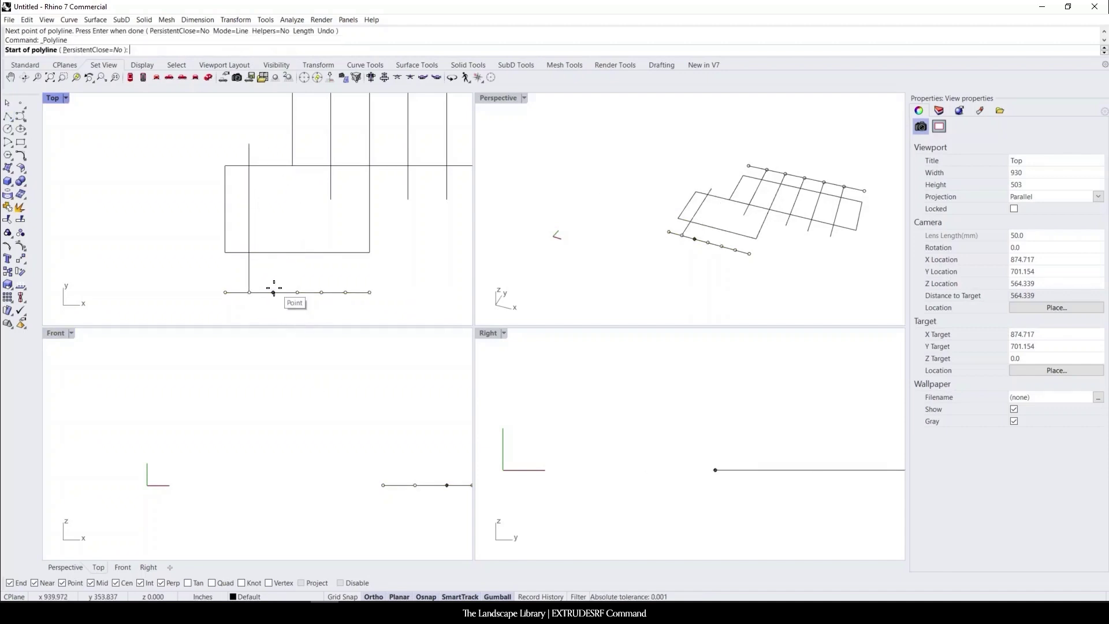
{"action": "left_click", "coordinate": [273, 292]}
{"action": "key", "text": "Escape"}
Copy the 50' rectangle's crossing line from its division point to each of the four remaining interior division points.
{"action": "left_click", "coordinate": [248, 155]}
{"action": "type", "text": "copy"}
{"action": "key", "text": "Return"}
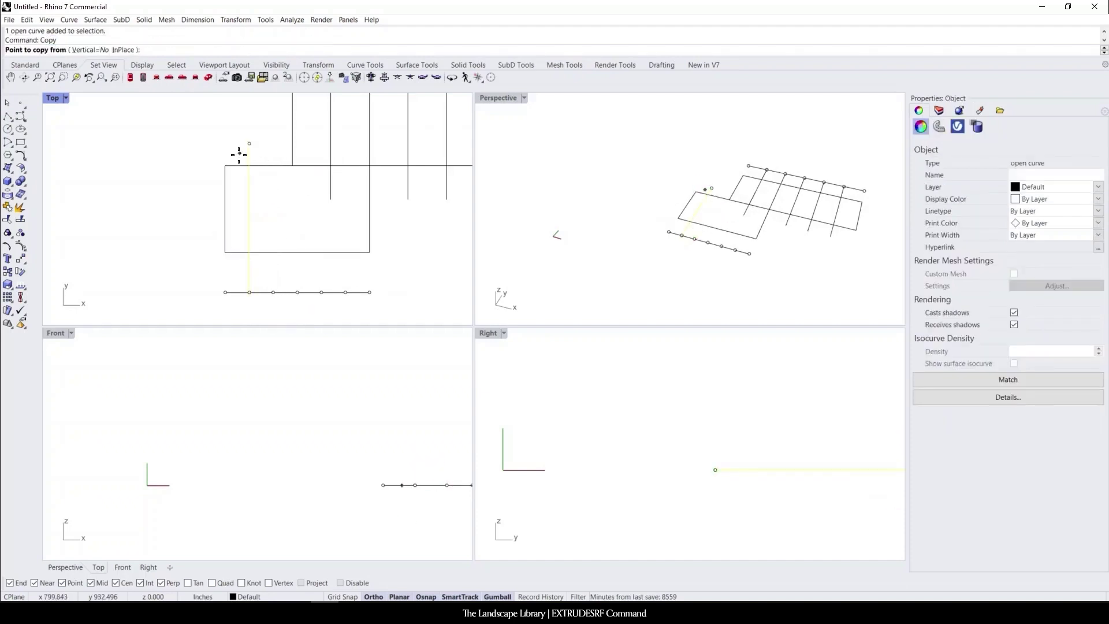
{"action": "left_click", "coordinate": [249, 291]}
{"action": "left_click", "coordinate": [272, 292]}
{"action": "left_click", "coordinate": [297, 292]}
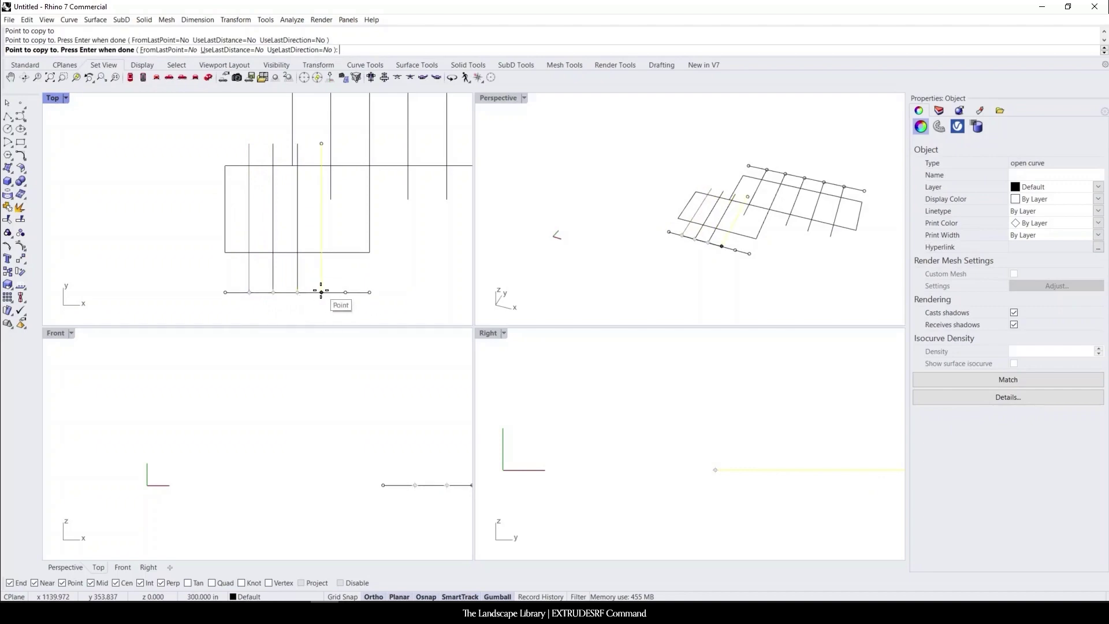
{"action": "left_click", "coordinate": [321, 291]}
{"action": "left_click", "coordinate": [345, 292]}
{"action": "key", "text": "Return"}
{"action": "scroll", "coordinate": [241, 288], "scroll_direction": "down", "scroll_amount": 4}
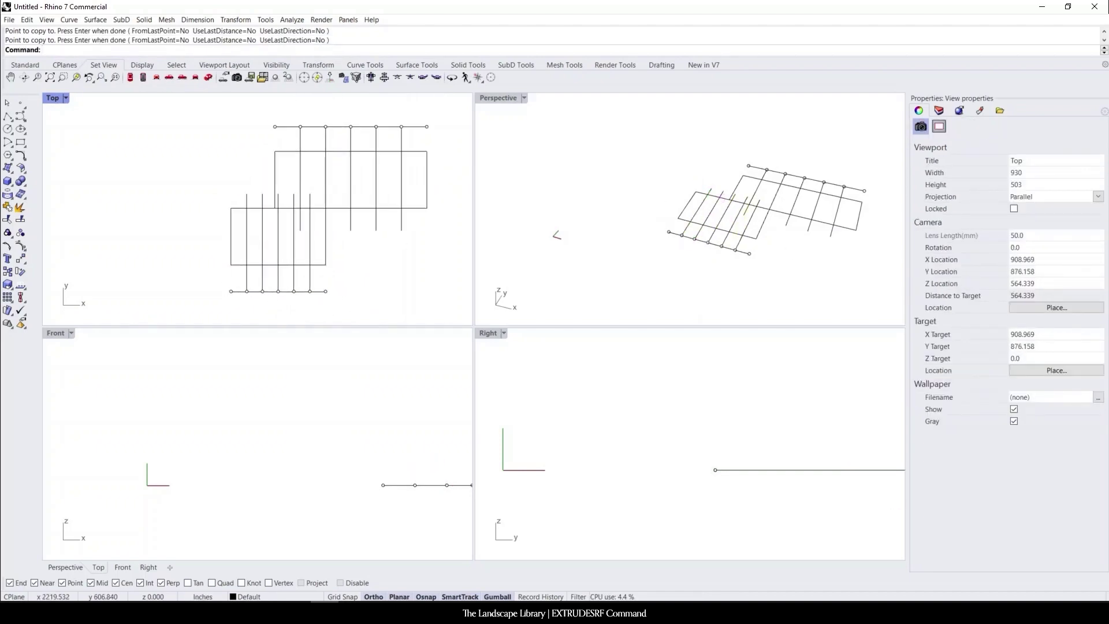
Switch to the browser and examine Farnsworth House photos for how the columns sit against the platform edges.
{"action": "left_click_drag", "start_coordinate": [1108, 172], "coordinate": [508, 2]}
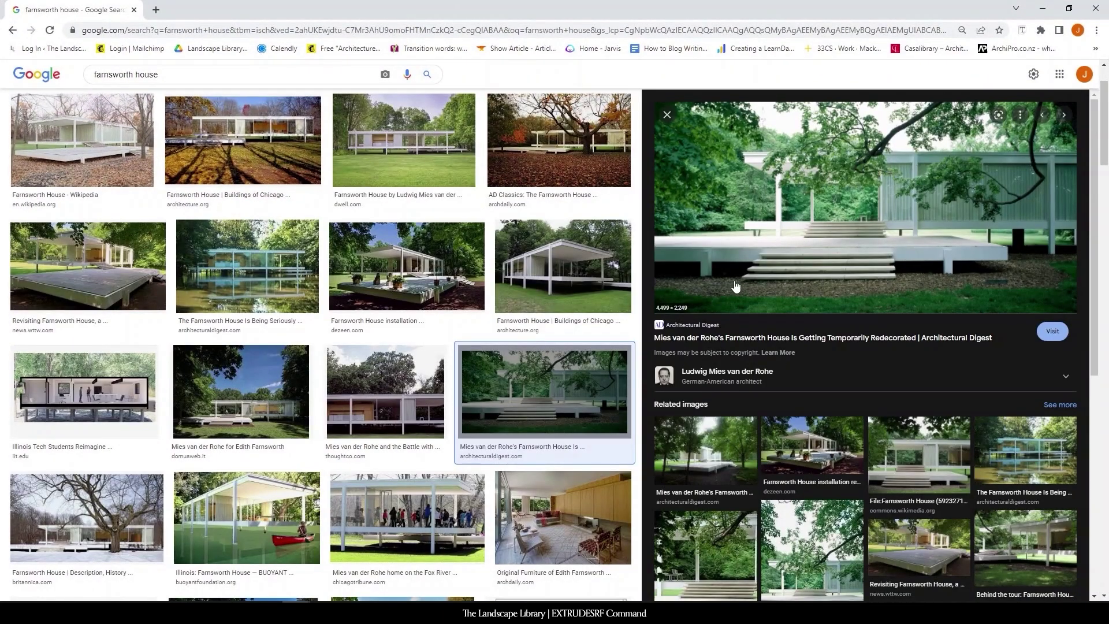
{"action": "left_click", "coordinate": [404, 433]}
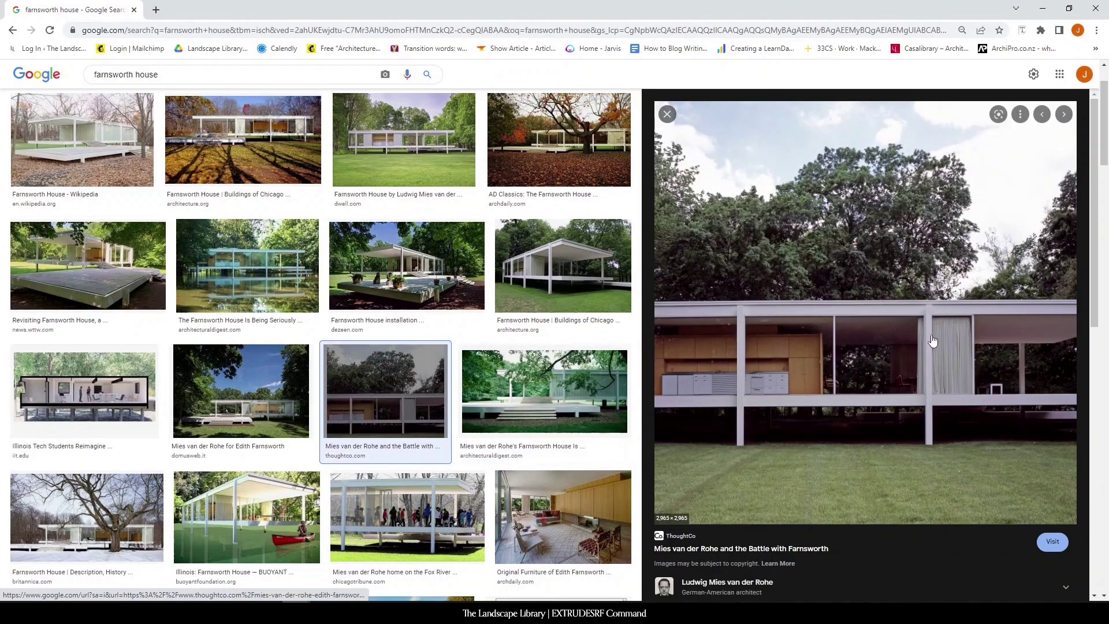
{"action": "left_click_drag", "start_coordinate": [430, 9], "coordinate": [1108, 115]}
Draw a 6" by 6" column square with the 3Point rectangle option in empty space beside the 50' rectangle.
{"action": "left_click", "coordinate": [230, 293]}
{"action": "scroll", "coordinate": [245, 288], "scroll_direction": "up", "scroll_amount": 10}
{"action": "key", "text": "Escape"}
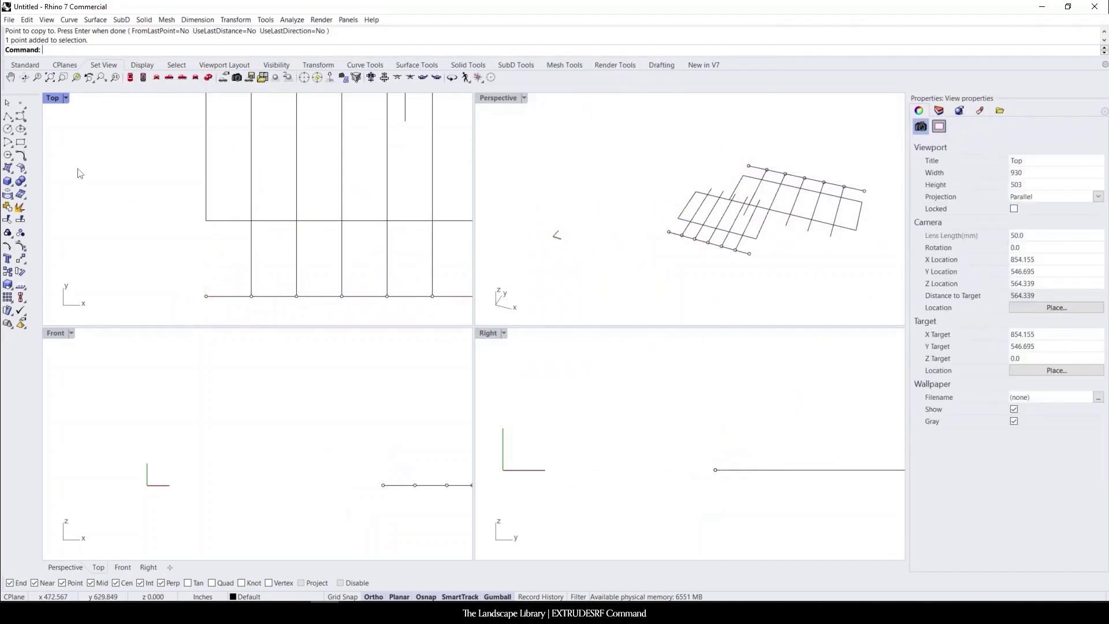
{"action": "left_click", "coordinate": [20, 144]}
{"action": "scroll", "coordinate": [196, 248], "scroll_direction": "up", "scroll_amount": 1}
{"action": "left_click", "coordinate": [179, 240]}
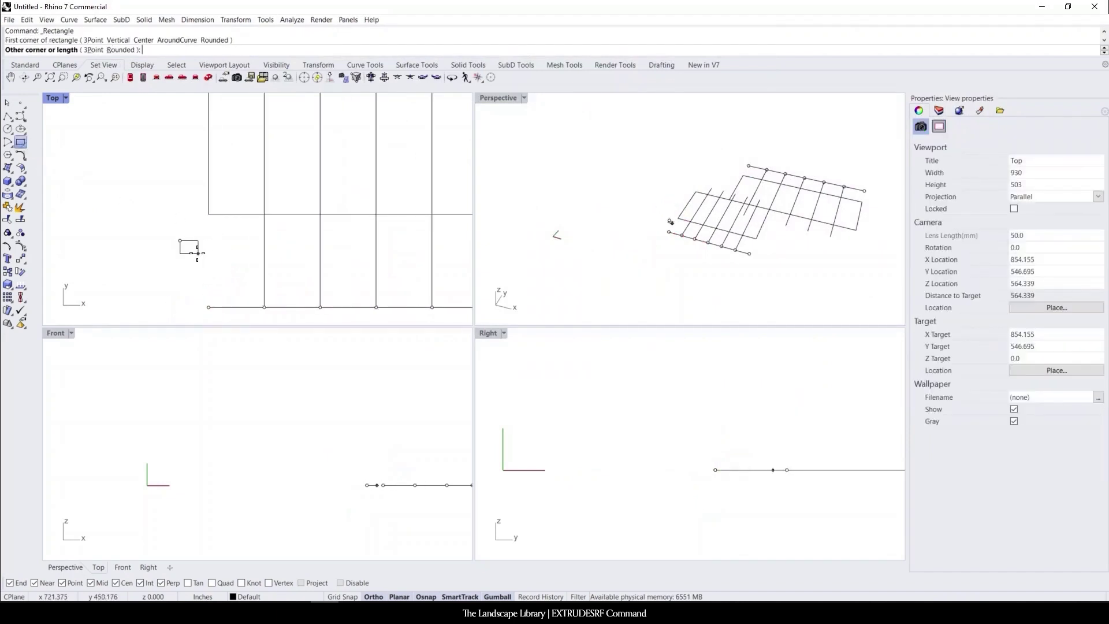
{"action": "type", "text": "p"}
{"action": "key", "text": "Return"}
{"action": "type", "text": "6\""}
{"action": "key", "text": "Return"}
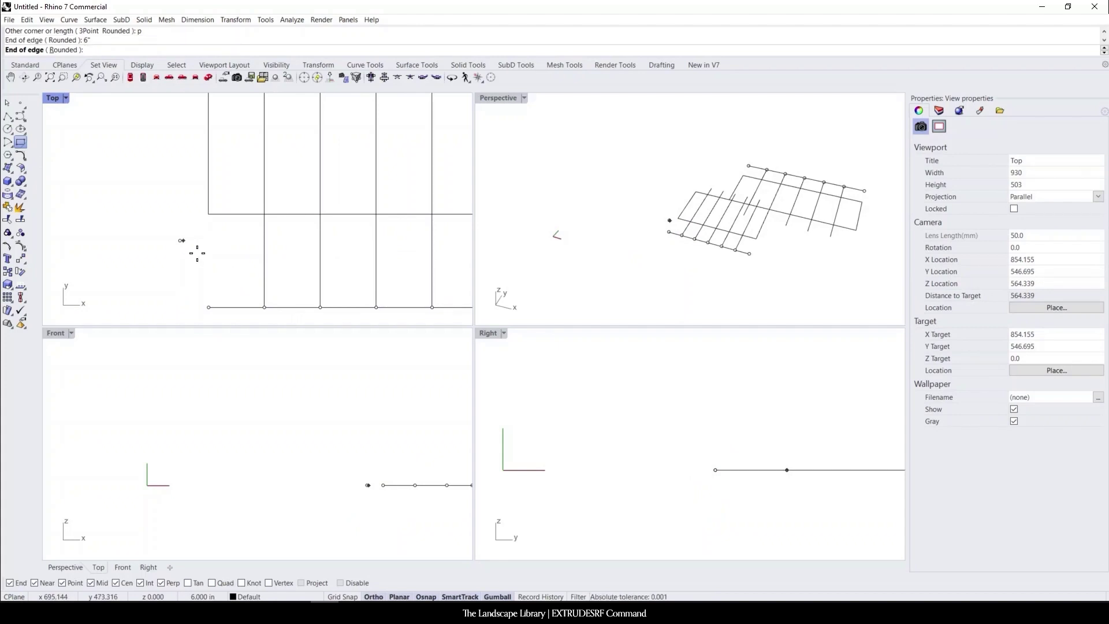
{"action": "scroll", "coordinate": [196, 253], "scroll_direction": "up", "scroll_amount": 3}
{"action": "left_click", "coordinate": [177, 270]}
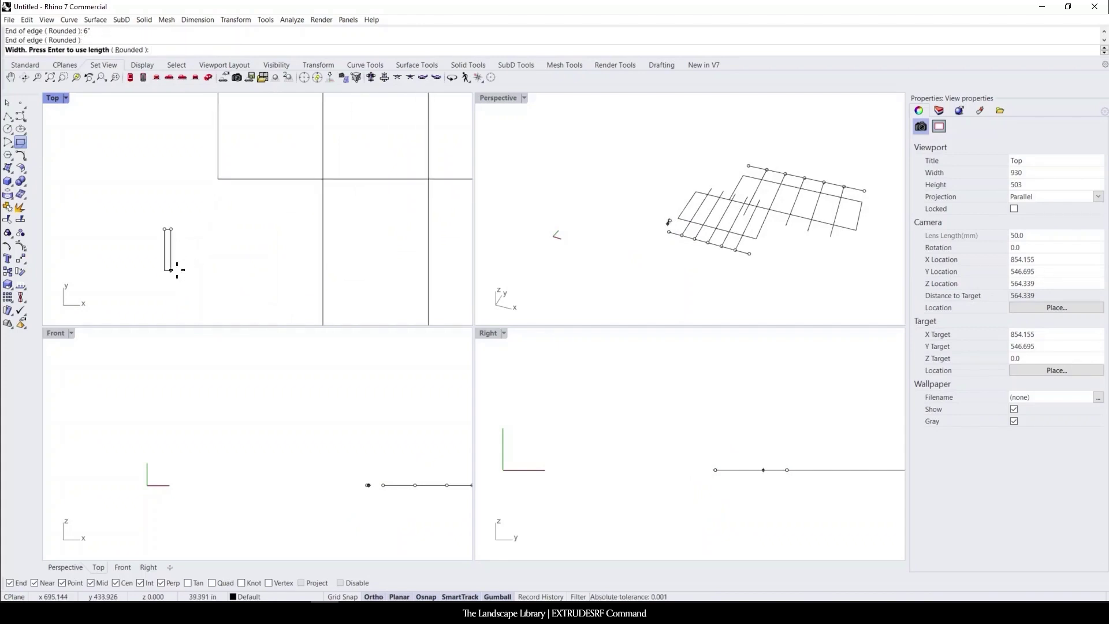
{"action": "type", "text": "6\""}
{"action": "key", "text": "Return"}
{"action": "left_click", "coordinate": [177, 269]}
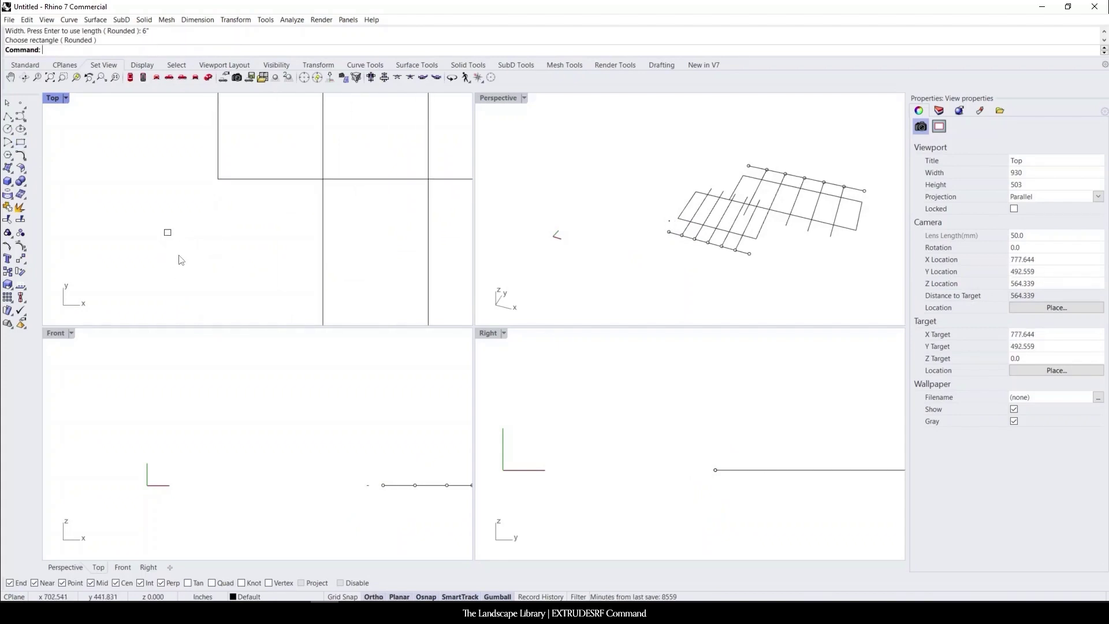
Move the column square by its upper edge's midpoint to where the first crossing line meets the 50' rectangle's outer long edge.
{"action": "scroll", "coordinate": [180, 242], "scroll_direction": "up", "scroll_amount": 4}
{"action": "left_click_drag", "start_coordinate": [193, 194], "coordinate": [147, 245]}
{"action": "type", "text": "m"}
{"action": "key", "text": "Return"}
{"action": "scroll", "coordinate": [161, 216], "scroll_direction": "up", "scroll_amount": 3}
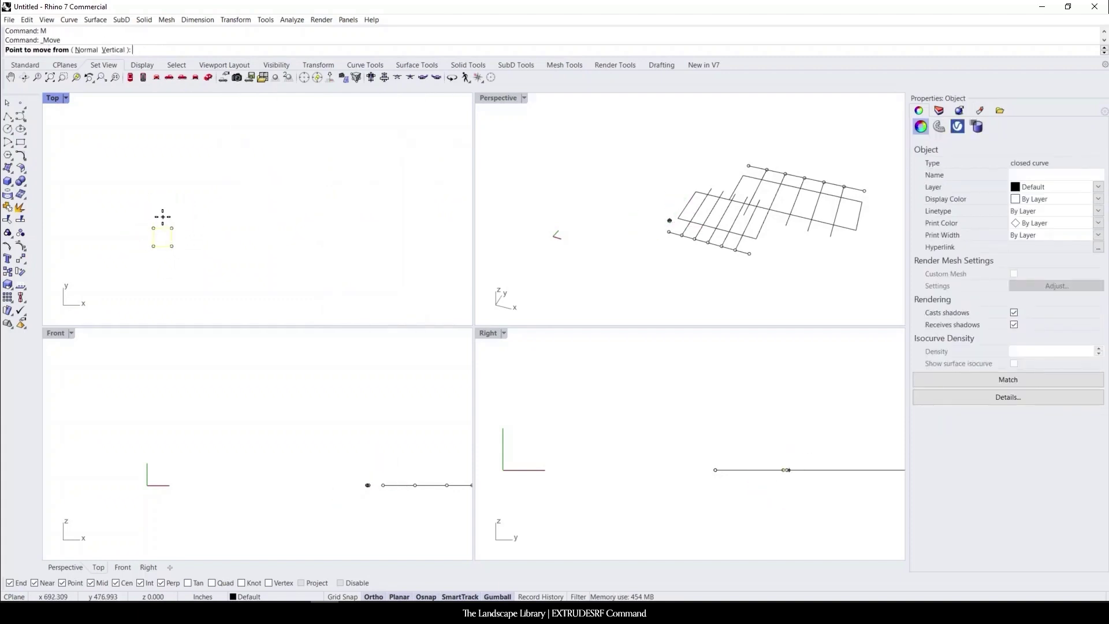
{"action": "left_click", "coordinate": [156, 246]}
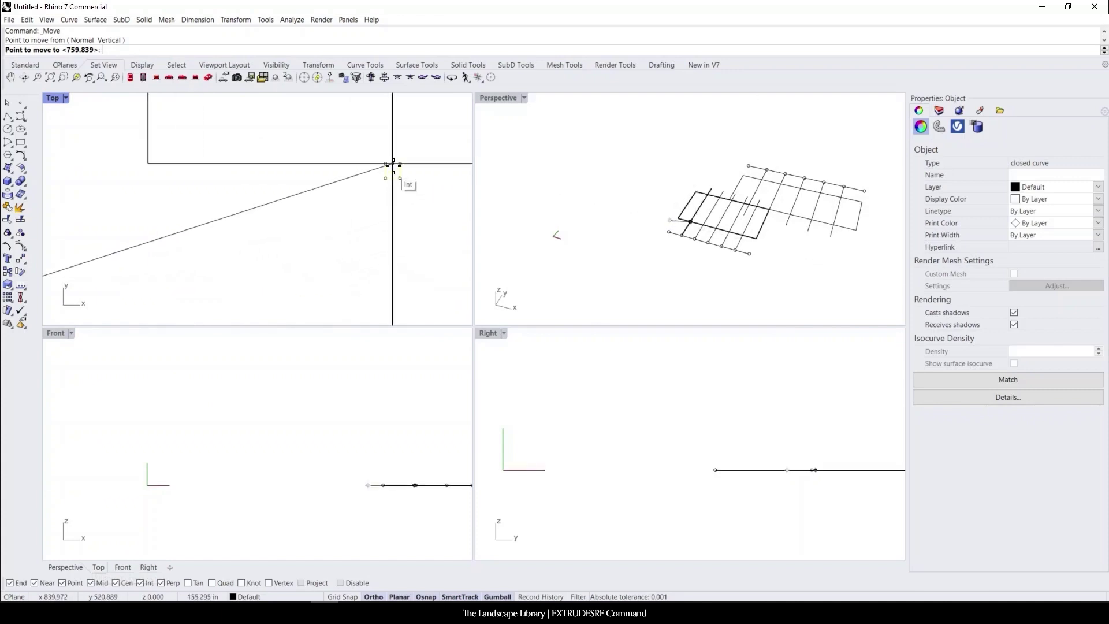
{"action": "left_click", "coordinate": [392, 168]}
Copy the column square along the 50' rectangle's outer long edge to its intersections with the third and fifth crossing lines.
{"action": "left_click", "coordinate": [402, 176]}
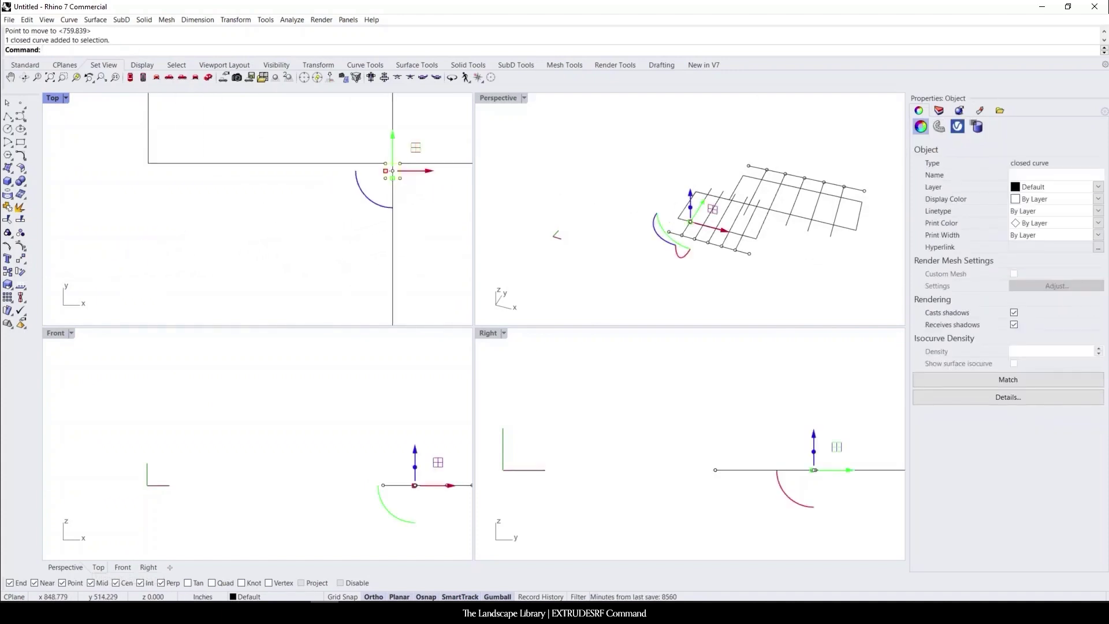
{"action": "key", "text": "Return"}
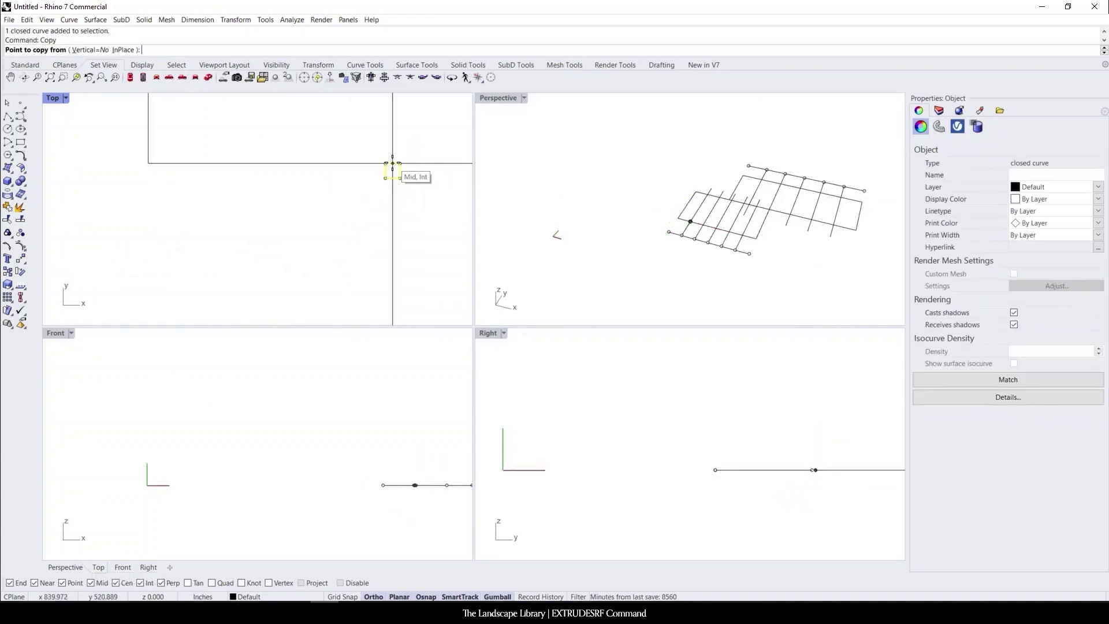
{"action": "left_click", "coordinate": [393, 171]}
{"action": "scroll", "coordinate": [367, 222], "scroll_direction": "down", "scroll_amount": 5}
{"action": "scroll", "coordinate": [362, 219], "scroll_direction": "up", "scroll_amount": 3}
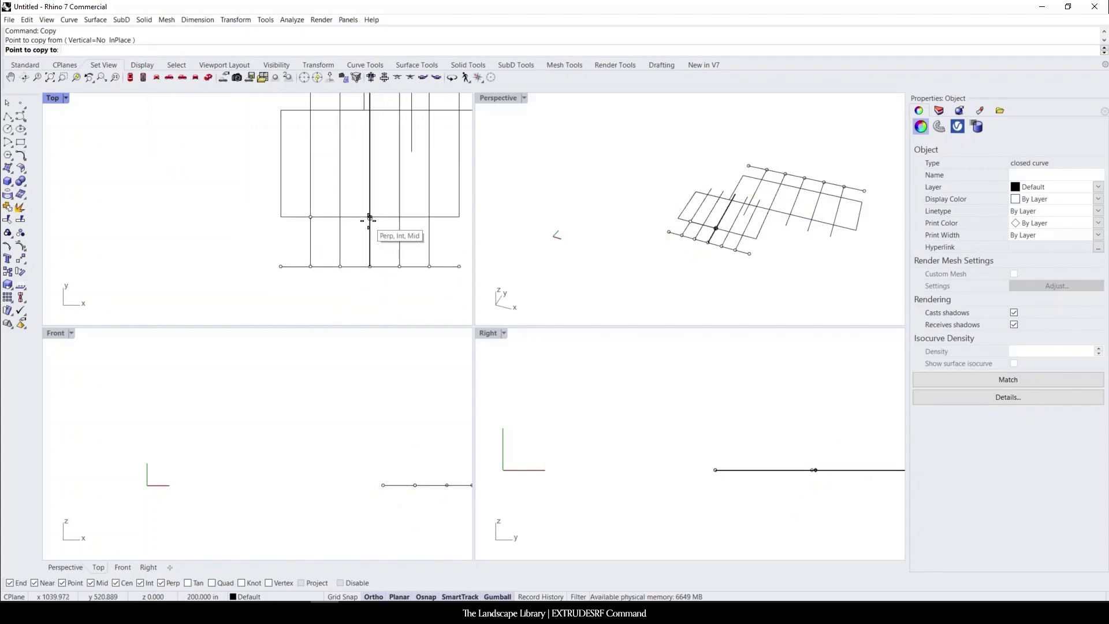
{"action": "left_click", "coordinate": [369, 219]}
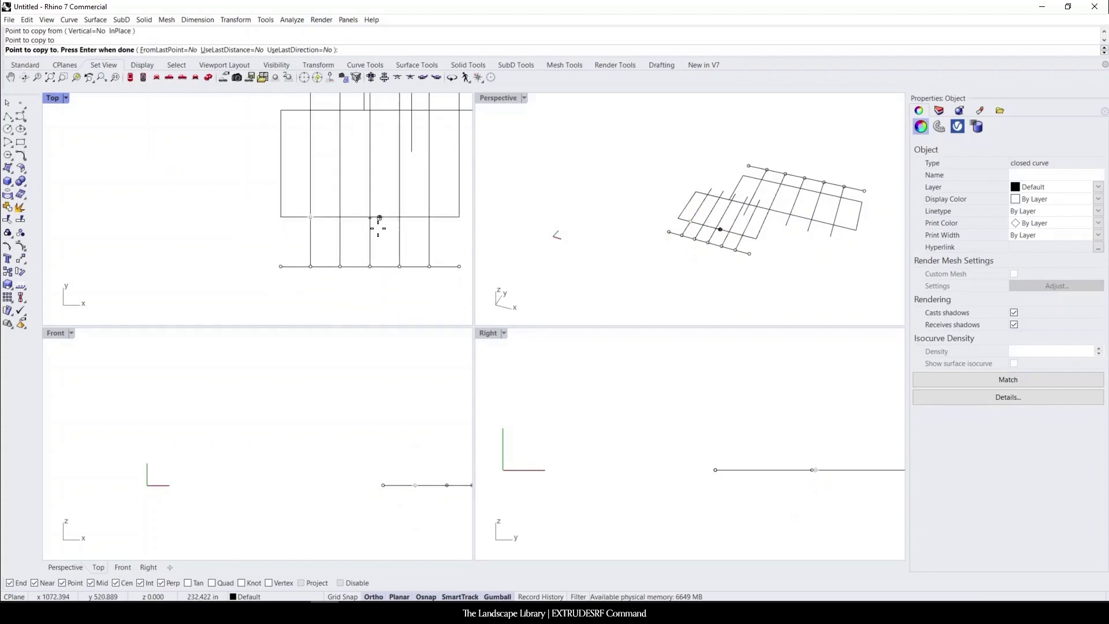
{"action": "left_click", "coordinate": [421, 218]}
{"action": "scroll", "coordinate": [405, 218], "scroll_direction": "up", "scroll_amount": 4}
{"action": "key", "text": "Return"}
Mirror the three column squares across the 50' rectangle's lengthwise centerline onto its opposite long edge, keeping the originals.
{"action": "left_click_drag", "start_coordinate": [234, 203], "coordinate": [461, 226]}
{"action": "type", "text": "mirror"}
{"action": "key", "text": "Return"}
{"action": "scroll", "coordinate": [225, 225], "scroll_direction": "down", "scroll_amount": 2}
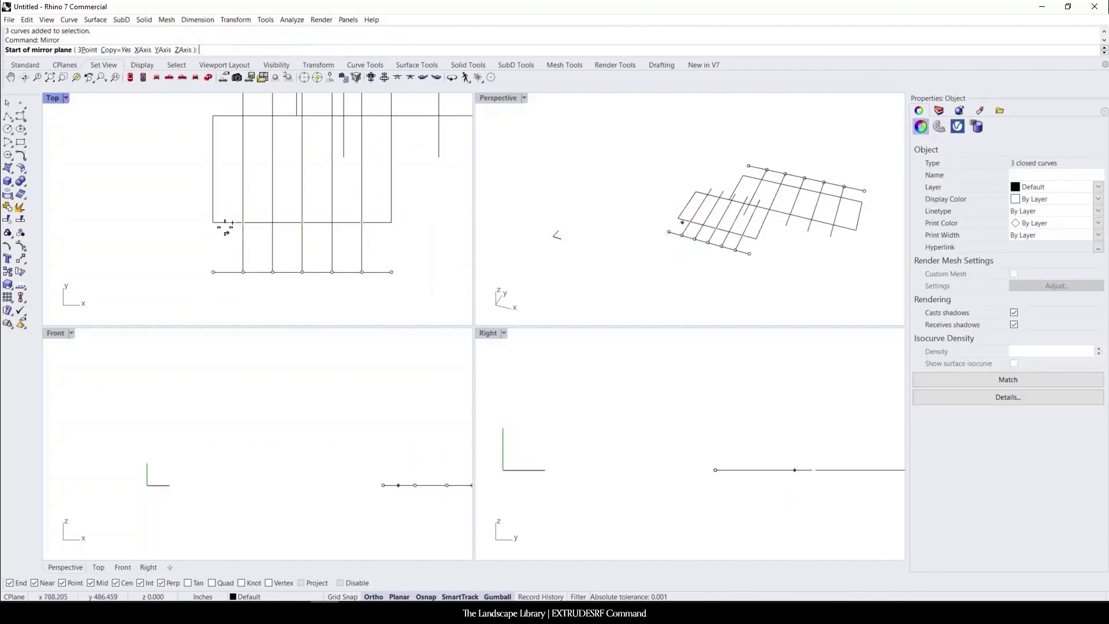
{"action": "left_click", "coordinate": [215, 171]}
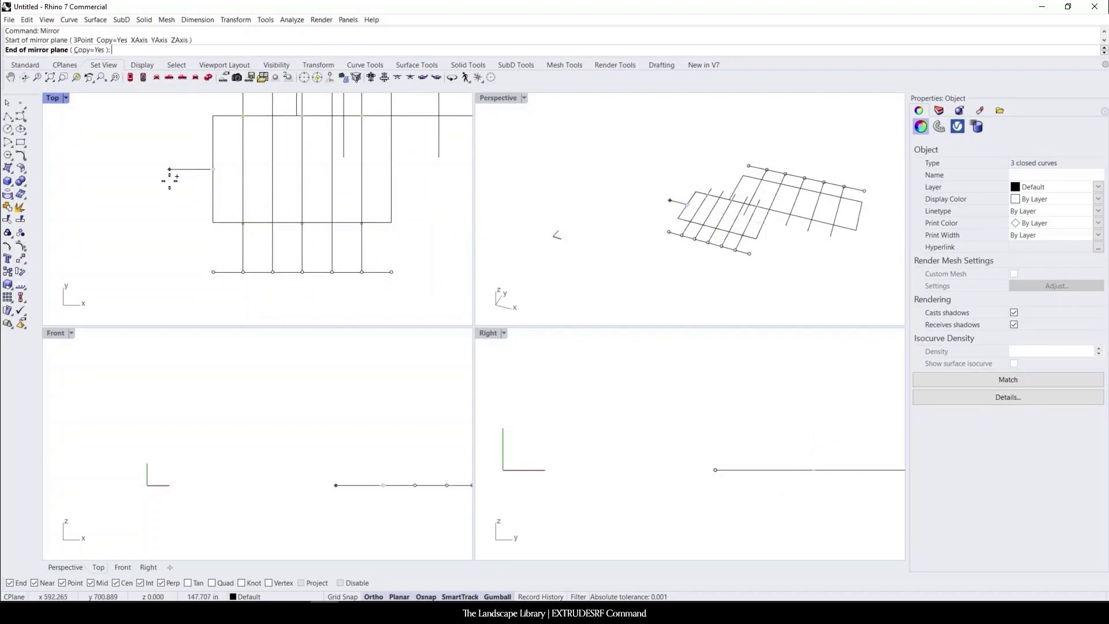
{"action": "left_click", "coordinate": [169, 181]}
{"action": "scroll", "coordinate": [242, 142], "scroll_direction": "down", "scroll_amount": 2}
{"action": "right_click_drag", "start_coordinate": [241, 141], "coordinate": [194, 173]}
{"action": "key", "text": "Escape"}
{"action": "scroll", "coordinate": [190, 147], "scroll_direction": "up", "scroll_amount": 6}
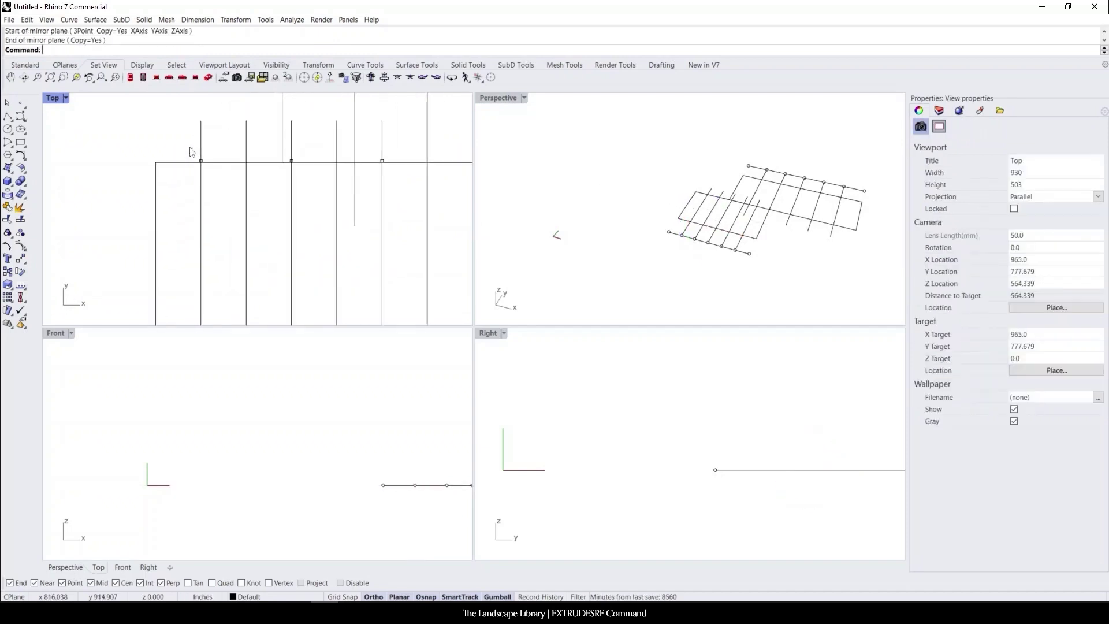
Copy the first column square from the 50' rectangle to the larger rectangle's outer long edge at its first crossing line.
{"action": "left_click_drag", "start_coordinate": [192, 151], "coordinate": [228, 180]}
{"action": "type", "text": "copy"}
{"action": "key", "text": "Return"}
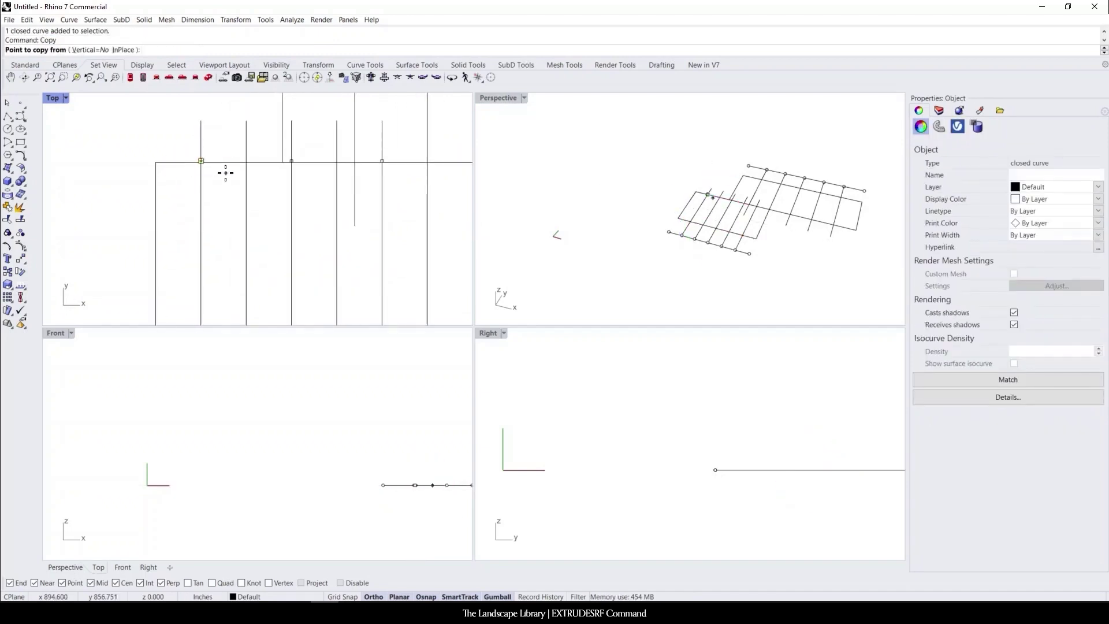
{"action": "scroll", "coordinate": [250, 116], "scroll_direction": "up", "scroll_amount": 2}
{"action": "left_click", "coordinate": [148, 130]}
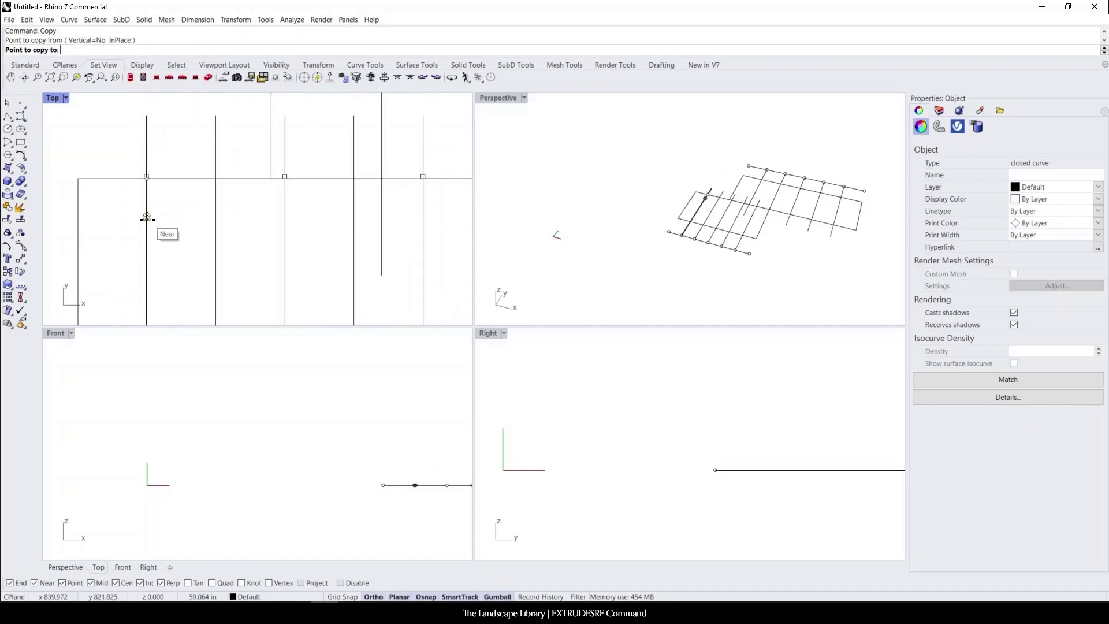
{"action": "scroll", "coordinate": [148, 219], "scroll_direction": "down", "scroll_amount": 3}
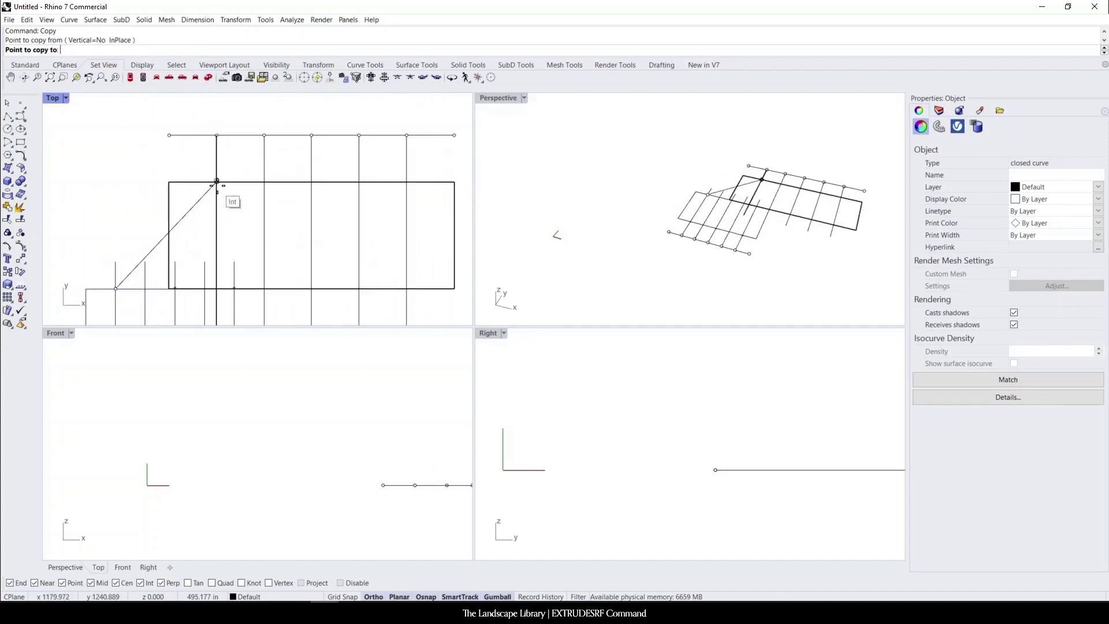
{"action": "left_click", "coordinate": [217, 183]}
{"action": "scroll", "coordinate": [209, 179], "scroll_direction": "up", "scroll_amount": 3}
{"action": "key", "text": "Return"}
Copy the larger rectangle's column square along its outer long edge to the intersections with the third and fifth crossing lines.
{"action": "left_click_drag", "start_coordinate": [200, 167], "coordinate": [250, 203]}
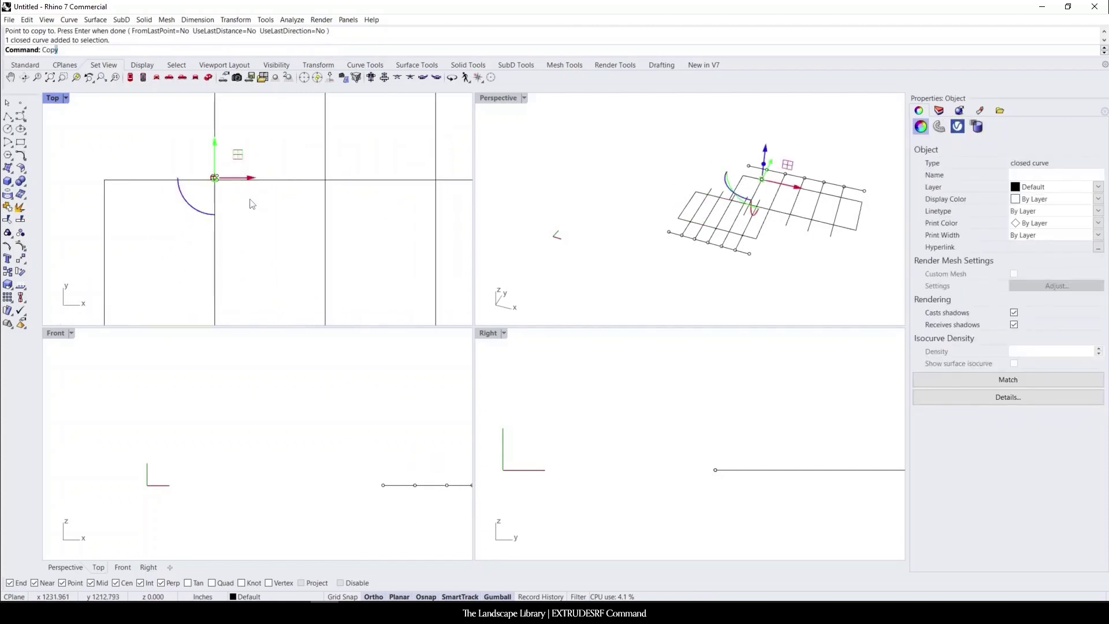
{"action": "type", "text": "Copy"}
{"action": "key", "text": "Return"}
{"action": "scroll", "coordinate": [205, 191], "scroll_direction": "up", "scroll_amount": 4}
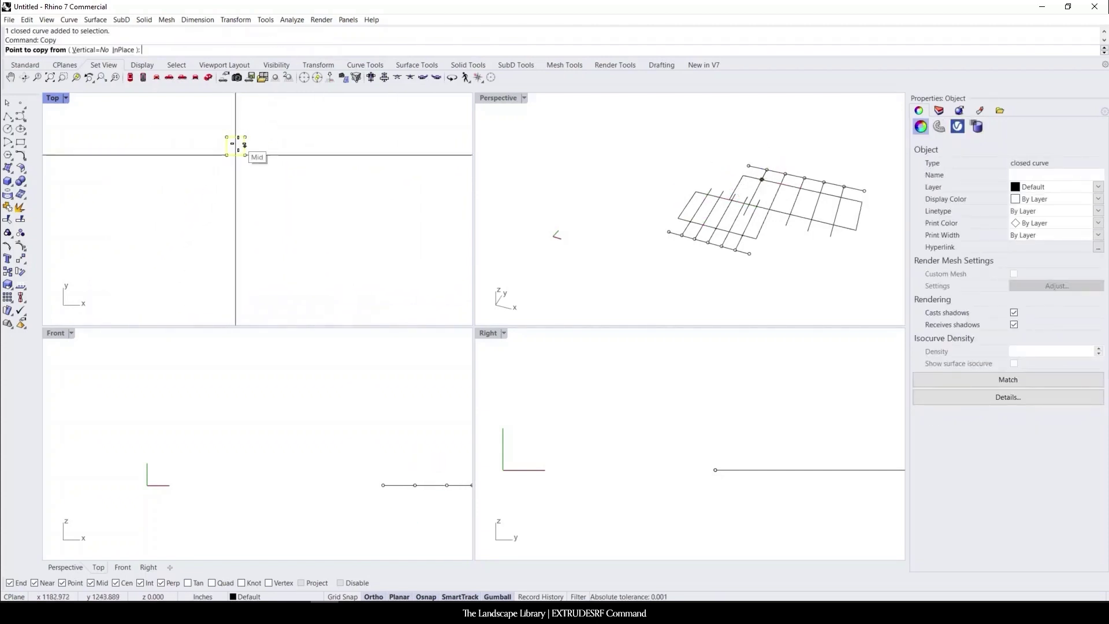
{"action": "left_click", "coordinate": [237, 147]}
{"action": "scroll", "coordinate": [173, 191], "scroll_direction": "down", "scroll_amount": 5}
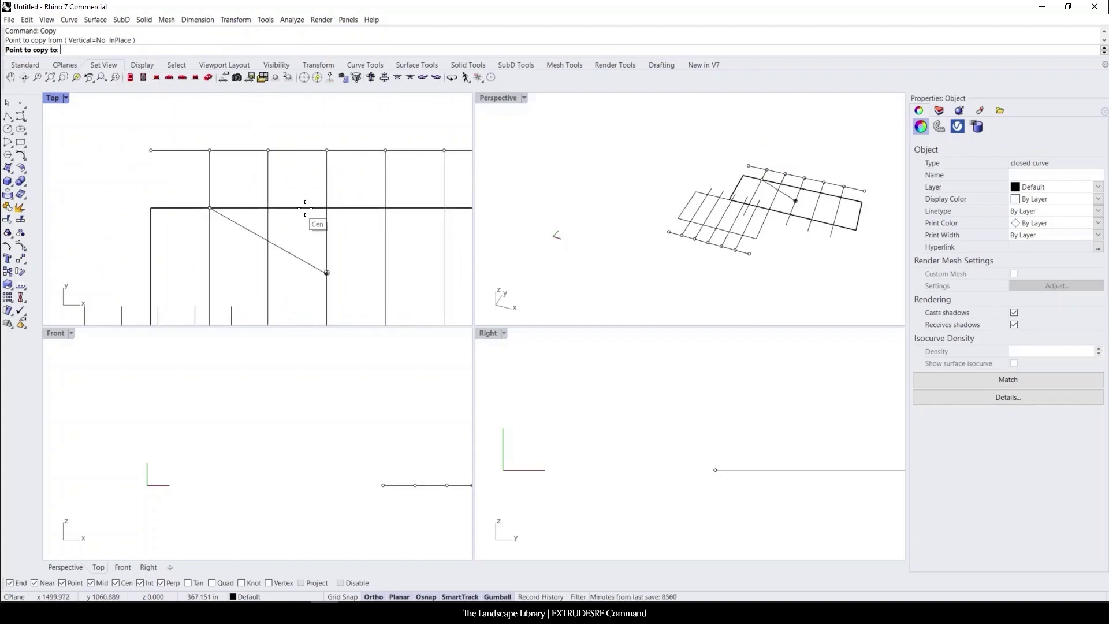
{"action": "left_click", "coordinate": [325, 208]}
{"action": "left_click", "coordinate": [442, 207]}
{"action": "key", "text": "Return"}
Mirror the larger rectangle's three column squares across its lengthwise centerline onto the opposite long edge, keeping the originals.
{"action": "scroll", "coordinate": [177, 202], "scroll_direction": "down", "scroll_amount": 3}
{"action": "left_click_drag", "start_coordinate": [176, 196], "coordinate": [344, 216]}
{"action": "type", "text": "Mirror"}
{"action": "key", "text": "Return"}
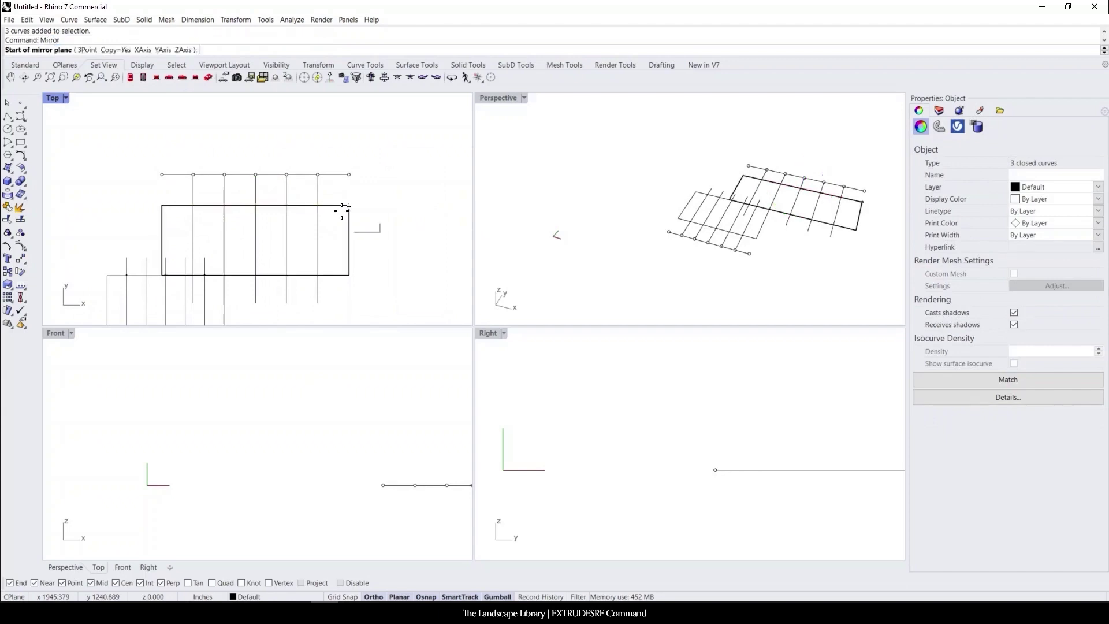
{"action": "left_click", "coordinate": [349, 242]}
{"action": "left_click", "coordinate": [388, 240]}
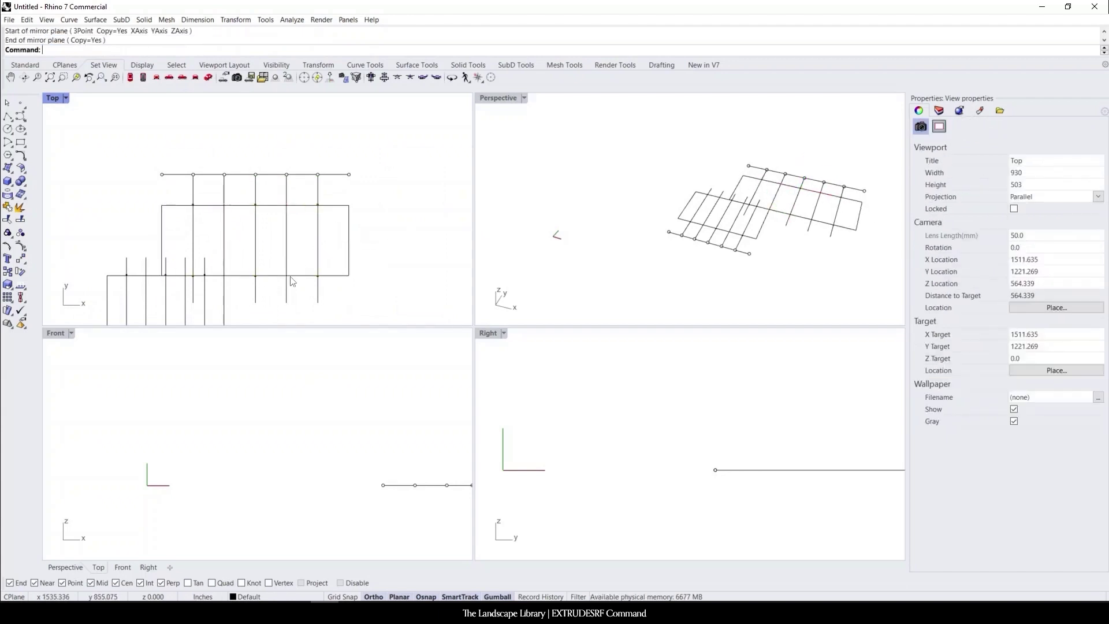
Examine the crossing lines and the column squares placed along both rectangles' long edges.
{"action": "scroll", "coordinate": [417, 118], "scroll_direction": "down", "scroll_amount": 6}
{"action": "scroll", "coordinate": [300, 252], "scroll_direction": "up", "scroll_amount": 8}
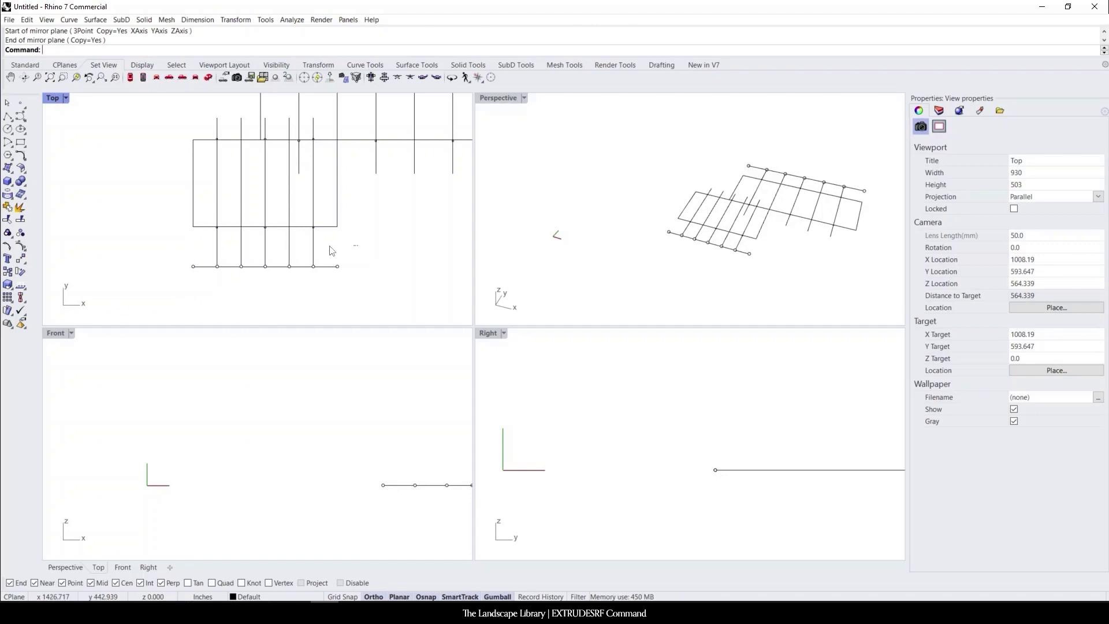
{"action": "left_click_drag", "start_coordinate": [279, 250], "coordinate": [155, 265]}
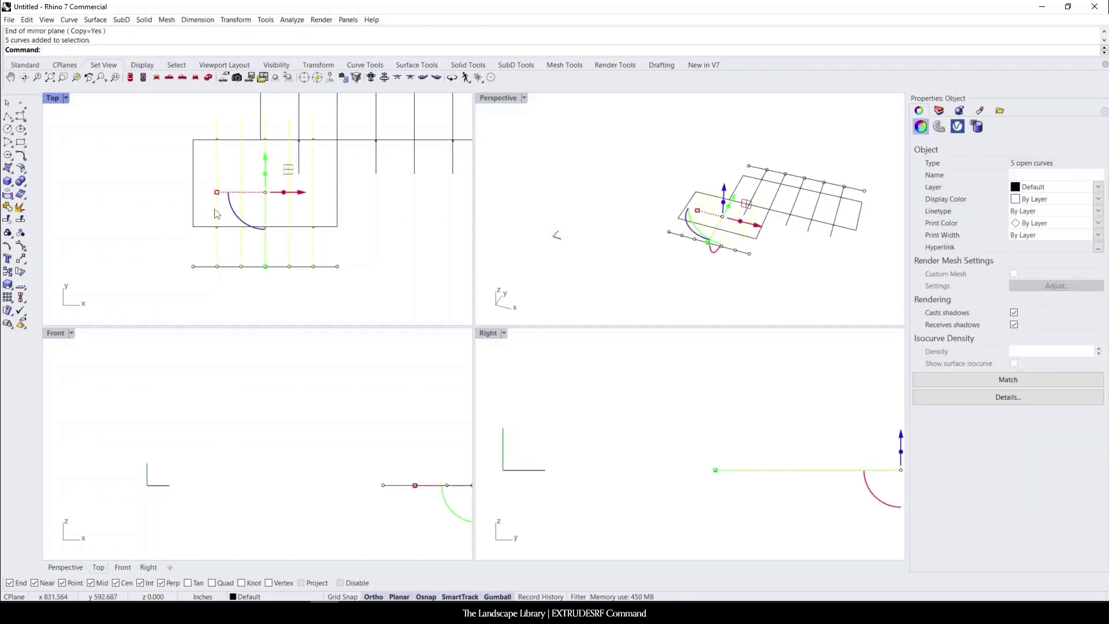
{"action": "scroll", "coordinate": [217, 214], "scroll_direction": "down", "scroll_amount": 1}
{"action": "left_click", "coordinate": [247, 271]}
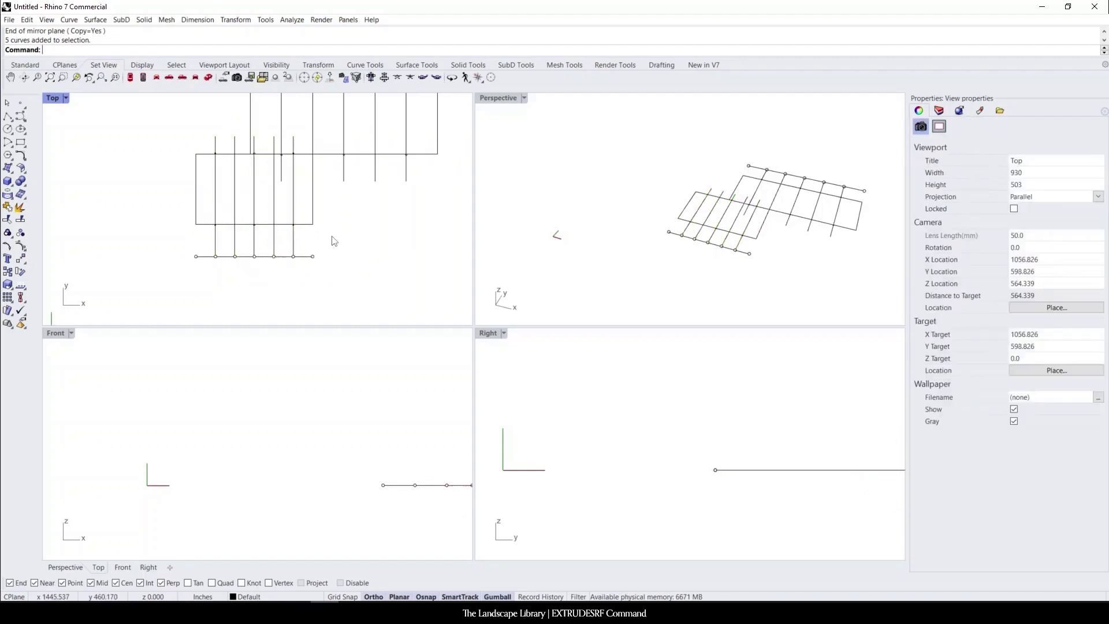
{"action": "left_click_drag", "start_coordinate": [325, 241], "coordinate": [189, 267]}
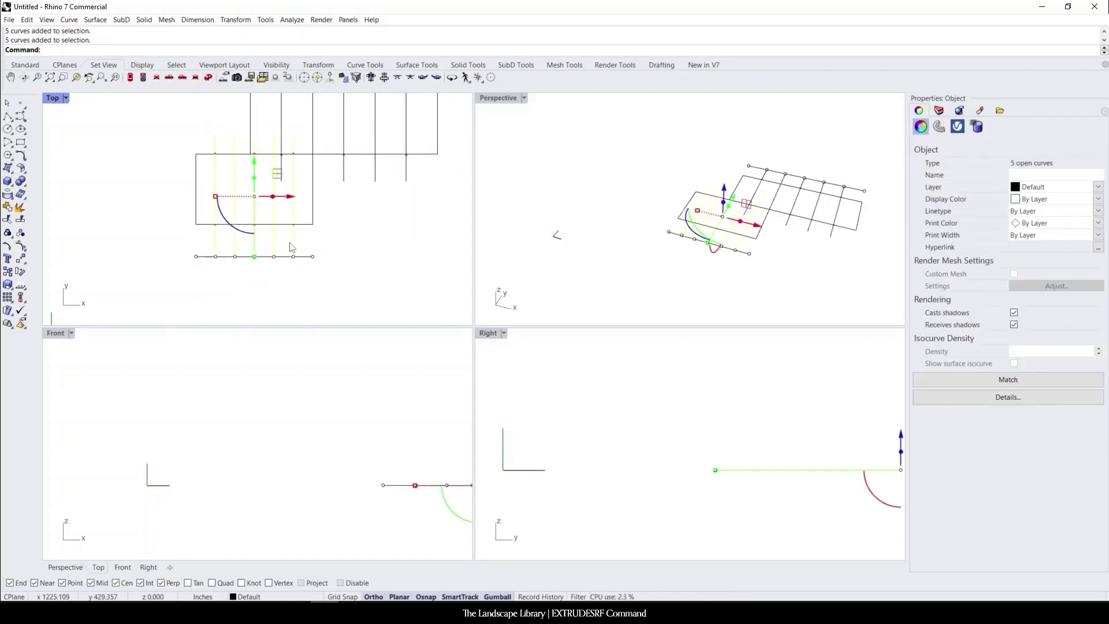
{"action": "scroll", "coordinate": [306, 255], "scroll_direction": "down", "scroll_amount": 2}
{"action": "left_click", "coordinate": [238, 196]}
{"action": "scroll", "coordinate": [237, 195], "scroll_direction": "up", "scroll_amount": 4}
{"action": "left_click_drag", "start_coordinate": [217, 149], "coordinate": [189, 194]}
{"action": "scroll", "coordinate": [190, 197], "scroll_direction": "down", "scroll_amount": 4}
{"action": "left_click", "coordinate": [417, 117]}
{"action": "left_click_drag", "start_coordinate": [416, 116], "coordinate": [384, 164]}
{"action": "scroll", "coordinate": [365, 197], "scroll_direction": "down", "scroll_amount": 4}
{"action": "scroll", "coordinate": [347, 134], "scroll_direction": "up", "scroll_amount": 2}
{"action": "left_click", "coordinate": [359, 155]}
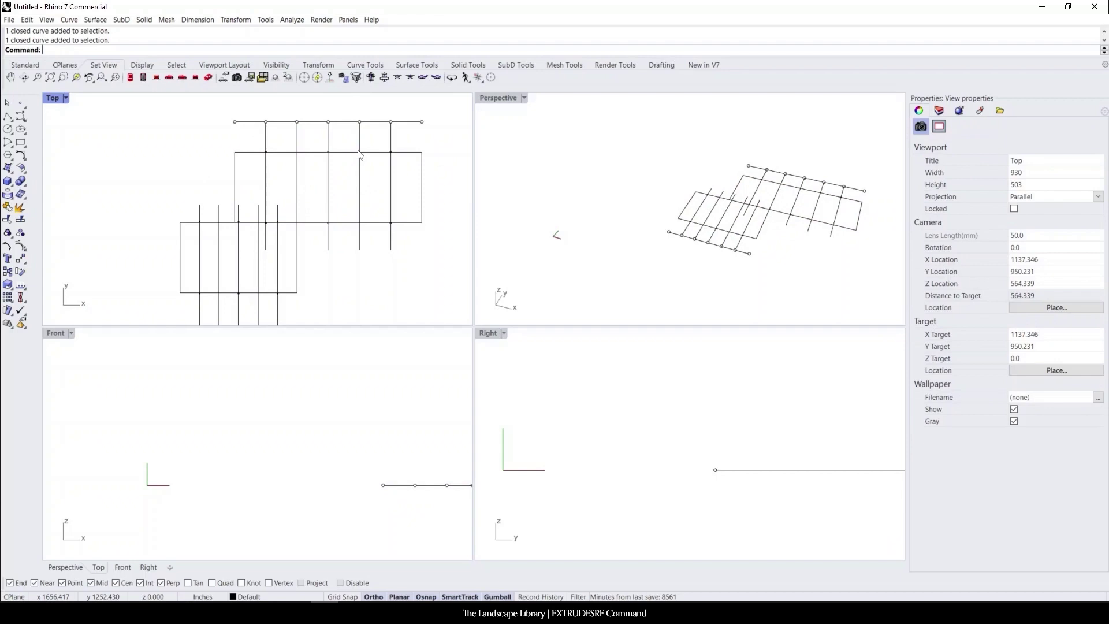
{"action": "scroll", "coordinate": [293, 216], "scroll_direction": "down", "scroll_amount": 4}
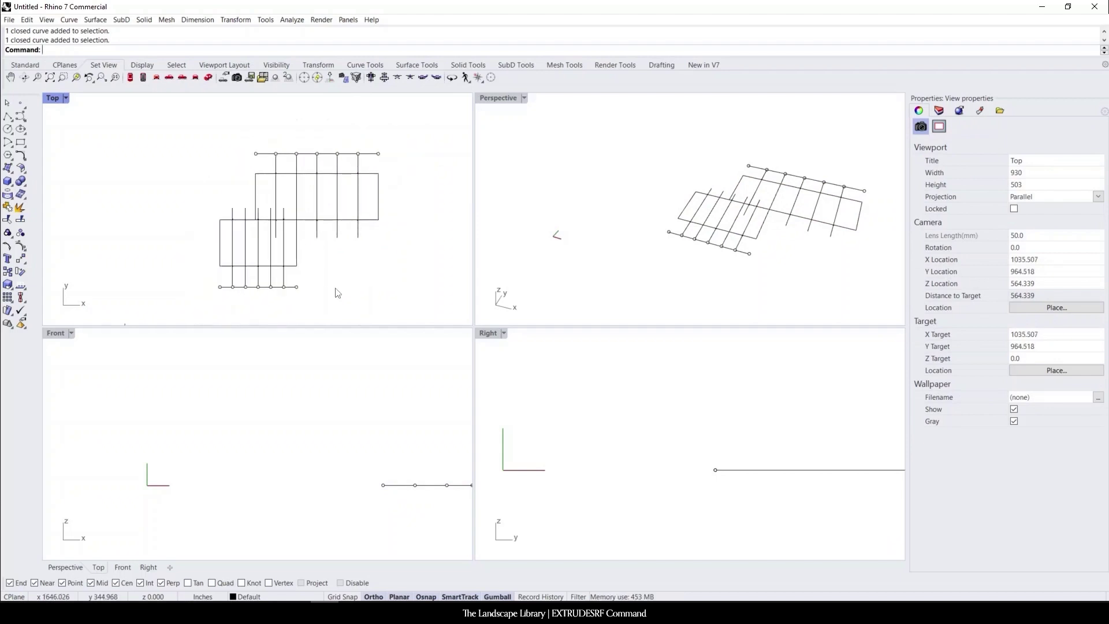
Delete the guide lines, crossing lines and division points around both rectangles, leaving only the rectangles and column squares.
{"action": "left_click_drag", "start_coordinate": [328, 283], "coordinate": [196, 307]}
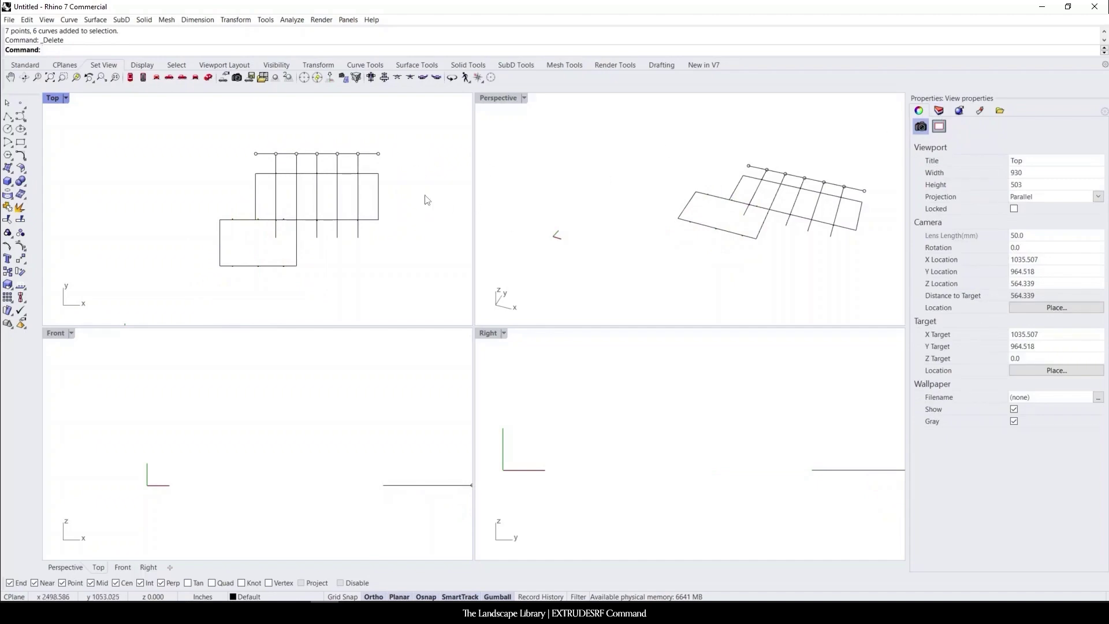
{"action": "left_click_drag", "start_coordinate": [421, 138], "coordinate": [193, 174]}
{"action": "key", "text": "Delete"}
Switch to the browser, view the ArchDaily photo of the Farnsworth House as reference, and return to Rhino.
{"action": "left_click_drag", "start_coordinate": [1106, 196], "coordinate": [653, 1]}
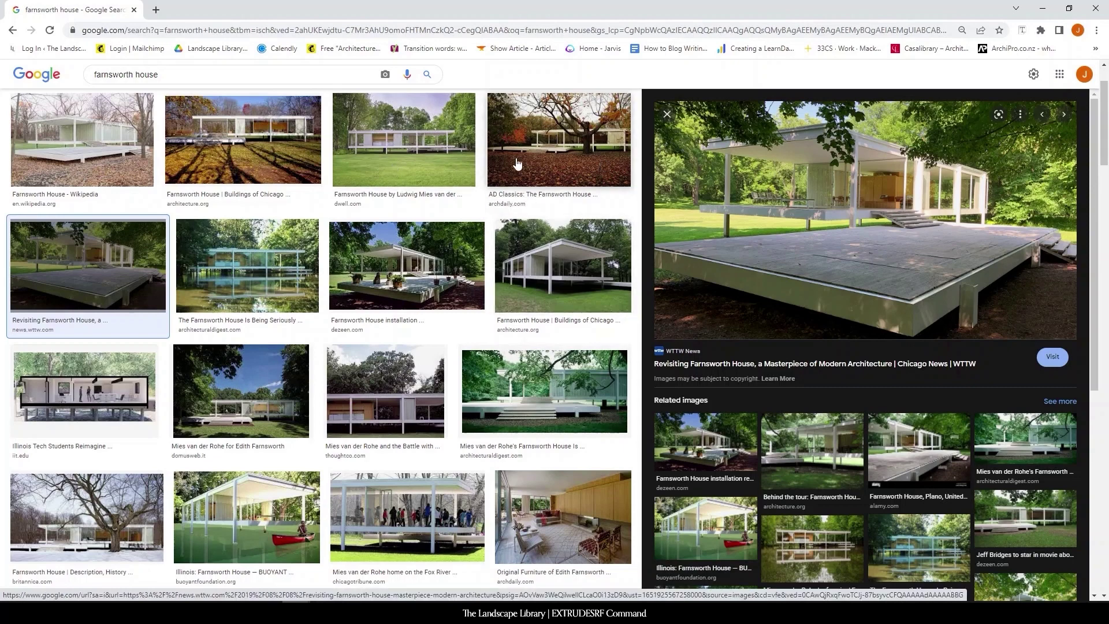
{"action": "left_click", "coordinate": [604, 165]}
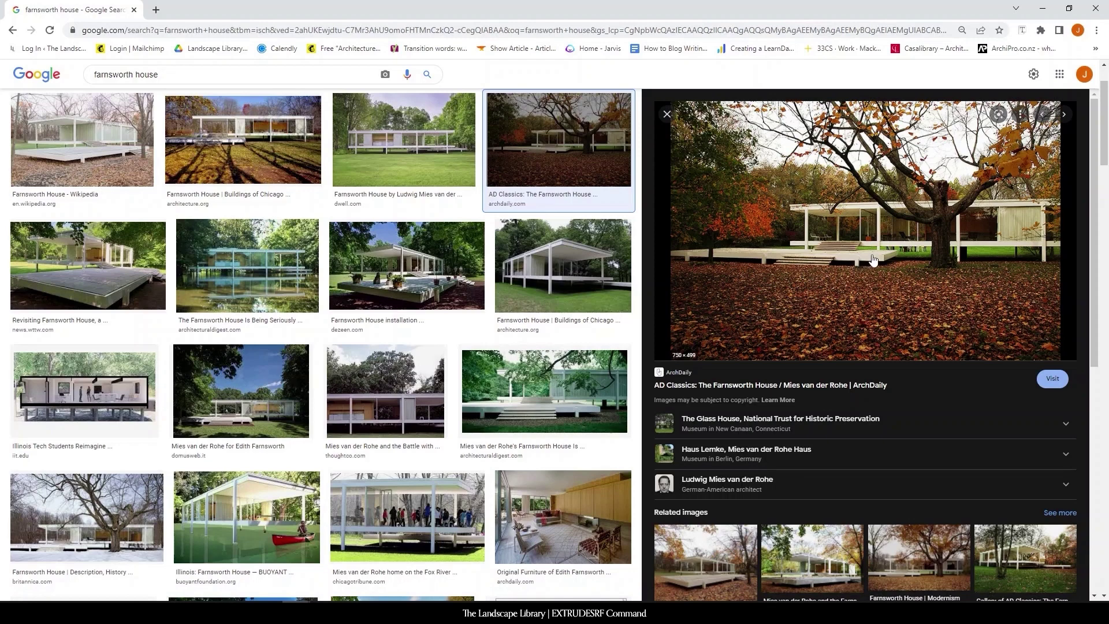
{"action": "left_click_drag", "start_coordinate": [701, 1], "coordinate": [1108, 35]}
Create a planar surface from the 50' rectangle with PlanarSrf.
{"action": "left_click_drag", "start_coordinate": [244, 255], "coordinate": [205, 259]}
{"action": "type", "text": "lan"}
{"action": "key", "text": "Return"}
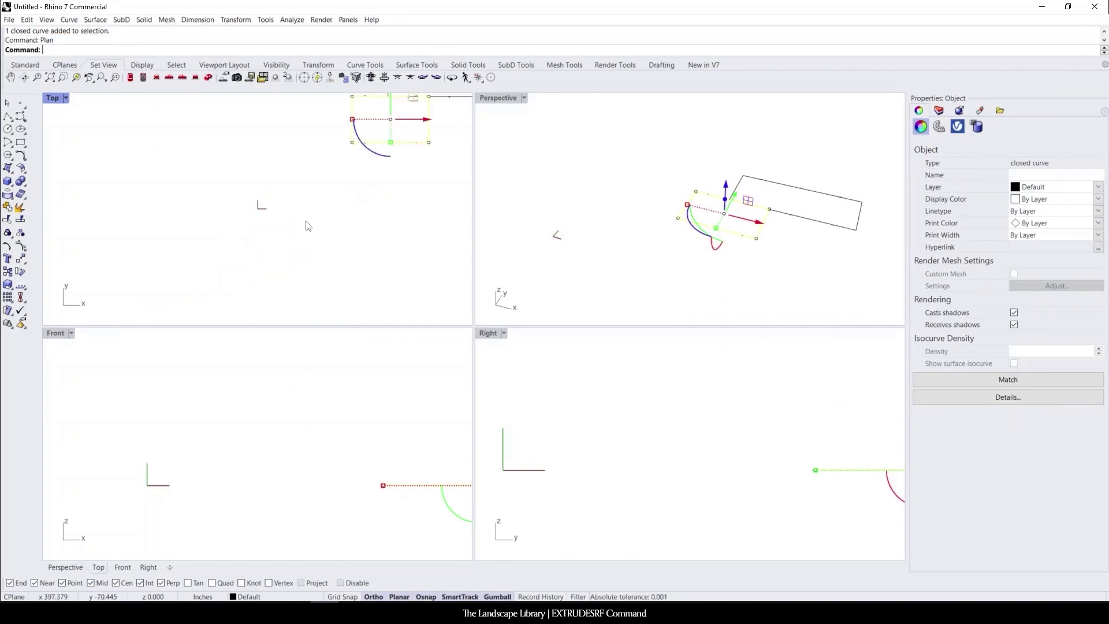
{"action": "right_click_drag", "start_coordinate": [407, 136], "coordinate": [354, 198]}
{"action": "scroll", "coordinate": [353, 198], "scroll_direction": "down", "scroll_amount": 2}
{"action": "left_click", "coordinate": [354, 199]}
{"action": "left_click_drag", "start_coordinate": [386, 183], "coordinate": [349, 196]}
{"action": "type", "text": "PlanarSrf"}
{"action": "key", "text": "Return"}
{"action": "key", "text": "Escape"}
Raise the 50' planar surface vertically above its rectangle outline as the lower platform.
{"action": "scroll", "coordinate": [713, 224], "scroll_direction": "up", "scroll_amount": 6}
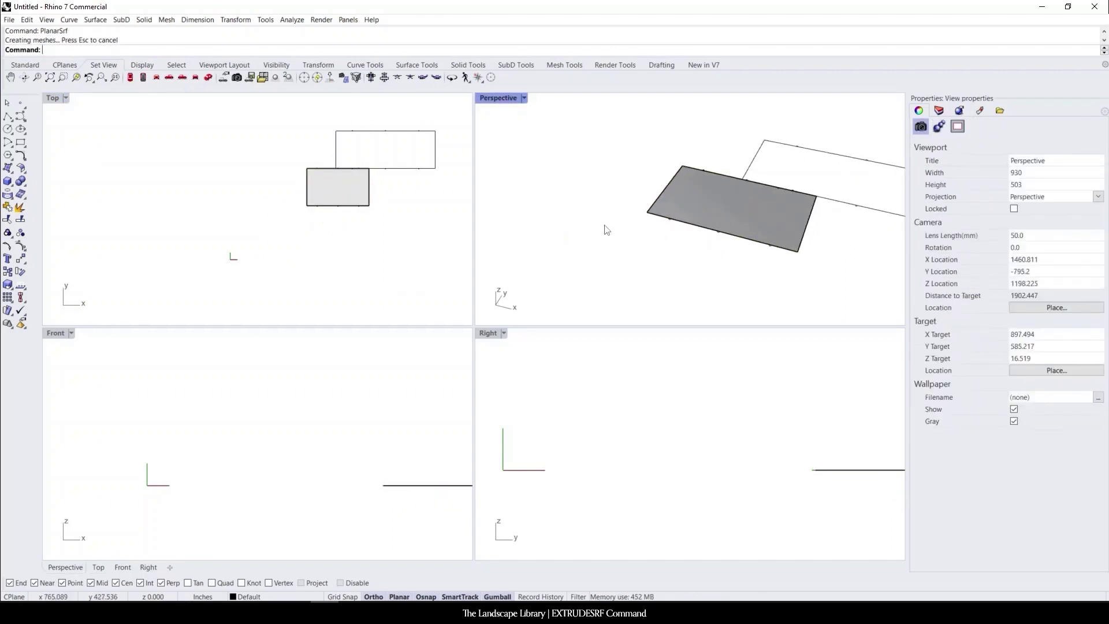
{"action": "right_click_drag", "start_coordinate": [760, 164], "coordinate": [644, 138], "text": "shift"}
{"action": "left_click", "coordinate": [638, 243]}
{"action": "left_click", "coordinate": [496, 596]}
{"action": "left_click", "coordinate": [496, 596]}
{"action": "left_click", "coordinate": [651, 206]}
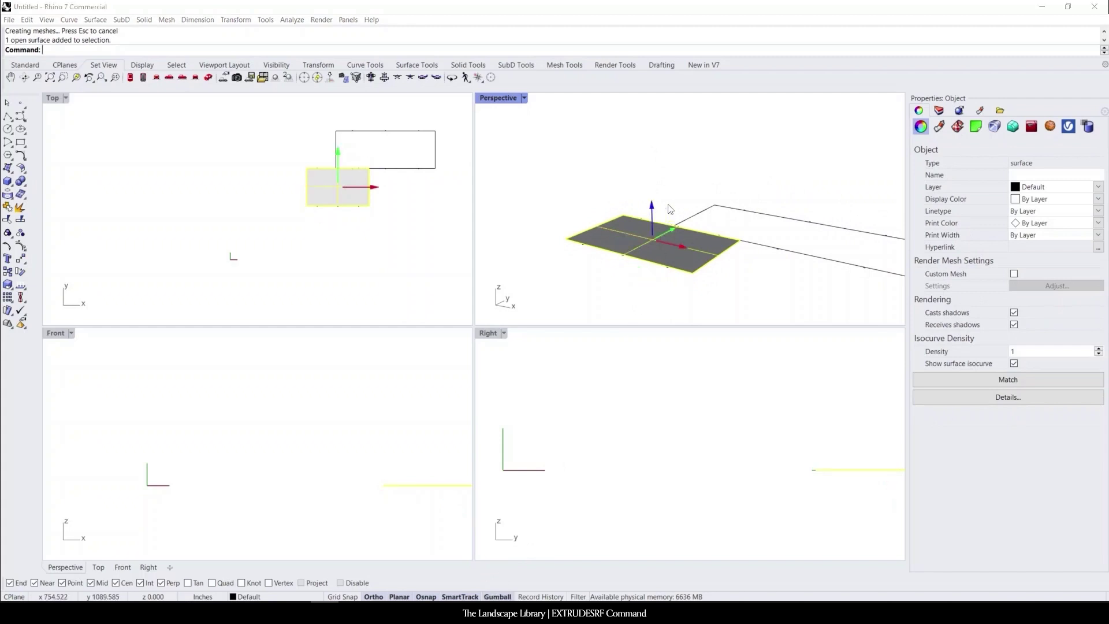
{"action": "key", "text": "Return"}
Inspect the larger rectangle beside the raised platform and compare the levels with the Farnsworth House photo in the browser.
{"action": "left_click", "coordinate": [735, 191]}
{"action": "scroll", "coordinate": [688, 242], "scroll_direction": "up", "scroll_amount": 5}
{"action": "right_click_drag", "start_coordinate": [688, 242], "coordinate": [762, 290]}
{"action": "left_click", "coordinate": [745, 287]}
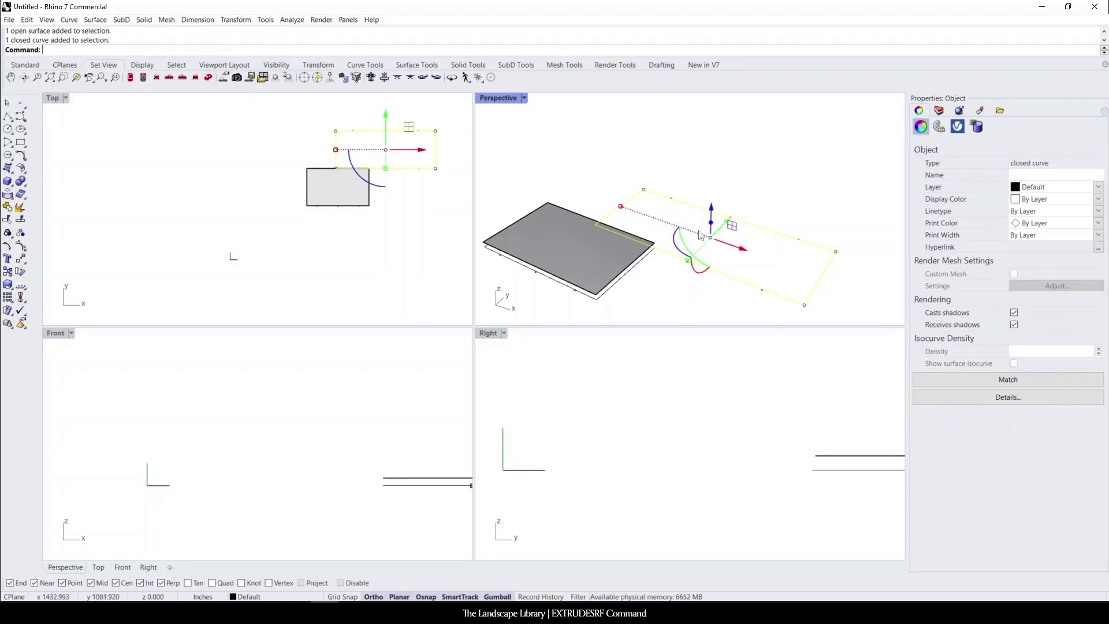
{"action": "key", "text": "Escape"}
{"action": "scroll", "coordinate": [692, 230], "scroll_direction": "down", "scroll_amount": 3}
{"action": "right_click_drag", "start_coordinate": [692, 230], "coordinate": [745, 248]}
{"action": "left_click_drag", "start_coordinate": [415, 231], "coordinate": [416, 0]}
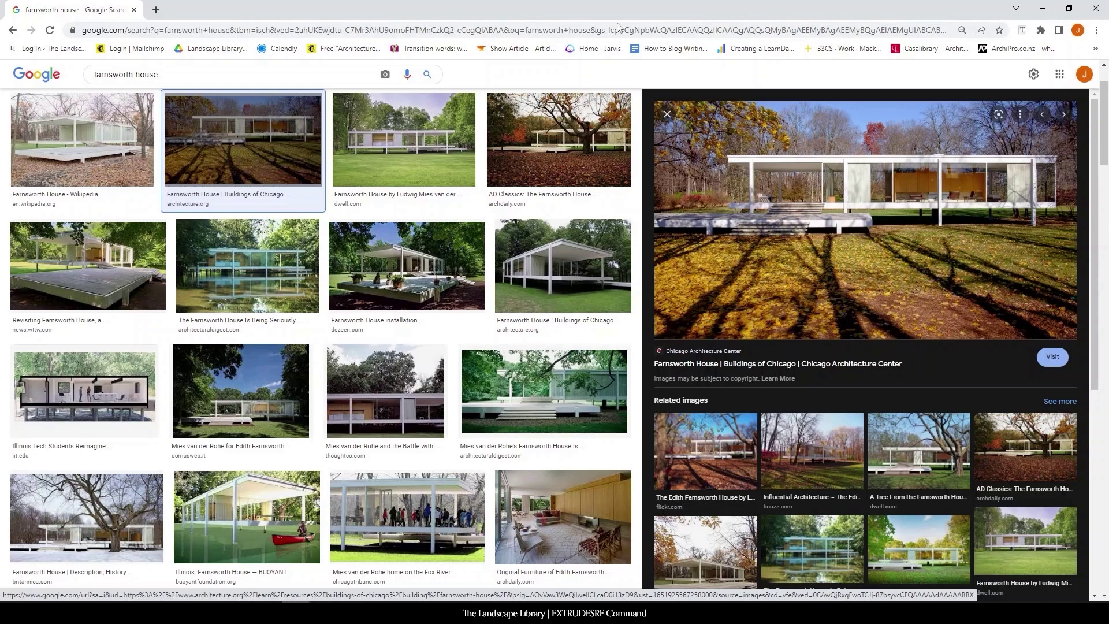
{"action": "left_click_drag", "start_coordinate": [588, 4], "coordinate": [1108, 34]}
Draw a rectangle from the larger rectangle's far outer corner to the 50' rectangle's third column square on the shared edge.
{"action": "scroll", "coordinate": [744, 190], "scroll_direction": "up", "scroll_amount": 8}
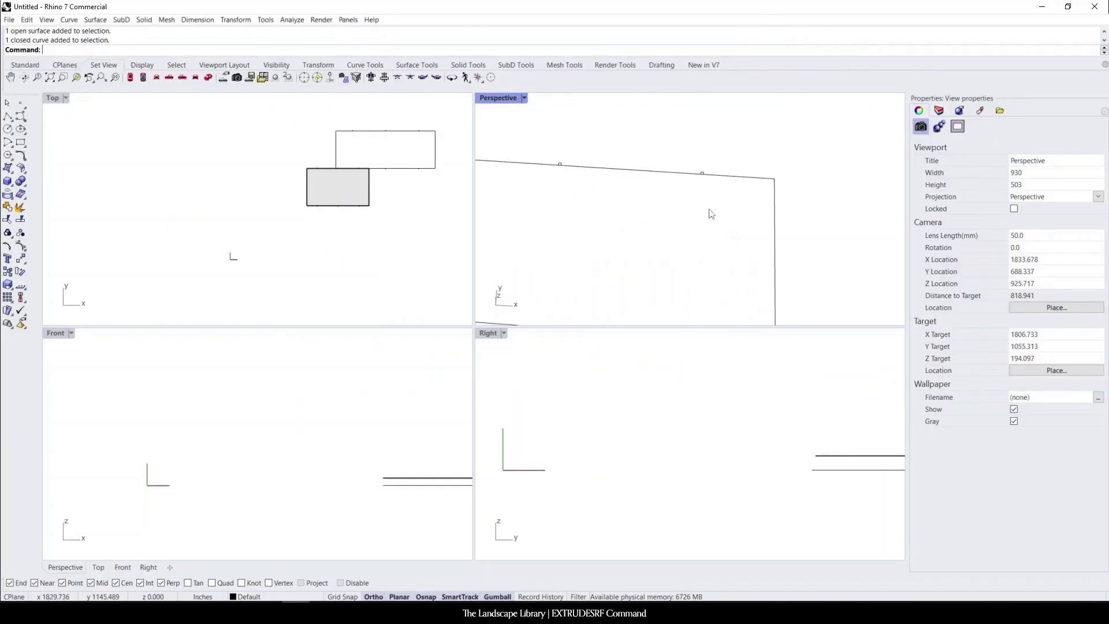
{"action": "scroll", "coordinate": [712, 209], "scroll_direction": "down", "scroll_amount": 6}
{"action": "right_click_drag", "start_coordinate": [717, 204], "coordinate": [725, 219]}
{"action": "left_click", "coordinate": [20, 143]}
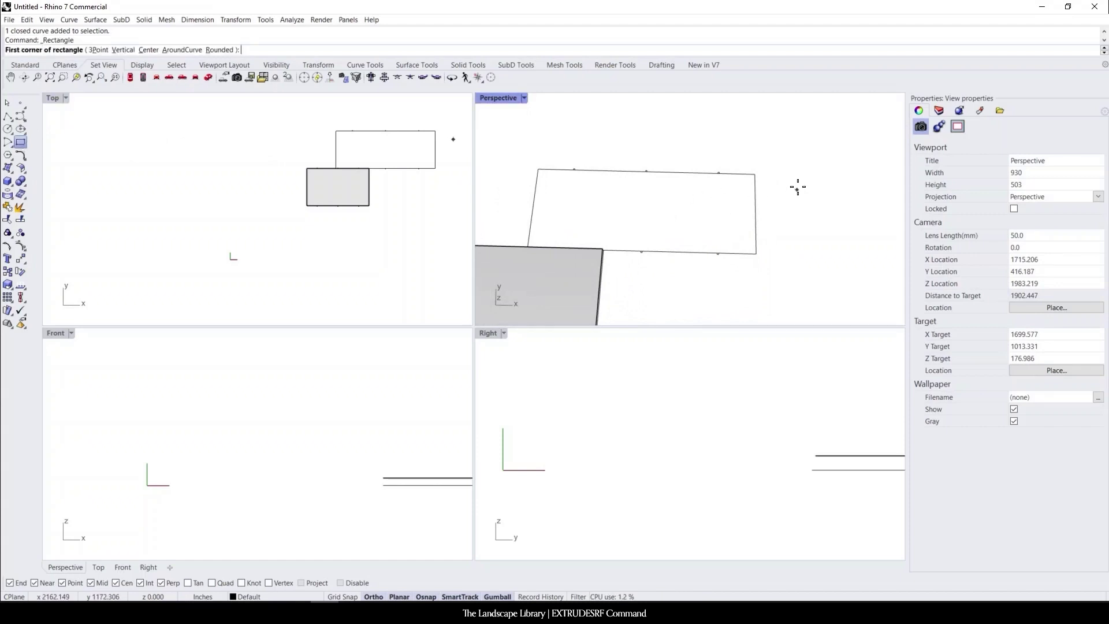
{"action": "left_click", "coordinate": [755, 173]}
{"action": "scroll", "coordinate": [601, 243], "scroll_direction": "up", "scroll_amount": 5}
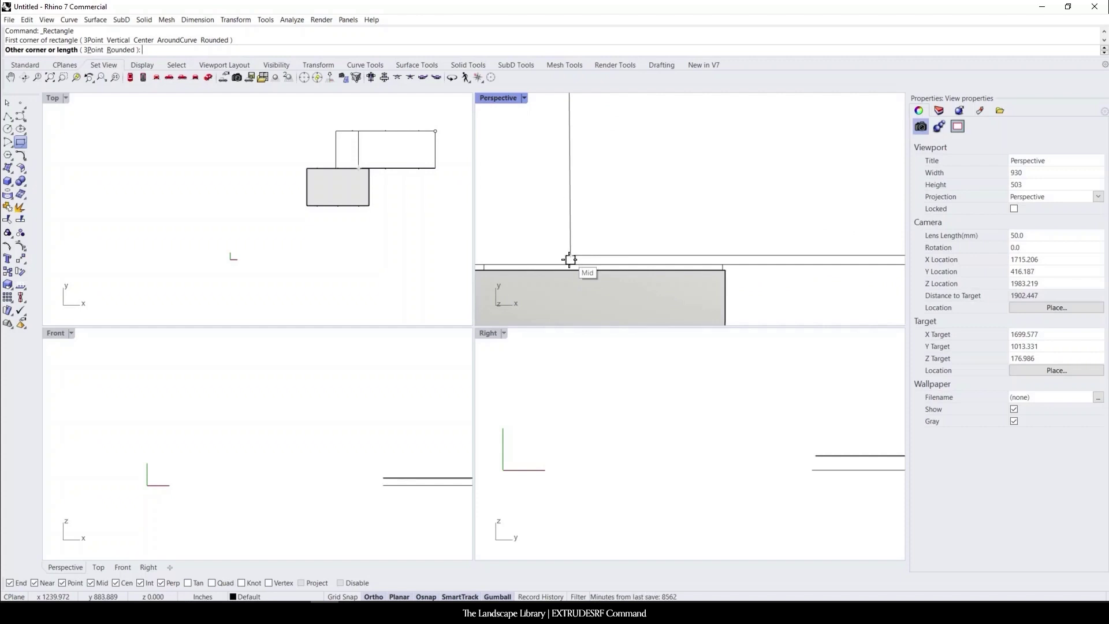
{"action": "left_click", "coordinate": [571, 263]}
{"action": "scroll", "coordinate": [584, 233], "scroll_direction": "down", "scroll_amount": 10}
{"action": "scroll", "coordinate": [589, 234], "scroll_direction": "down", "scroll_amount": 3}
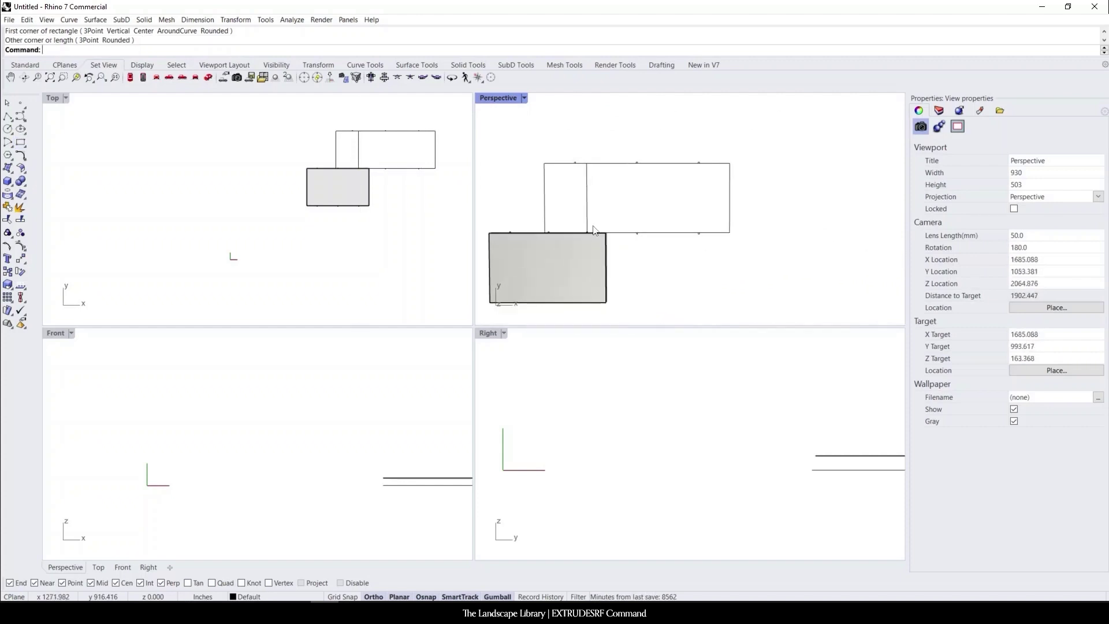
Raise the larger rectangle and the new inner rectangle together by 48".
{"action": "left_click", "coordinate": [587, 205]}
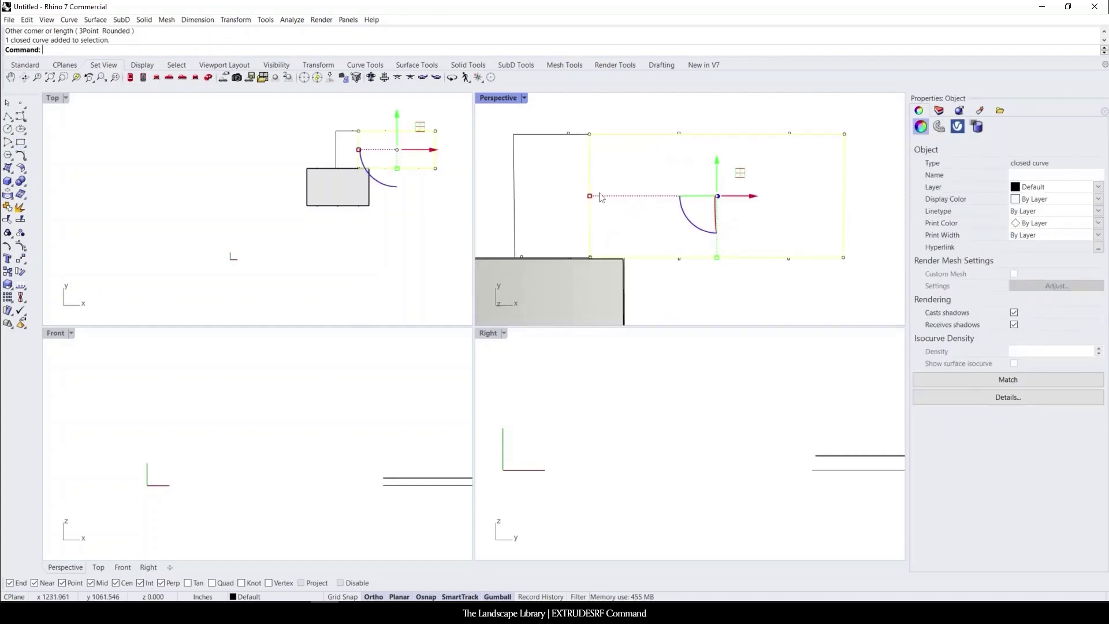
{"action": "right_click_drag", "start_coordinate": [602, 197], "coordinate": [586, 195]}
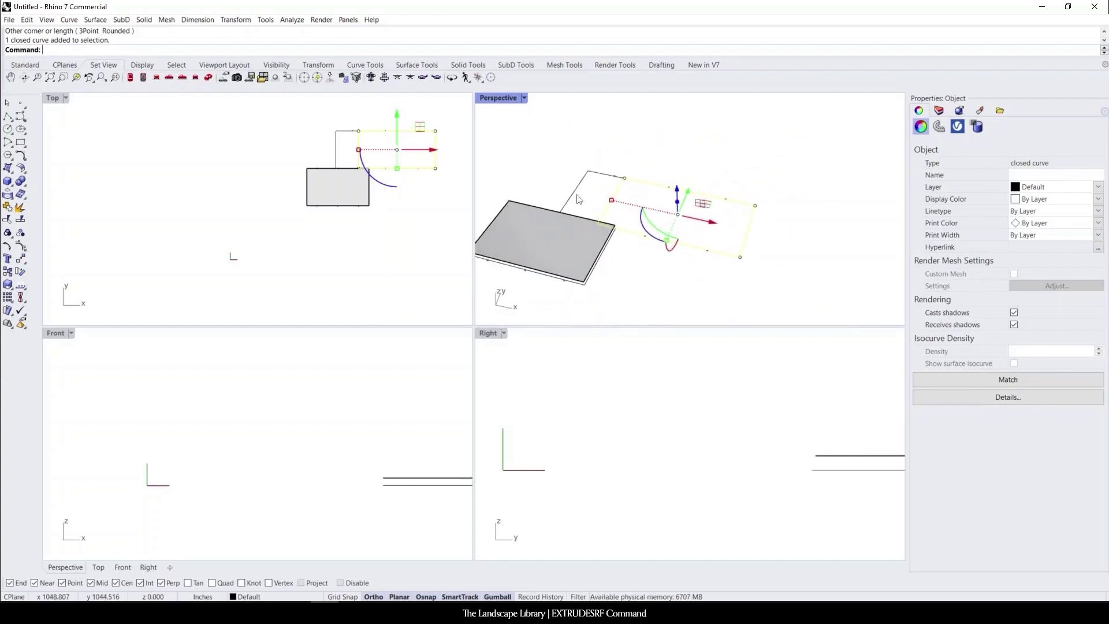
{"action": "left_click", "coordinate": [577, 191], "text": "shift"}
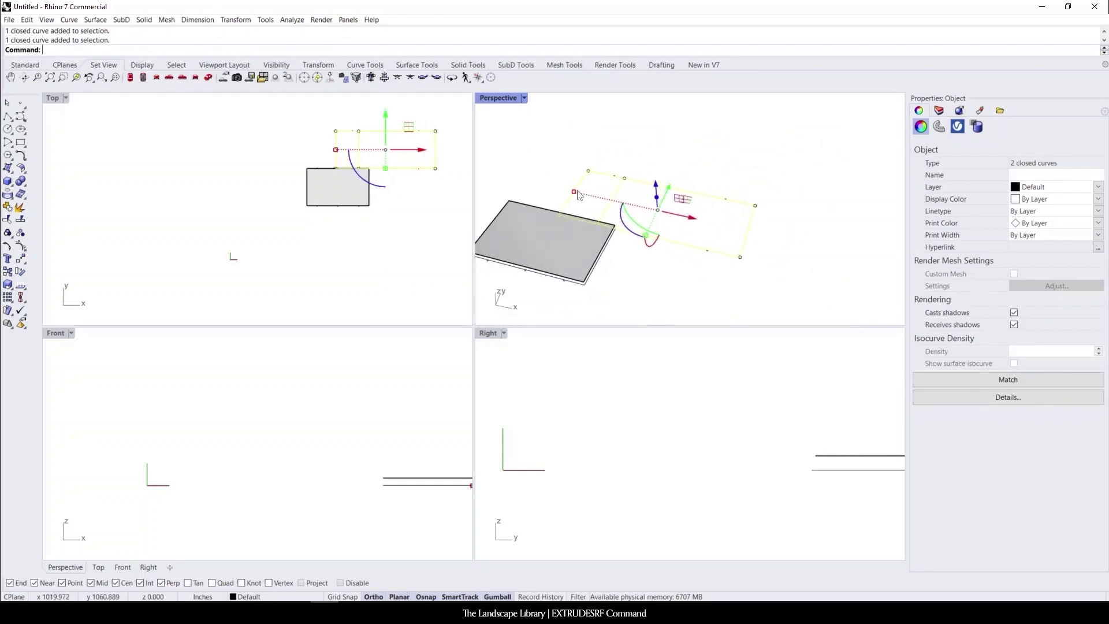
{"action": "right_click_drag", "start_coordinate": [651, 177], "coordinate": [656, 126]}
{"action": "left_click_drag", "start_coordinate": [656, 202], "coordinate": [663, 186]}
{"action": "left_click", "coordinate": [664, 189]}
{"action": "type", "text": "48"}
{"action": "key", "text": "Return"}
Create a planar surface from the raised larger rectangle with PlanarSrf for the upper platform.
{"action": "left_click", "coordinate": [707, 180]}
{"action": "right_click_drag", "start_coordinate": [707, 180], "coordinate": [553, 206]}
{"action": "left_click", "coordinate": [553, 206]}
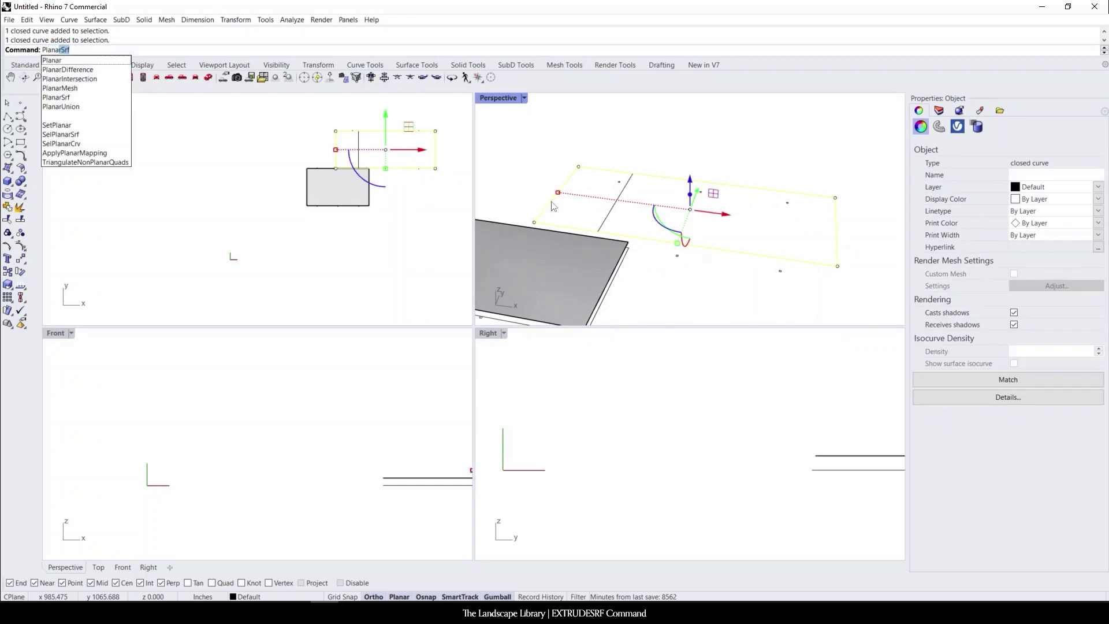
{"action": "key", "text": "Return"}
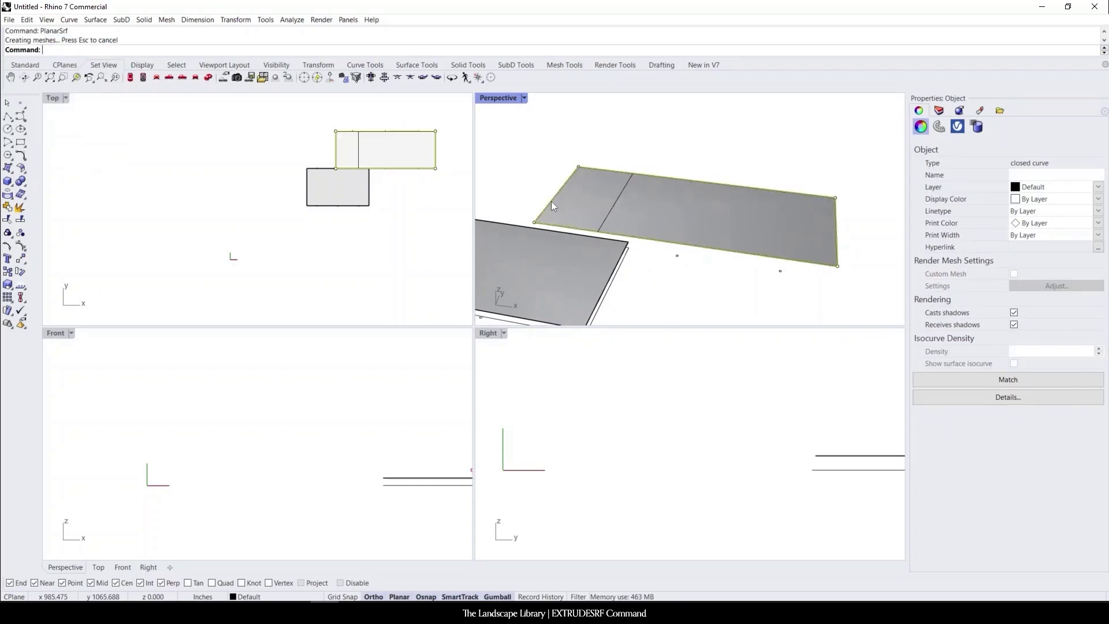
{"action": "key", "text": "Escape"}
Extrude the inner rectangle 12' upward with ExtrudeCrv, as an open surface without caps, to form the building's walls.
{"action": "right_click_drag", "start_coordinate": [551, 201], "coordinate": [681, 229]}
{"action": "left_click", "coordinate": [587, 209]}
{"action": "key", "text": "Escape"}
{"action": "type", "text": "ExtrudeCrv"}
{"action": "key", "text": "Return"}
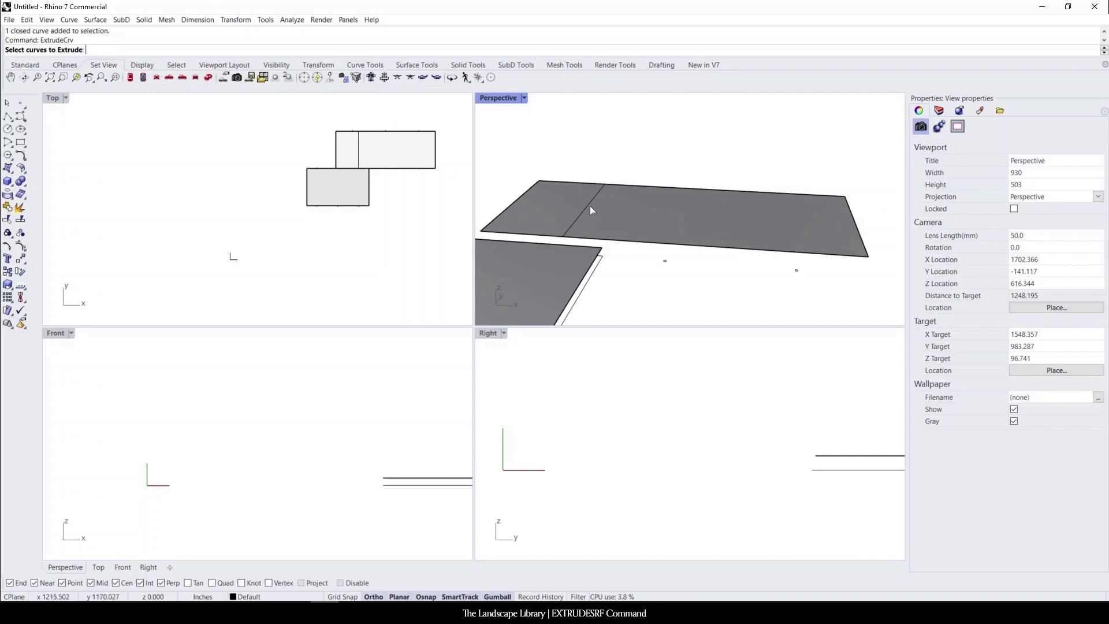
{"action": "left_click", "coordinate": [582, 214]}
{"action": "key", "text": "Return"}
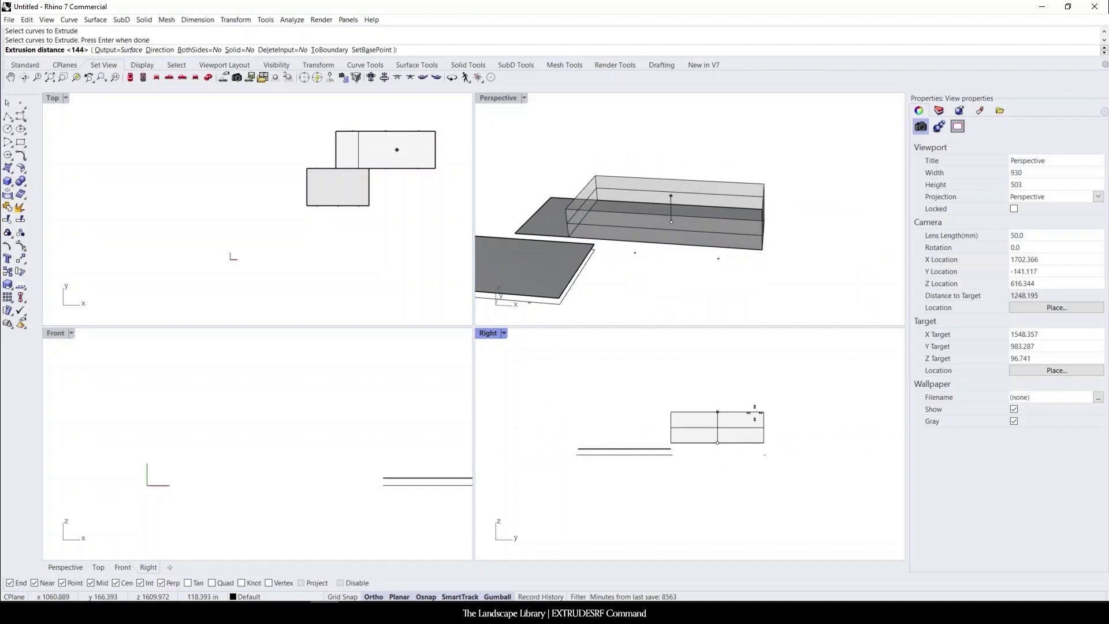
{"action": "type", "text": "12'"}
{"action": "key", "text": "Return"}
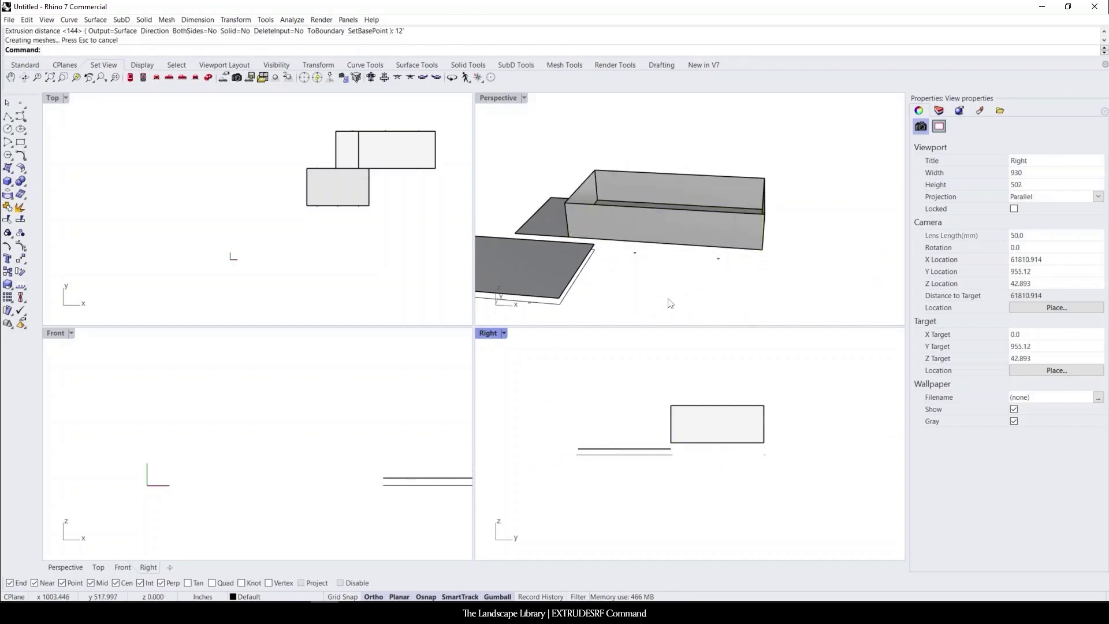
Copy the upper platform surface from the base of the walls to their top edge to form the roof surface.
{"action": "scroll", "coordinate": [654, 282], "scroll_direction": "down", "scroll_amount": 5}
{"action": "left_click", "coordinate": [613, 242]}
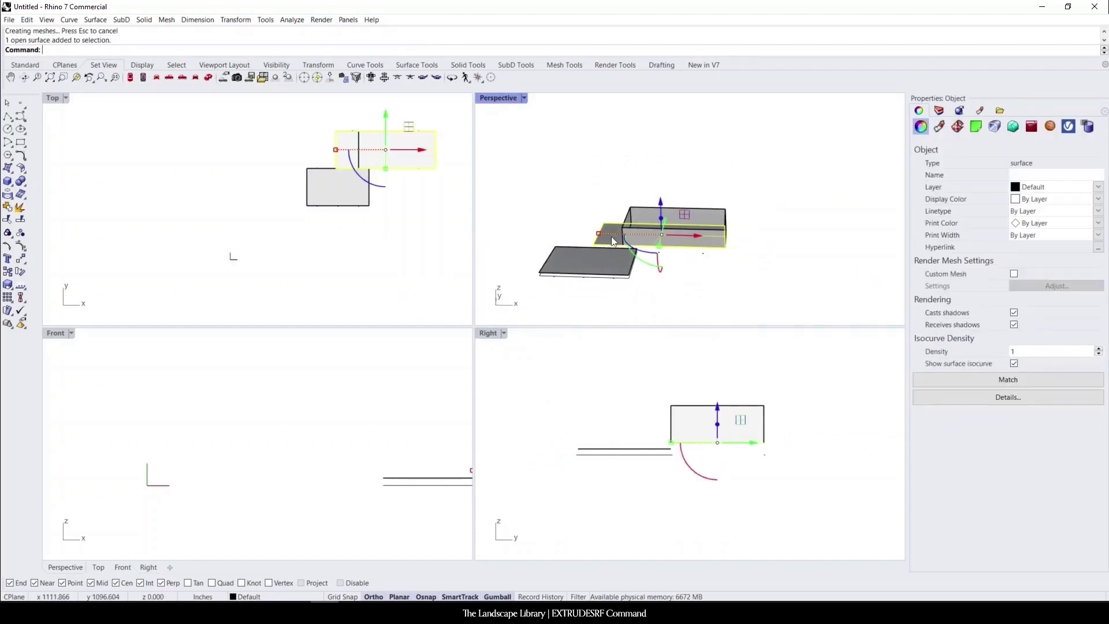
{"action": "type", "text": "copy"}
{"action": "key", "text": "Return"}
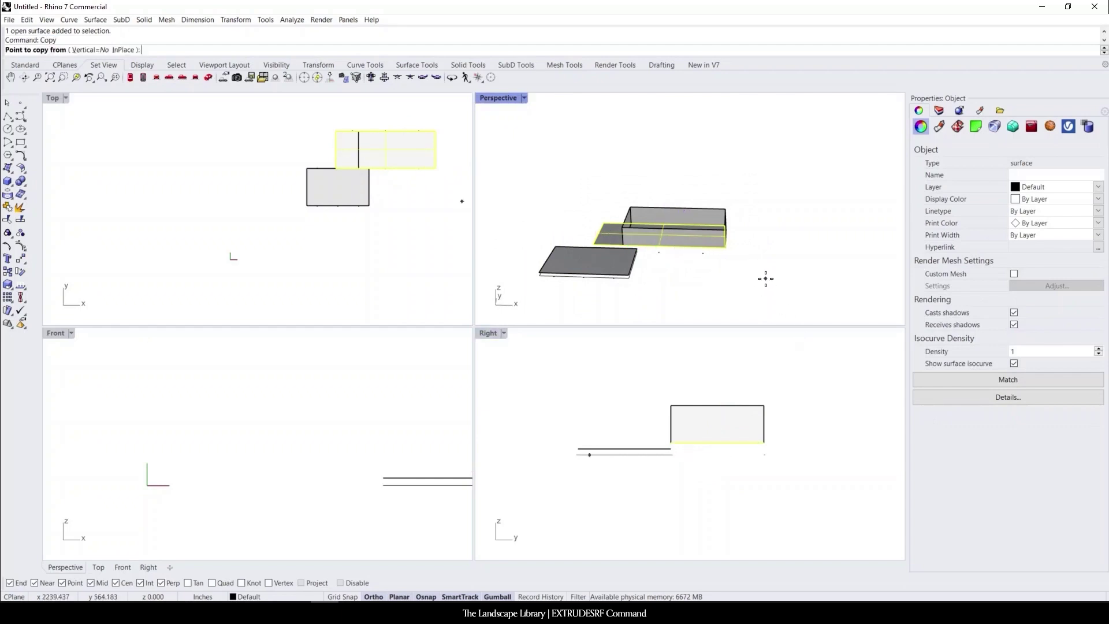
{"action": "scroll", "coordinate": [764, 277], "scroll_direction": "up", "scroll_amount": 4}
{"action": "left_click", "coordinate": [691, 225]}
{"action": "left_click", "coordinate": [690, 188]}
{"action": "key", "text": "Escape"}
Extrude the lower platform surface 6" downward as a solid with ExtrudeSrf.
{"action": "right_click_drag", "start_coordinate": [730, 231], "coordinate": [634, 202]}
{"action": "left_click_drag", "start_coordinate": [1108, 55], "coordinate": [433, 1]}
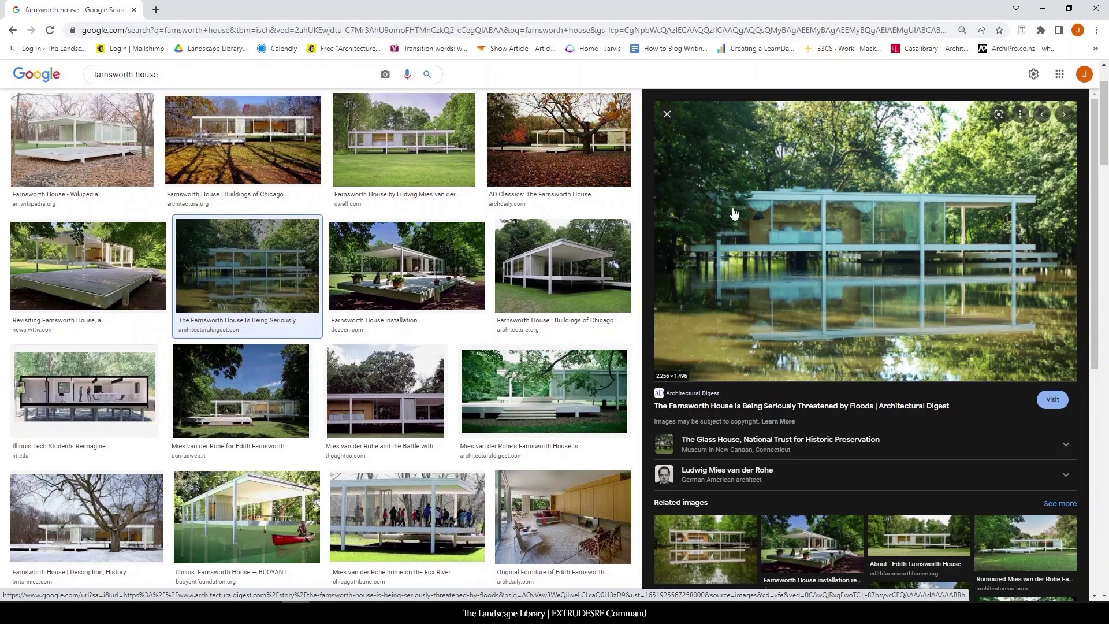
{"action": "left_click_drag", "start_coordinate": [619, 7], "coordinate": [1108, 35]}
{"action": "left_click", "coordinate": [619, 221]}
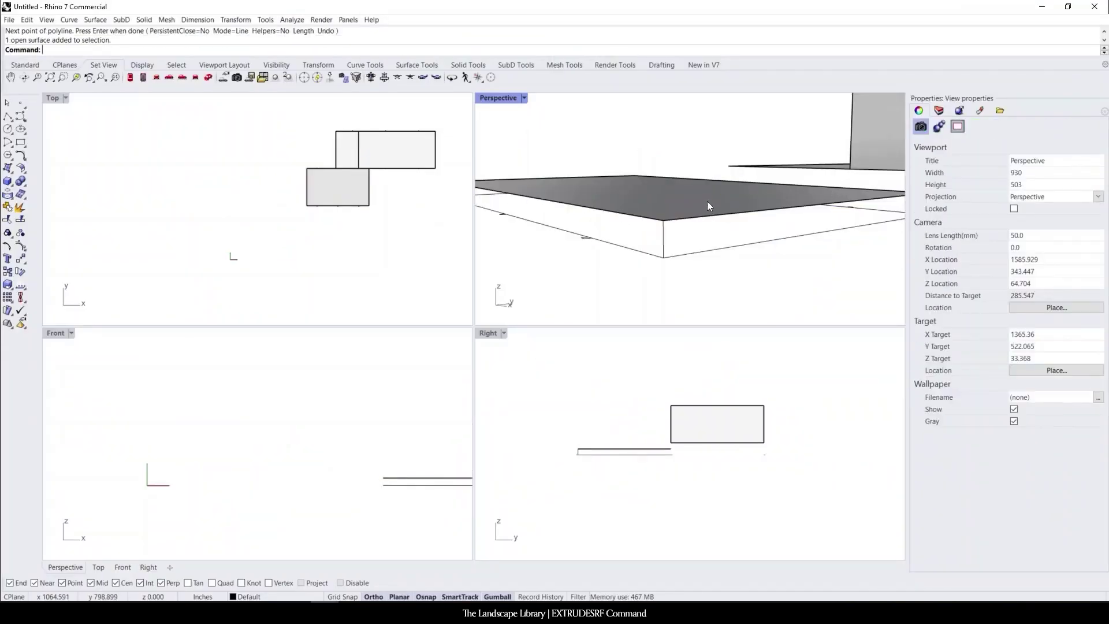
{"action": "left_click", "coordinate": [684, 205]}
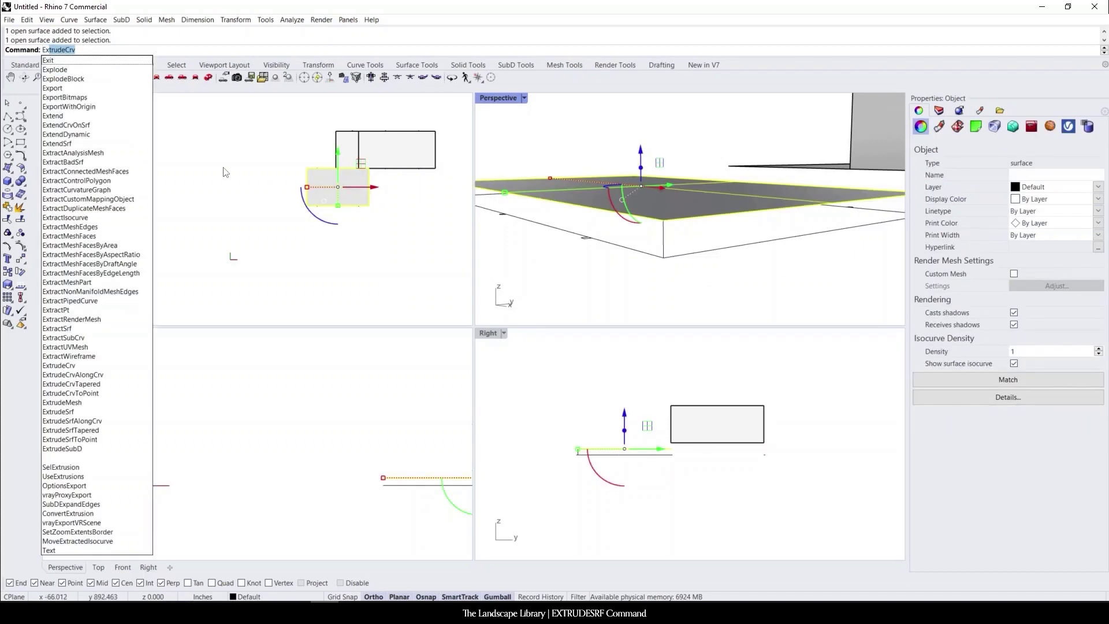
{"action": "key", "text": "Escape"}
{"action": "key", "text": "Escape"}
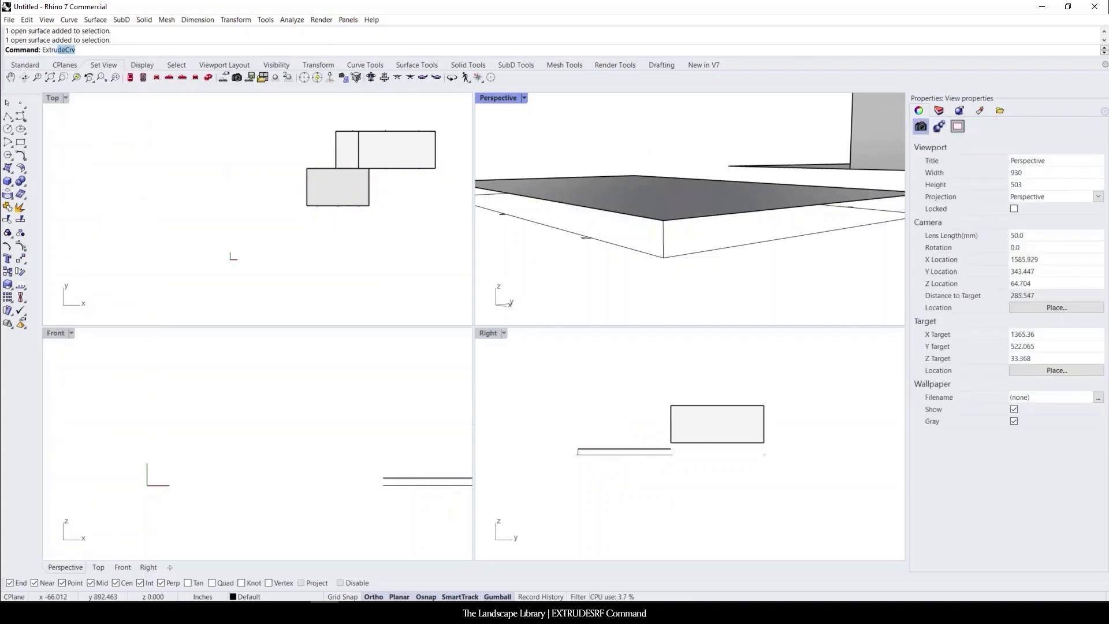
{"action": "left_click", "coordinate": [70, 106]}
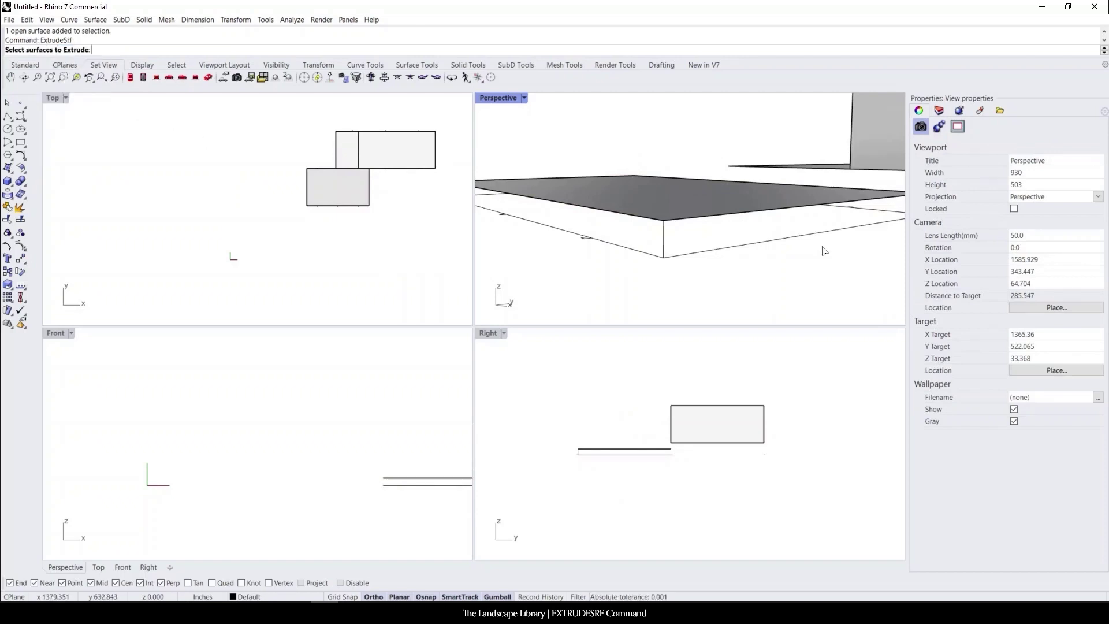
{"action": "left_click", "coordinate": [667, 202]}
{"action": "key", "text": "Return"}
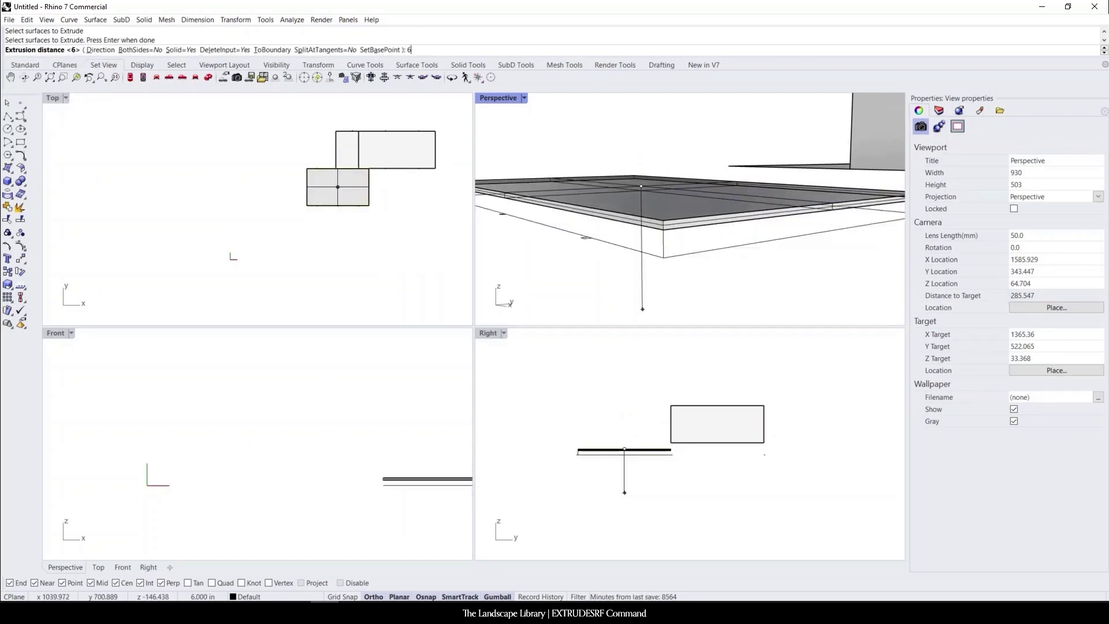
{"action": "type", "text": "6"}
{"action": "key", "text": "Return"}
Extrude the upper platform surface 6" downward as a solid to form the floor slab.
{"action": "scroll", "coordinate": [679, 240], "scroll_direction": "down", "scroll_amount": 6}
{"action": "right_click_drag", "start_coordinate": [679, 241], "coordinate": [688, 260]}
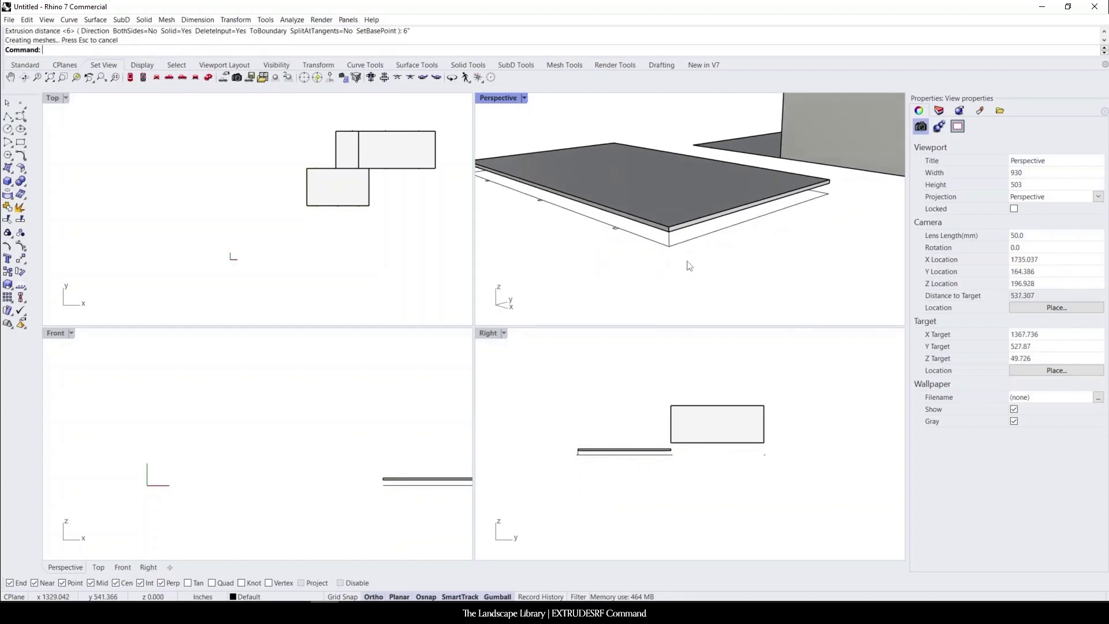
{"action": "scroll", "coordinate": [688, 259], "scroll_direction": "down", "scroll_amount": 6}
{"action": "scroll", "coordinate": [730, 214], "scroll_direction": "up", "scroll_amount": 6}
{"action": "left_click", "coordinate": [729, 178]}
{"action": "scroll", "coordinate": [633, 196], "scroll_direction": "down", "scroll_amount": 2}
{"action": "key", "text": "Return"}
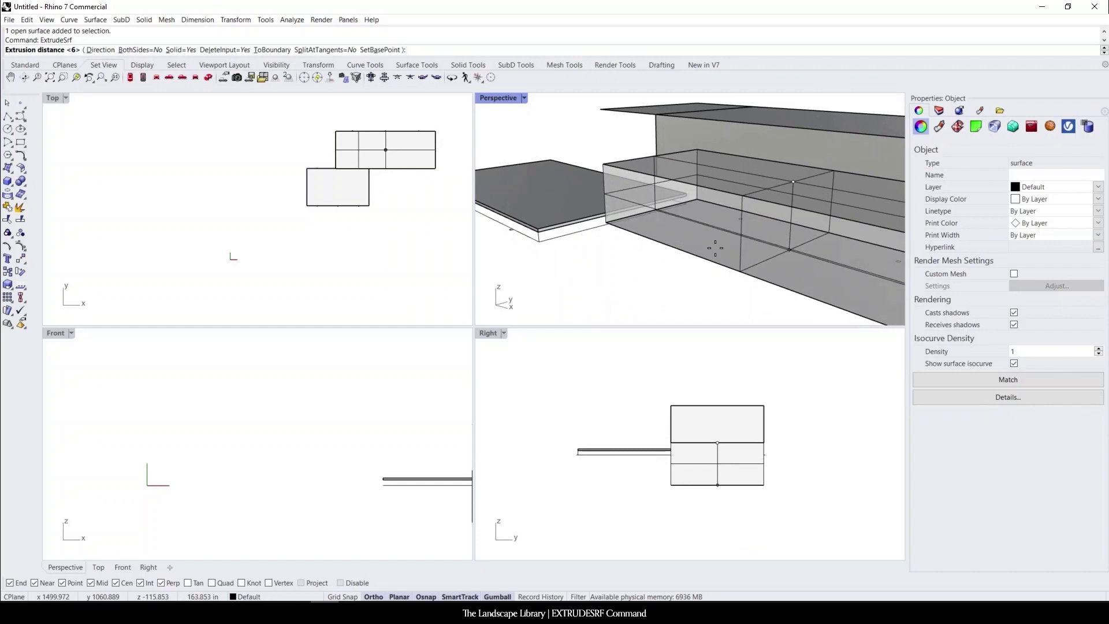
{"action": "type", "text": "6\""}
{"action": "key", "text": "Return"}
Extrude the roof surface 6" upward as a solid slab.
{"action": "scroll", "coordinate": [715, 250], "scroll_direction": "down", "scroll_amount": 3}
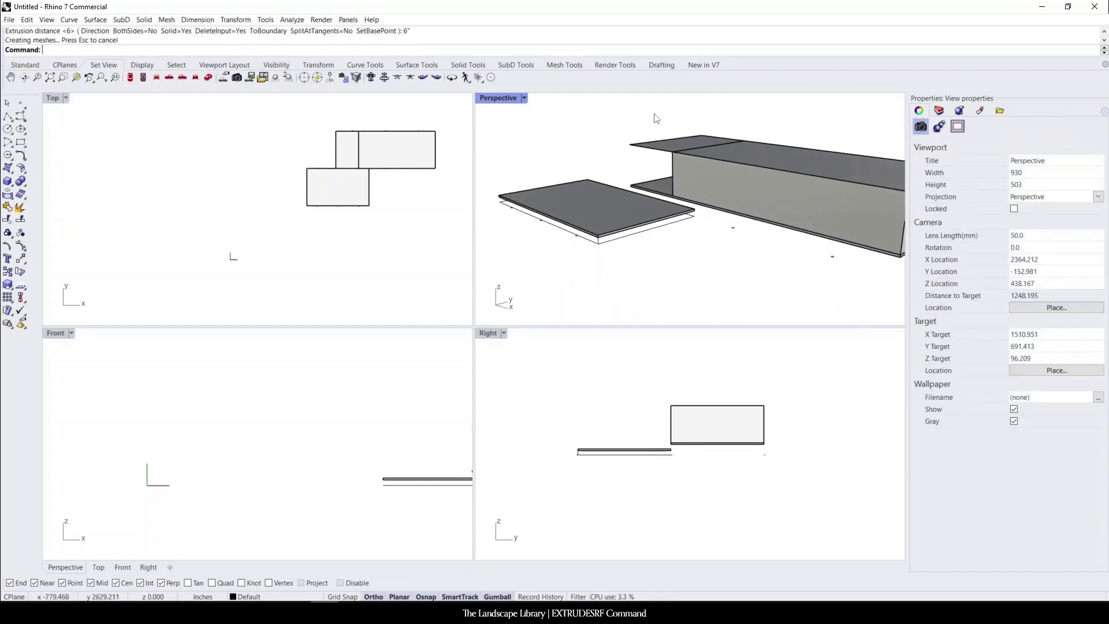
{"action": "left_click", "coordinate": [667, 152]}
{"action": "key", "text": "Return"}
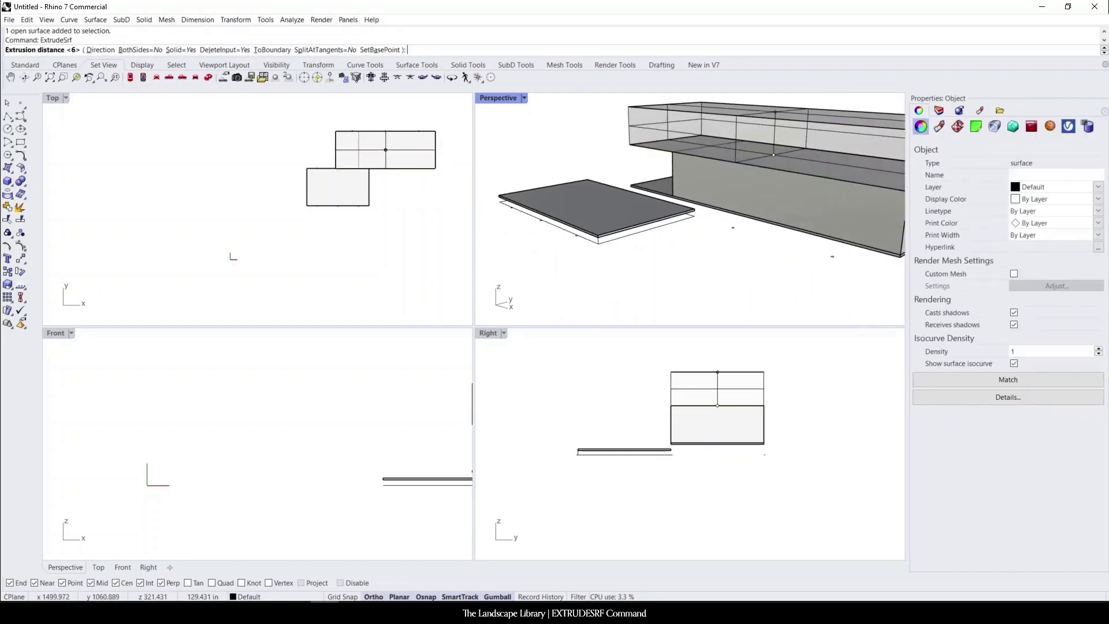
{"action": "key", "text": "Return"}
Create planar surfaces from all the column squares around both platforms with PlanarSrf.
{"action": "right_click_drag", "start_coordinate": [751, 155], "coordinate": [716, 208]}
{"action": "scroll", "coordinate": [716, 208], "scroll_direction": "up", "scroll_amount": 10}
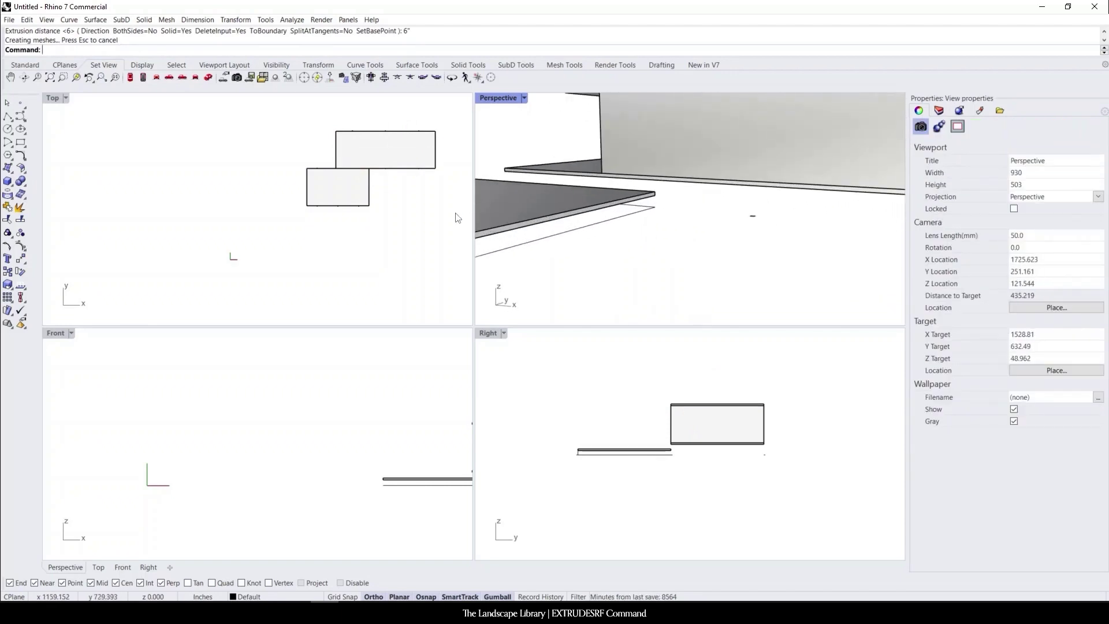
{"action": "scroll", "coordinate": [329, 211], "scroll_direction": "up", "scroll_amount": 8}
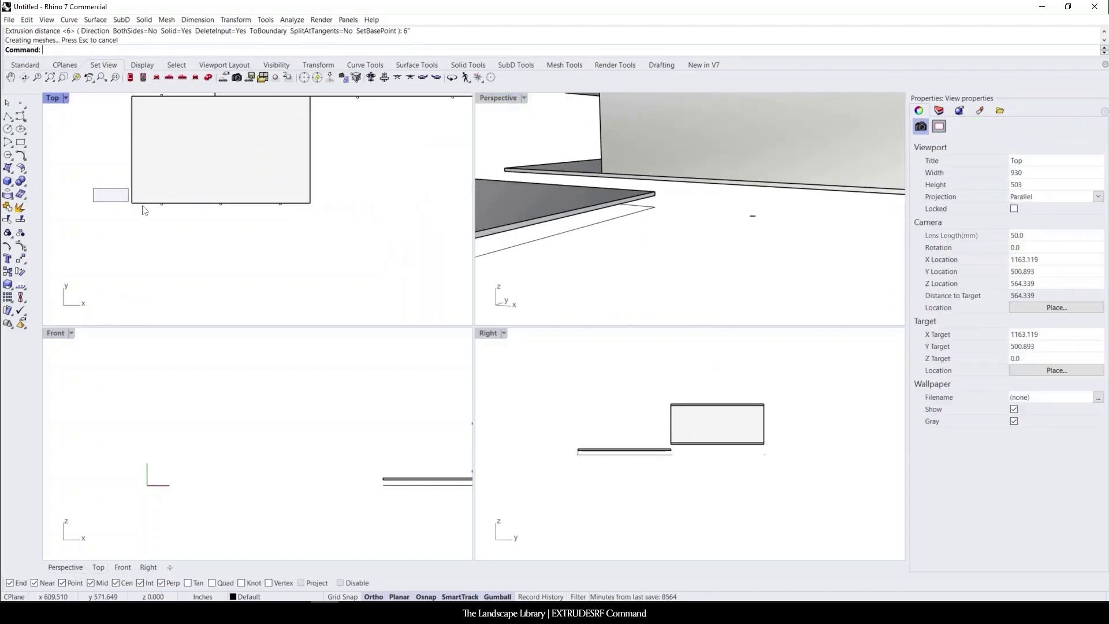
{"action": "left_click_drag", "start_coordinate": [154, 212], "coordinate": [353, 230]}
{"action": "scroll", "coordinate": [247, 232], "scroll_direction": "down", "scroll_amount": 8}
{"action": "scroll", "coordinate": [224, 163], "scroll_direction": "up", "scroll_amount": 4}
{"action": "left_click_drag", "start_coordinate": [190, 165], "coordinate": [411, 192]}
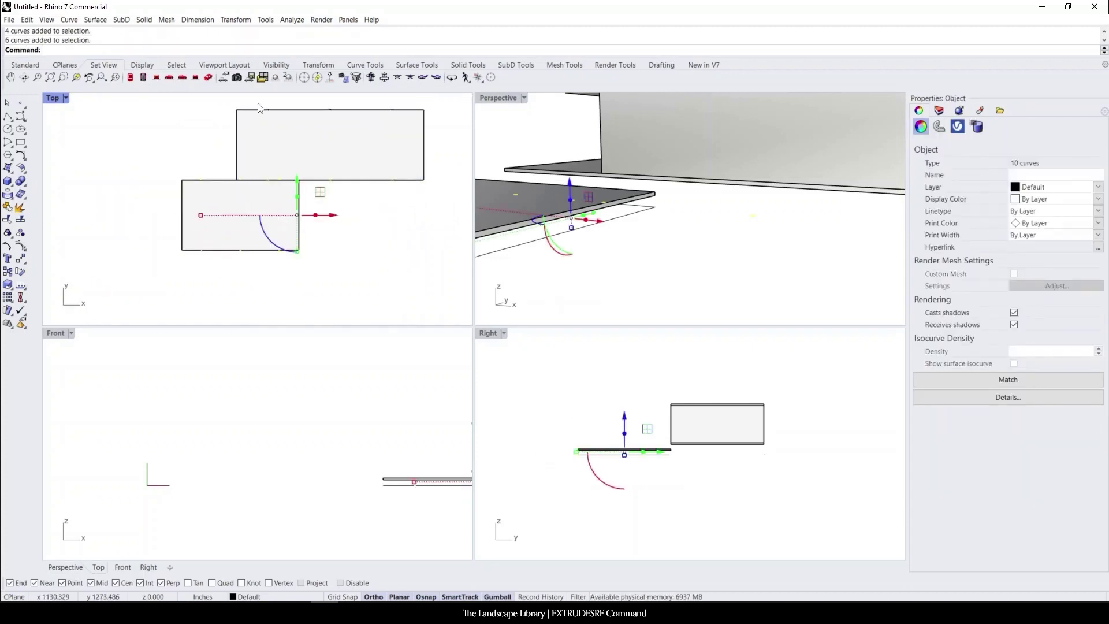
{"action": "left_click_drag", "start_coordinate": [256, 103], "coordinate": [417, 131], "text": "shift"}
{"action": "scroll", "coordinate": [423, 231], "scroll_direction": "down", "scroll_amount": 6}
{"action": "mouse_move", "coordinate": [626, 257]}
{"action": "right_mouse_down"}
{"action": "mouse_move", "coordinate": [651, 249]}
{"action": "mouse_move", "coordinate": [626, 262]}
{"action": "mouse_move", "coordinate": [632, 274]}
{"action": "right_mouse_up"}
{"action": "type", "text": "PlanarSrf"}
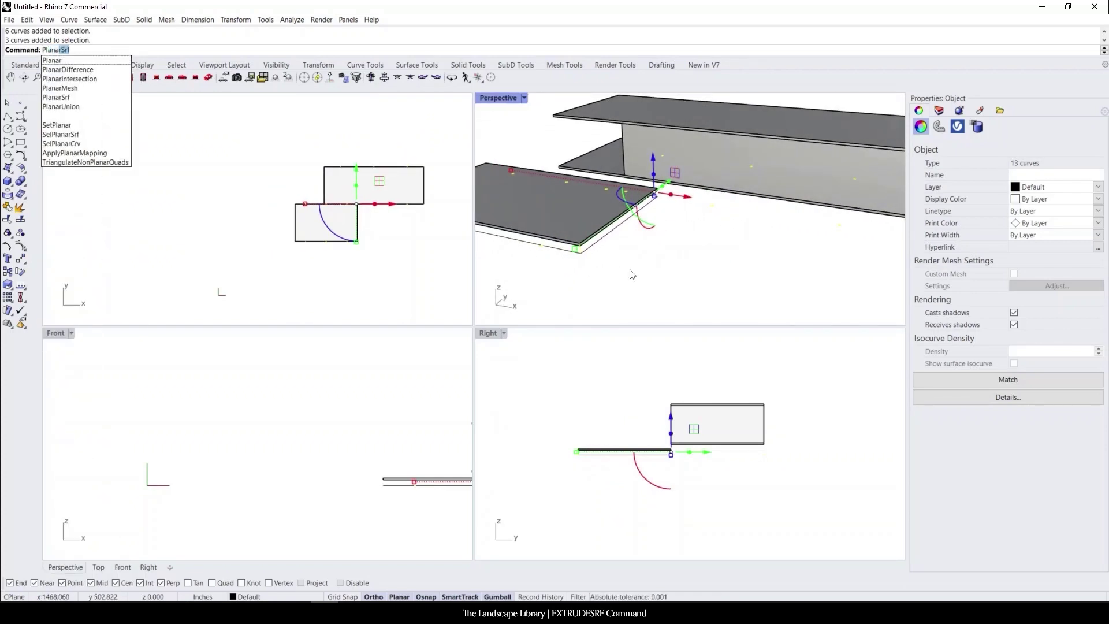
{"action": "key", "text": "Return"}
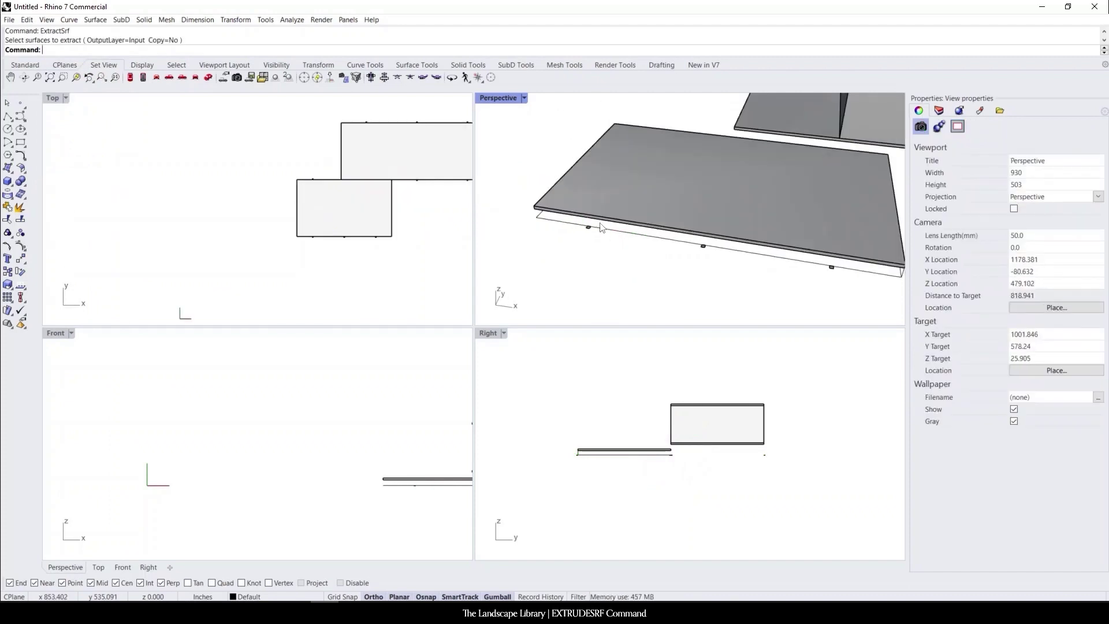
Extrude the three column surfaces along the lower platform's outer edge 24" upward to the platform slab with ExtrudeSrf.
{"action": "scroll", "coordinate": [587, 227], "scroll_direction": "up", "scroll_amount": 3}
{"action": "scroll", "coordinate": [587, 227], "scroll_direction": "up", "scroll_amount": 2}
{"action": "left_click", "coordinate": [569, 238]}
{"action": "scroll", "coordinate": [756, 268], "scroll_direction": "down", "scroll_amount": 3}
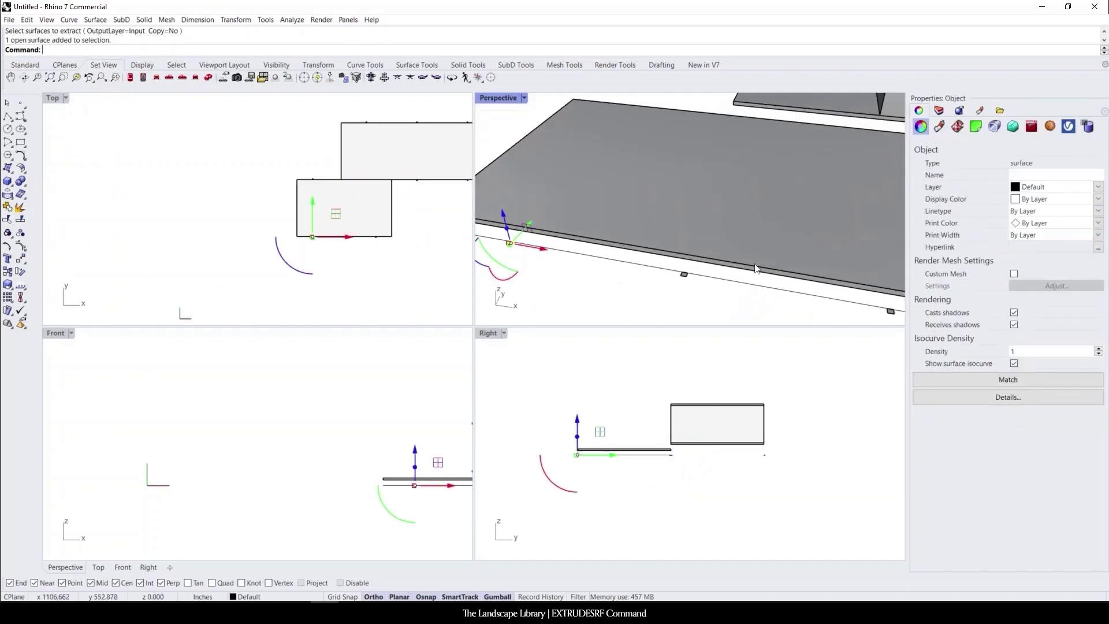
{"action": "scroll", "coordinate": [663, 275], "scroll_direction": "up", "scroll_amount": 3}
{"action": "left_click", "coordinate": [663, 271]}
{"action": "scroll", "coordinate": [676, 265], "scroll_direction": "down", "scroll_amount": 3}
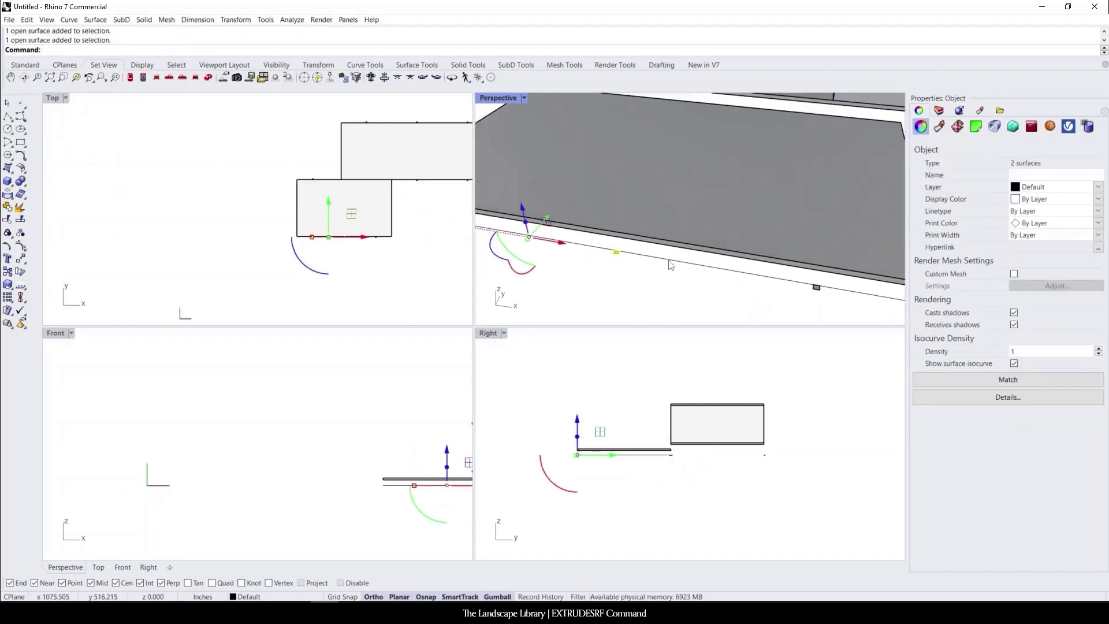
{"action": "scroll", "coordinate": [810, 306], "scroll_direction": "up", "scroll_amount": 4}
{"action": "left_click", "coordinate": [716, 304]}
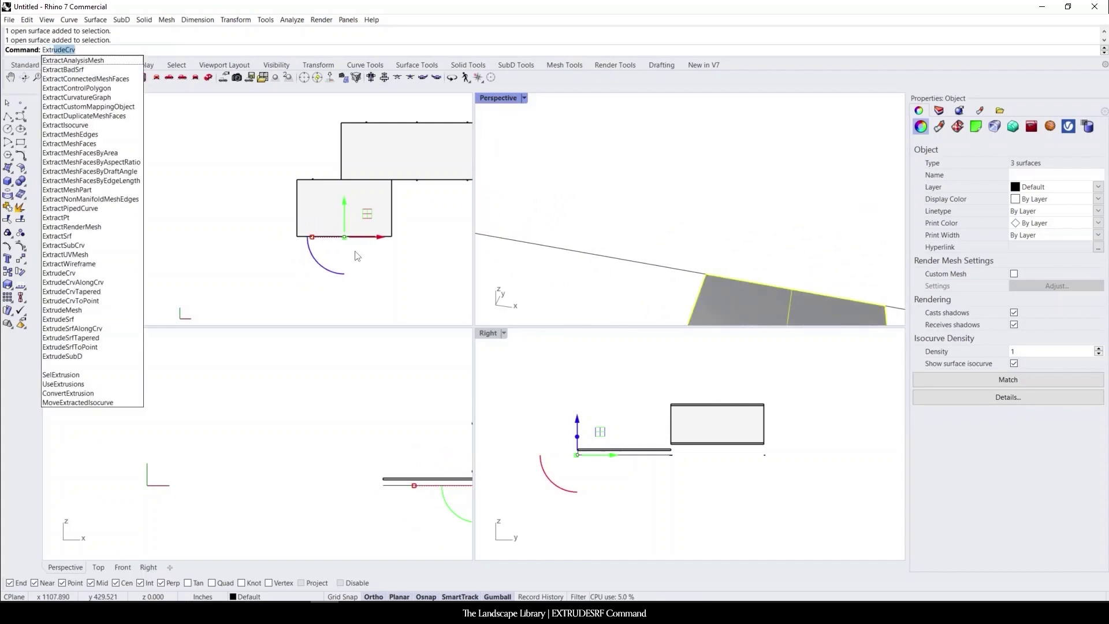
{"action": "type", "text": "ude"}
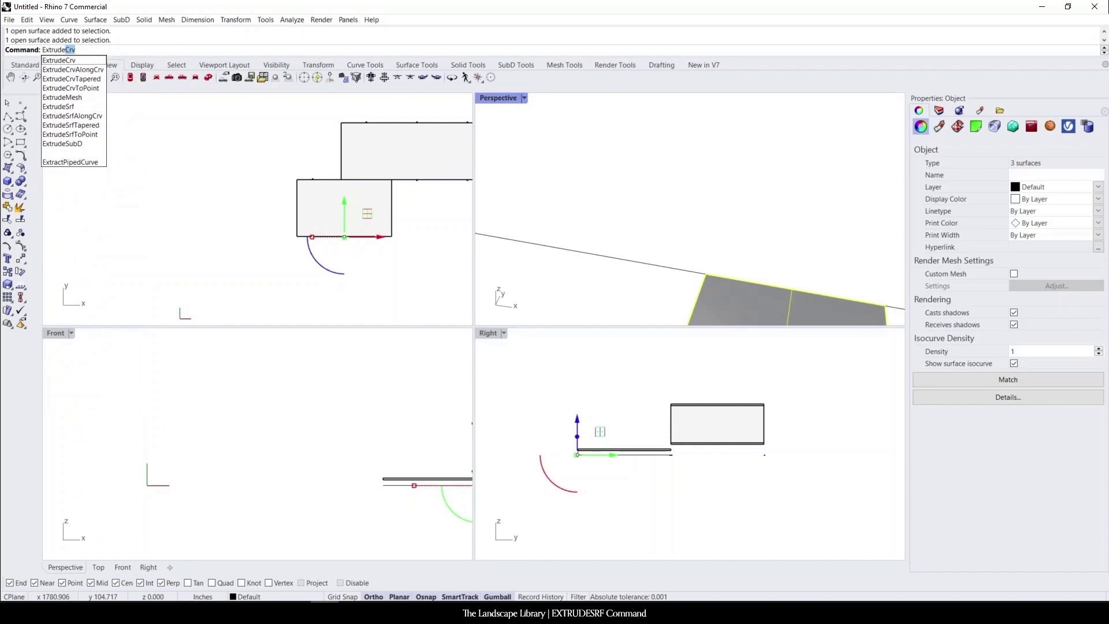
{"action": "type", "text": "Srf"}
{"action": "key", "text": "Return"}
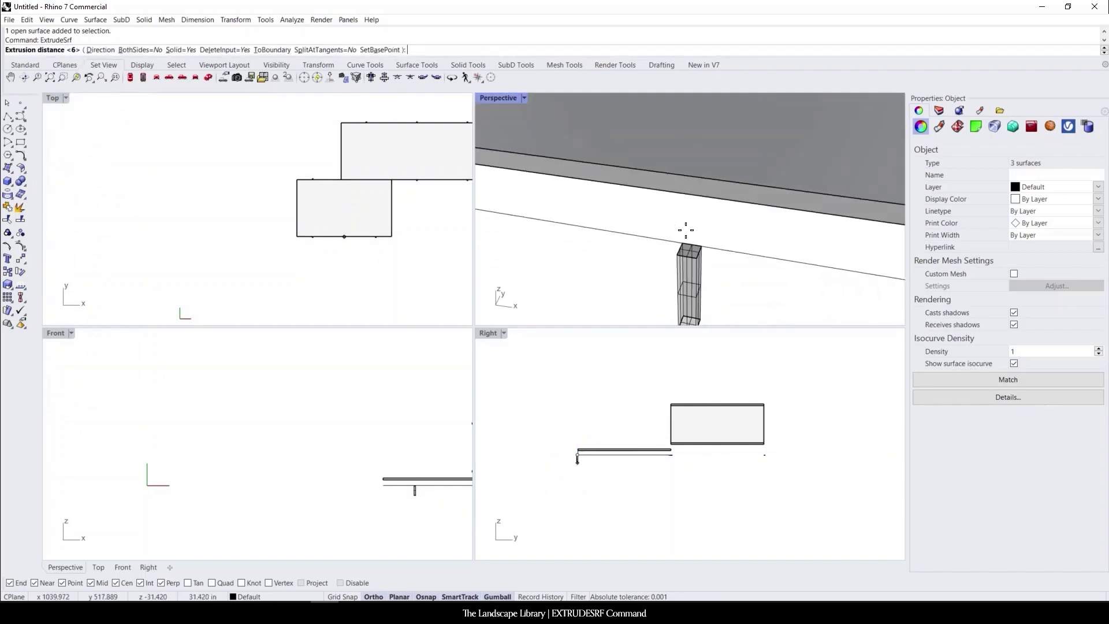
{"action": "scroll", "coordinate": [683, 228], "scroll_direction": "down", "scroll_amount": 8}
{"action": "scroll", "coordinate": [774, 231], "scroll_direction": "up", "scroll_amount": 4}
{"action": "right_click_drag", "start_coordinate": [804, 222], "coordinate": [783, 202]}
{"action": "scroll", "coordinate": [784, 202], "scroll_direction": "down", "scroll_amount": 2}
{"action": "scroll", "coordinate": [772, 179], "scroll_direction": "up", "scroll_amount": 3}
{"action": "right_click_drag", "start_coordinate": [777, 162], "coordinate": [765, 218]}
{"action": "left_click", "coordinate": [756, 205]}
Extrude the six column surfaces along the upper platform's two long edges upward as solids to the roof slab with ExtrudeSrf.
{"action": "scroll", "coordinate": [705, 217], "scroll_direction": "down", "scroll_amount": 10}
{"action": "scroll", "coordinate": [714, 186], "scroll_direction": "up", "scroll_amount": 8}
{"action": "right_click_drag", "start_coordinate": [715, 188], "coordinate": [680, 203]}
{"action": "scroll", "coordinate": [680, 203], "scroll_direction": "down", "scroll_amount": 3}
{"action": "scroll", "coordinate": [680, 203], "scroll_direction": "down", "scroll_amount": 6}
{"action": "right_click_drag", "start_coordinate": [749, 234], "coordinate": [687, 199]}
{"action": "scroll", "coordinate": [687, 200], "scroll_direction": "down", "scroll_amount": 4}
{"action": "scroll", "coordinate": [807, 226], "scroll_direction": "up", "scroll_amount": 3}
{"action": "right_click_drag", "start_coordinate": [807, 227], "coordinate": [745, 217]}
{"action": "scroll", "coordinate": [761, 224], "scroll_direction": "up", "scroll_amount": 4}
{"action": "scroll", "coordinate": [716, 214], "scroll_direction": "up", "scroll_amount": 15}
{"action": "left_click", "coordinate": [703, 213]}
{"action": "scroll", "coordinate": [609, 219], "scroll_direction": "down", "scroll_amount": 4}
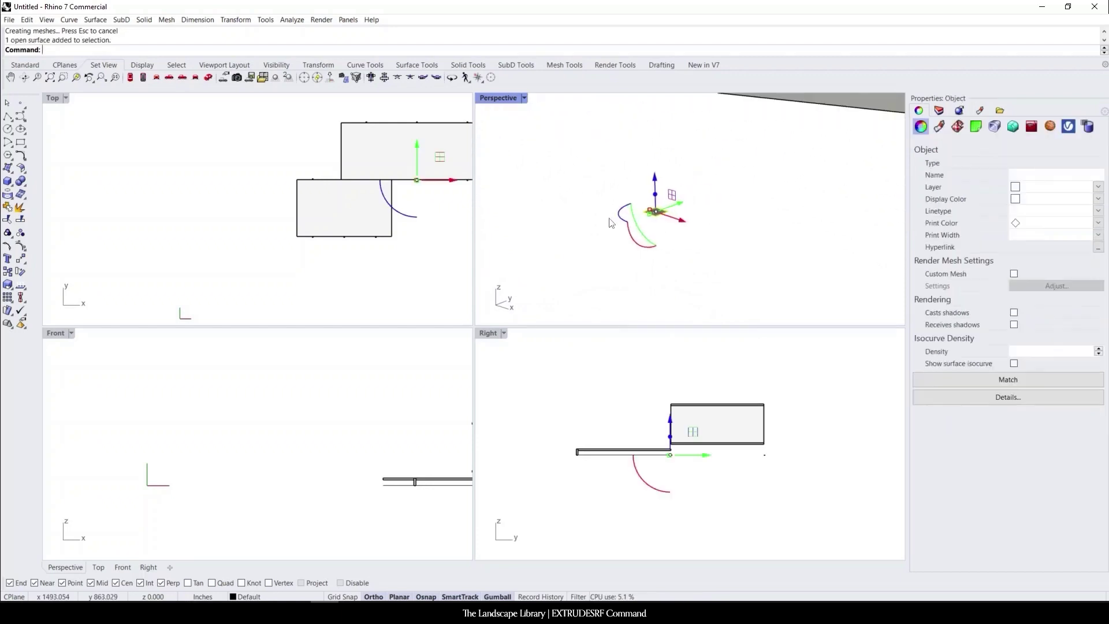
{"action": "right_click_drag", "start_coordinate": [611, 222], "coordinate": [639, 231]}
{"action": "left_click", "coordinate": [807, 310], "text": "shift"}
{"action": "scroll", "coordinate": [647, 217], "scroll_direction": "up", "scroll_amount": 10}
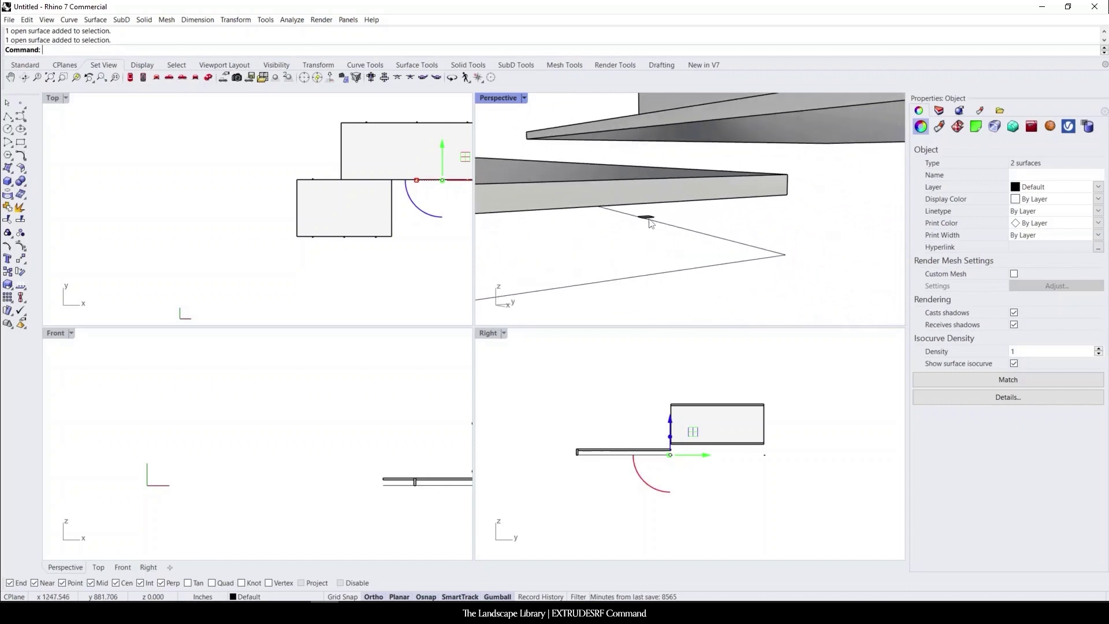
{"action": "scroll", "coordinate": [648, 246], "scroll_direction": "down", "scroll_amount": 3}
{"action": "left_click", "coordinate": [646, 251], "text": "shift"}
{"action": "scroll", "coordinate": [646, 250], "scroll_direction": "down", "scroll_amount": 5}
{"action": "right_click_drag", "start_coordinate": [647, 251], "coordinate": [596, 207]}
{"action": "scroll", "coordinate": [630, 241], "scroll_direction": "down", "scroll_amount": 5}
{"action": "scroll", "coordinate": [675, 269], "scroll_direction": "up", "scroll_amount": 8}
{"action": "scroll", "coordinate": [682, 249], "scroll_direction": "up", "scroll_amount": 4}
{"action": "left_click", "coordinate": [684, 255], "text": "shift"}
{"action": "left_click", "coordinate": [572, 214], "text": "shift"}
{"action": "scroll", "coordinate": [540, 243], "scroll_direction": "down", "scroll_amount": 8}
{"action": "scroll", "coordinate": [860, 146], "scroll_direction": "up", "scroll_amount": 8}
{"action": "left_click", "coordinate": [802, 163], "text": "shift"}
{"action": "right_click_drag", "start_coordinate": [803, 162], "coordinate": [745, 240]}
{"action": "type", "text": "ExtrudeSrf"}
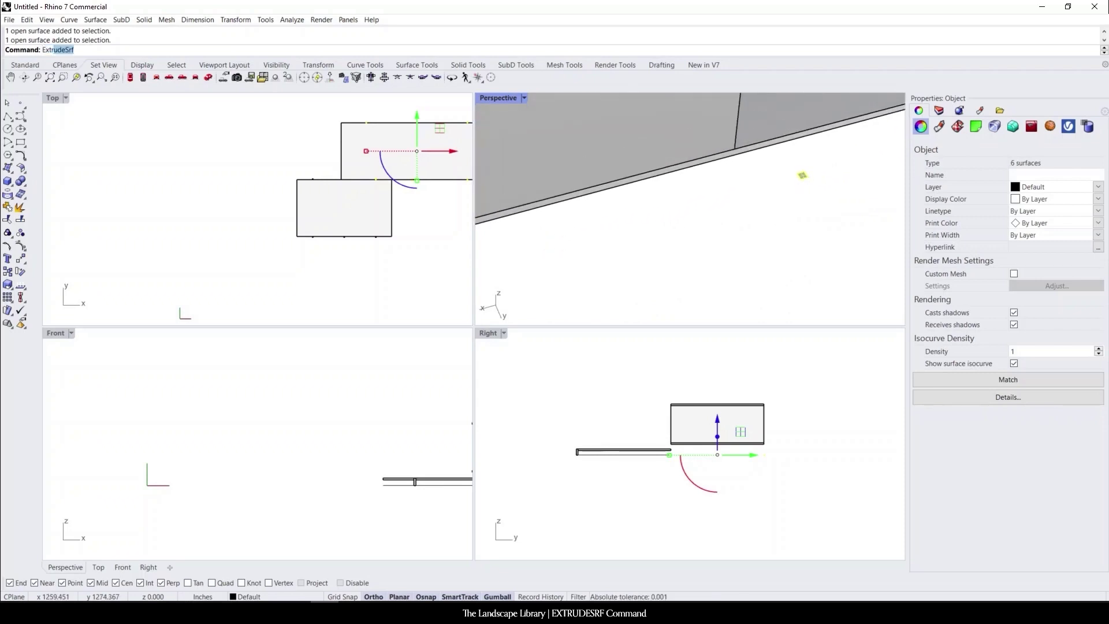
{"action": "key", "text": "Return"}
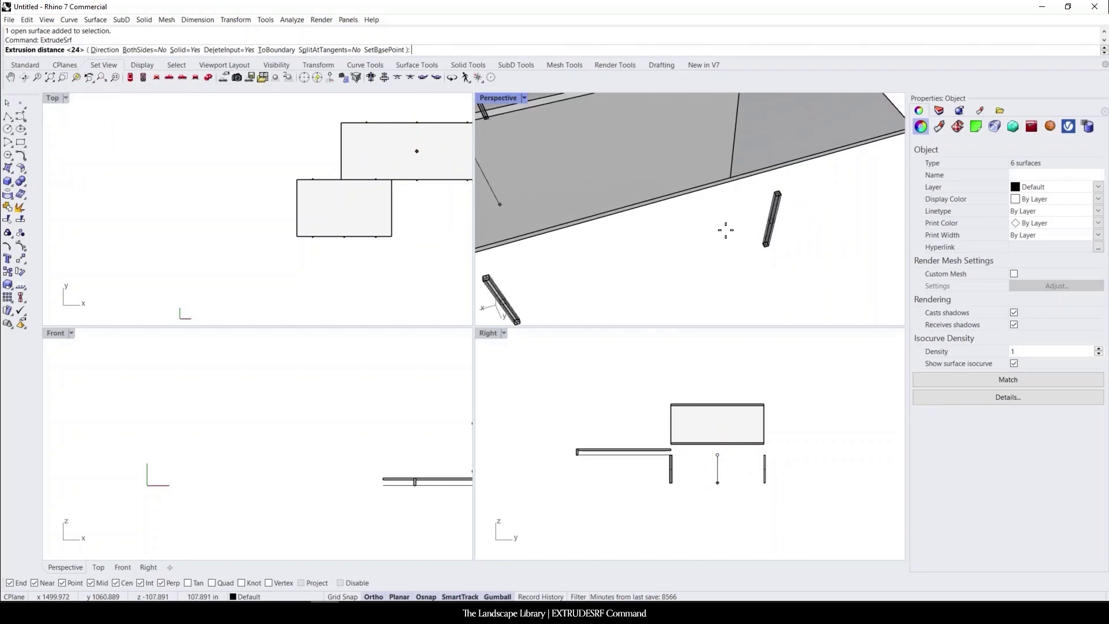
{"action": "right_click_drag", "start_coordinate": [726, 229], "coordinate": [837, 249]}
{"action": "scroll", "coordinate": [742, 250], "scroll_direction": "down", "scroll_amount": 3}
{"action": "right_click_drag", "start_coordinate": [743, 250], "coordinate": [809, 247]}
{"action": "scroll", "coordinate": [768, 166], "scroll_direction": "down", "scroll_amount": 3}
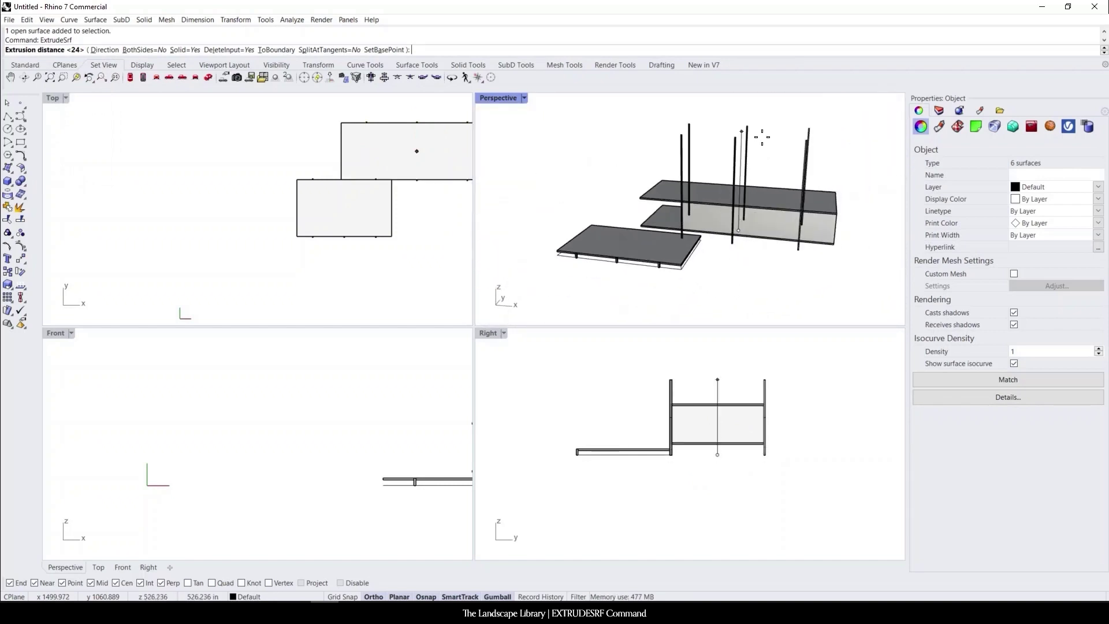
{"action": "scroll", "coordinate": [850, 233], "scroll_direction": "up", "scroll_amount": 3}
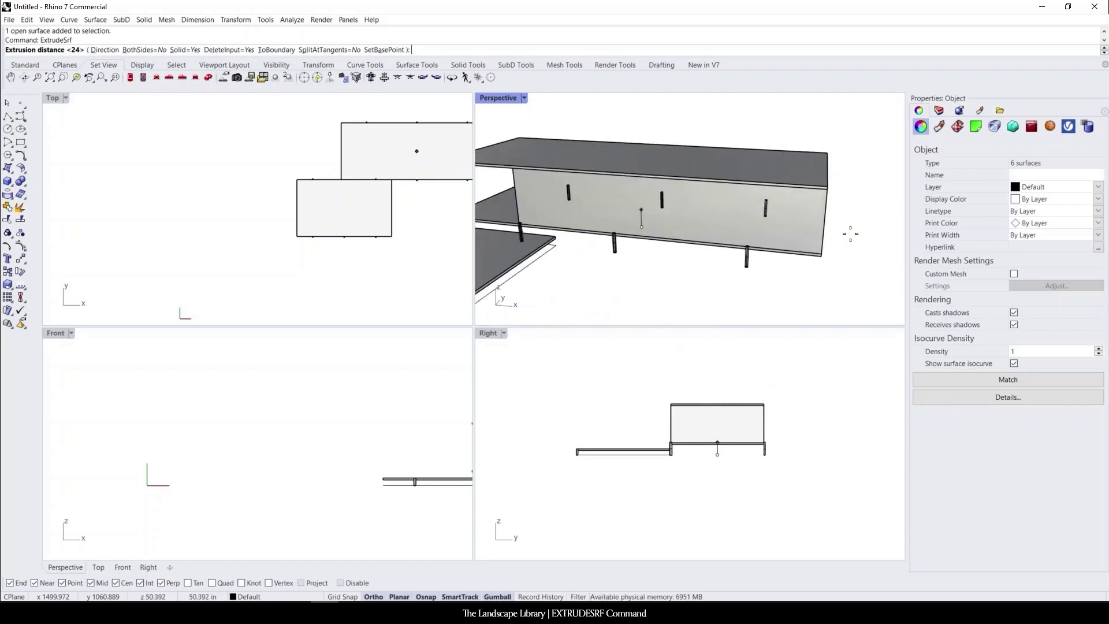
{"action": "left_click", "coordinate": [812, 184]}
Copy the roof slab from its lower corner to its upper corner to stack a second slab on the roof.
{"action": "scroll", "coordinate": [809, 193], "scroll_direction": "down", "scroll_amount": 3}
{"action": "right_click_drag", "start_coordinate": [808, 192], "coordinate": [649, 164]}
{"action": "scroll", "coordinate": [604, 176], "scroll_direction": "up", "scroll_amount": 4}
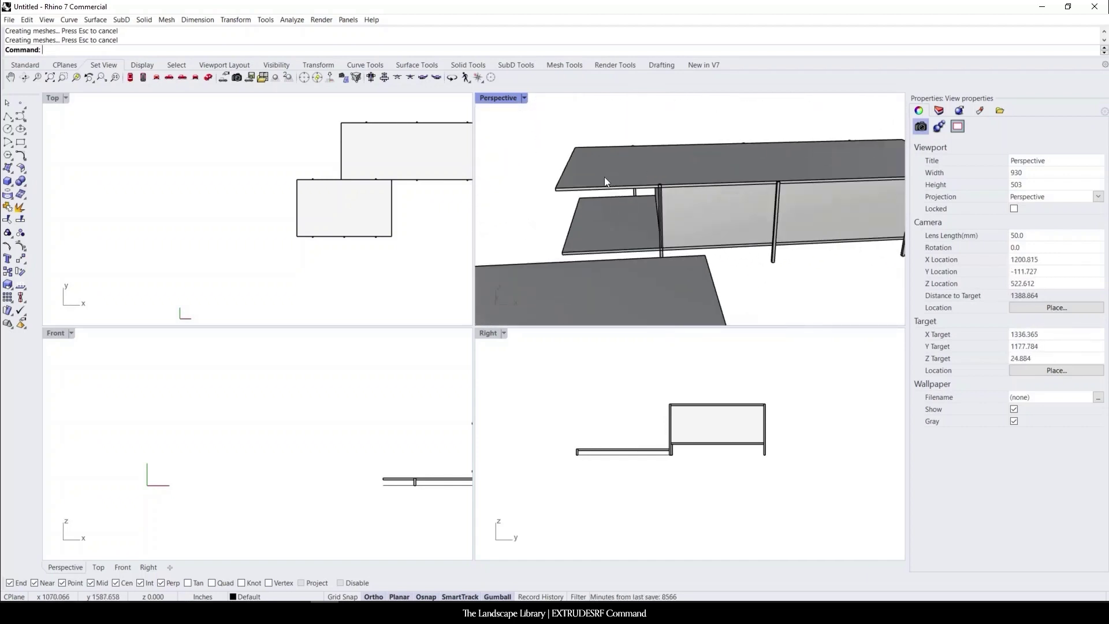
{"action": "left_click", "coordinate": [552, 192]}
{"action": "type", "text": "opy"}
{"action": "key", "text": "Return"}
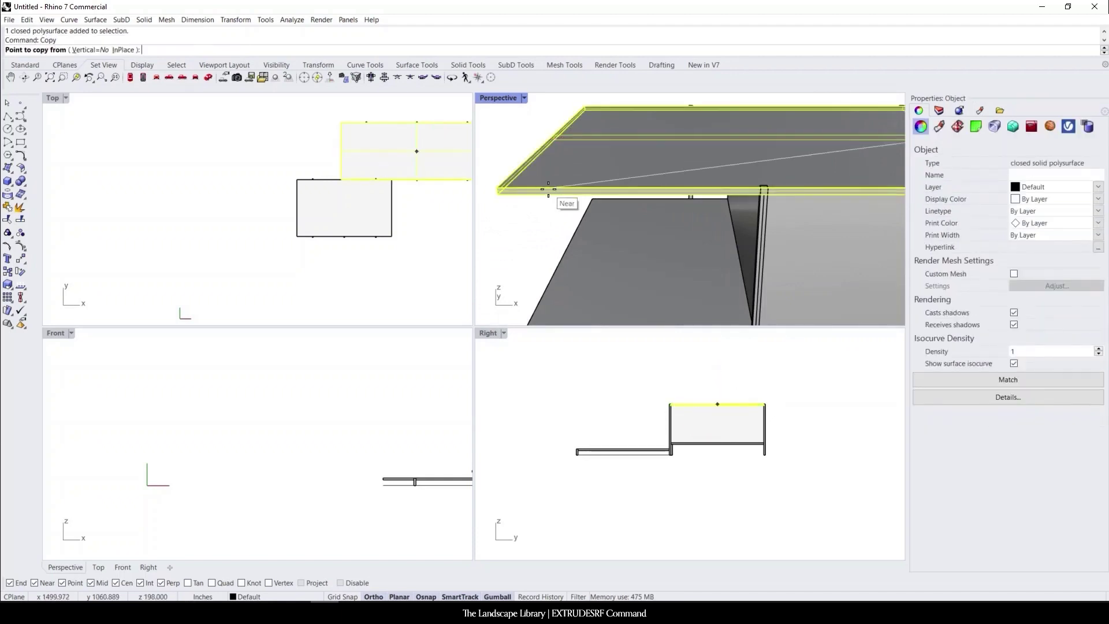
{"action": "left_click", "coordinate": [495, 192]}
{"action": "left_click", "coordinate": [495, 187]}
{"action": "key", "text": "Escape"}
Scale the copied upper roof slab slightly inward about its centre point, using the midpoint of its end edge as the reference.
{"action": "left_click", "coordinate": [518, 183]}
{"action": "right_click_drag", "start_coordinate": [403, 136], "coordinate": [347, 156]}
{"action": "scroll", "coordinate": [347, 156], "scroll_direction": "up", "scroll_amount": 2}
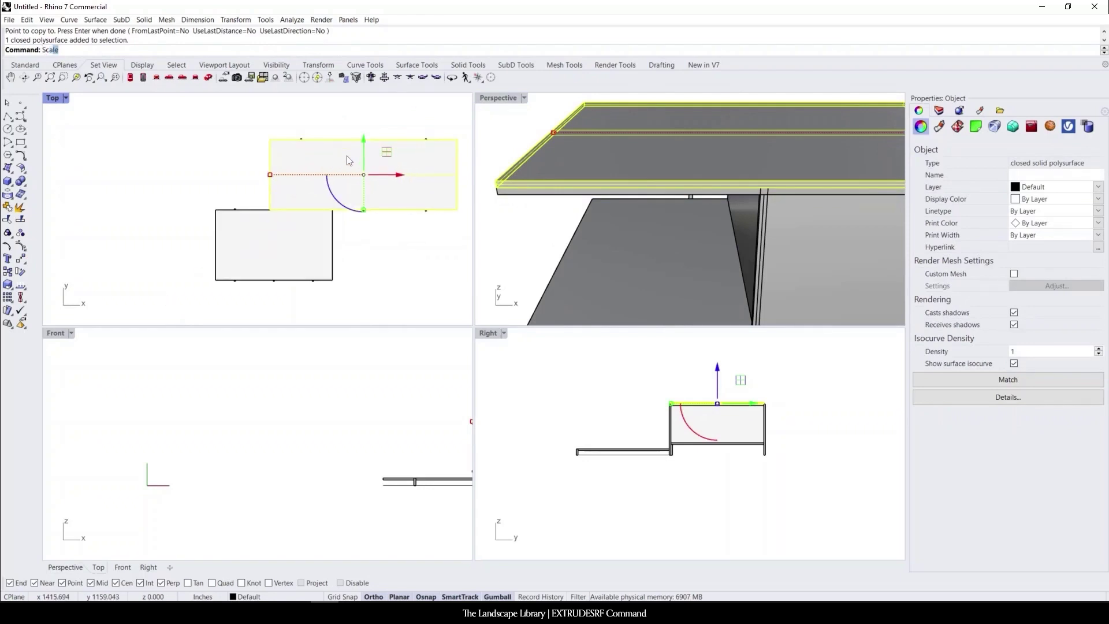
{"action": "type", "text": "Sc"}
{"action": "key", "text": "Return"}
{"action": "scroll", "coordinate": [348, 158], "scroll_direction": "up", "scroll_amount": 2}
{"action": "scroll", "coordinate": [343, 168], "scroll_direction": "down", "scroll_amount": 1}
{"action": "scroll", "coordinate": [316, 185], "scroll_direction": "up", "scroll_amount": 2}
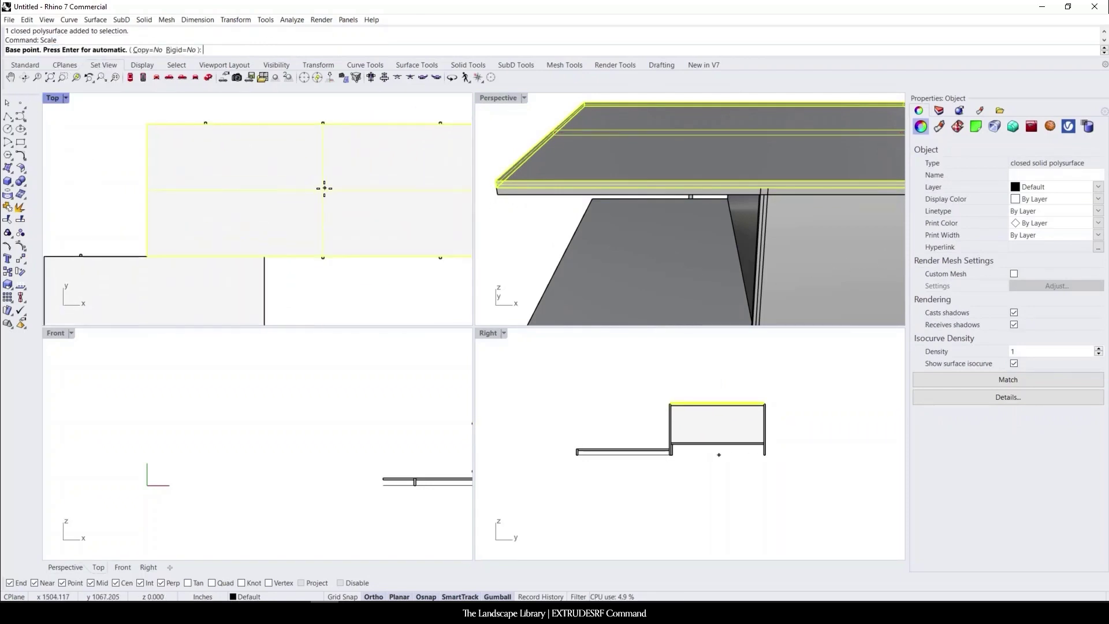
{"action": "scroll", "coordinate": [321, 248], "scroll_direction": "up", "scroll_amount": 3}
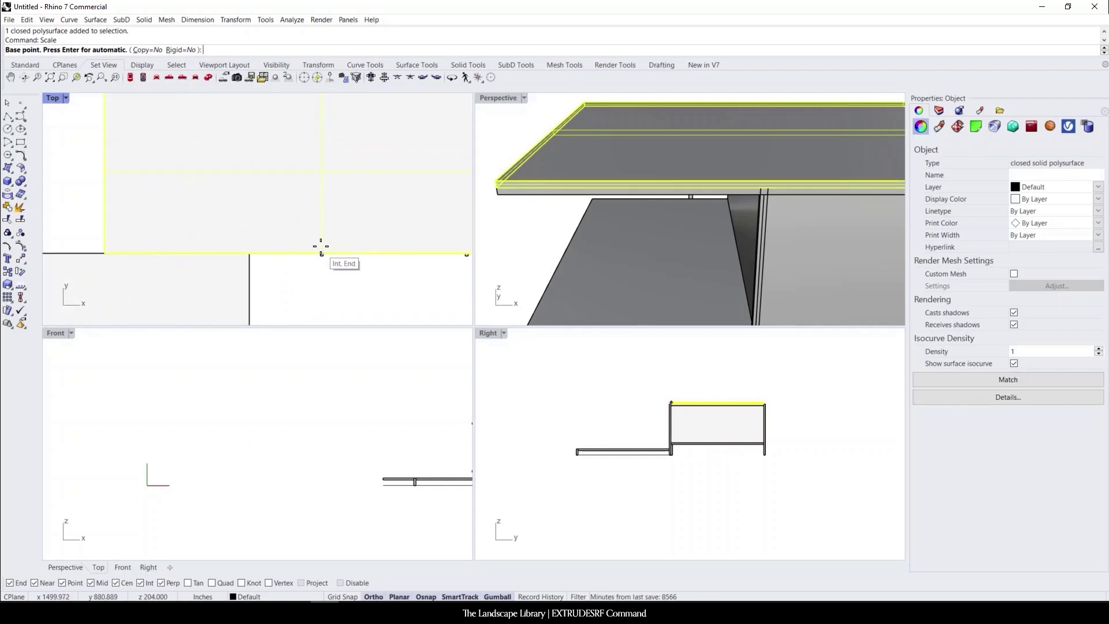
{"action": "left_click", "coordinate": [322, 253]}
{"action": "scroll", "coordinate": [321, 197], "scroll_direction": "down", "scroll_amount": 3}
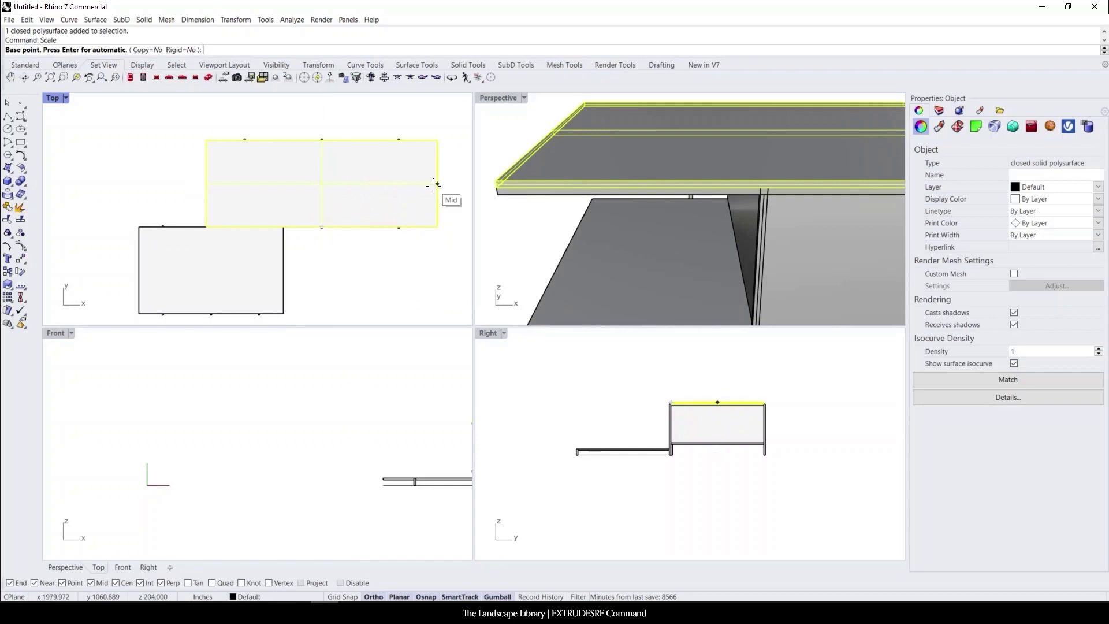
{"action": "left_click", "coordinate": [325, 184]}
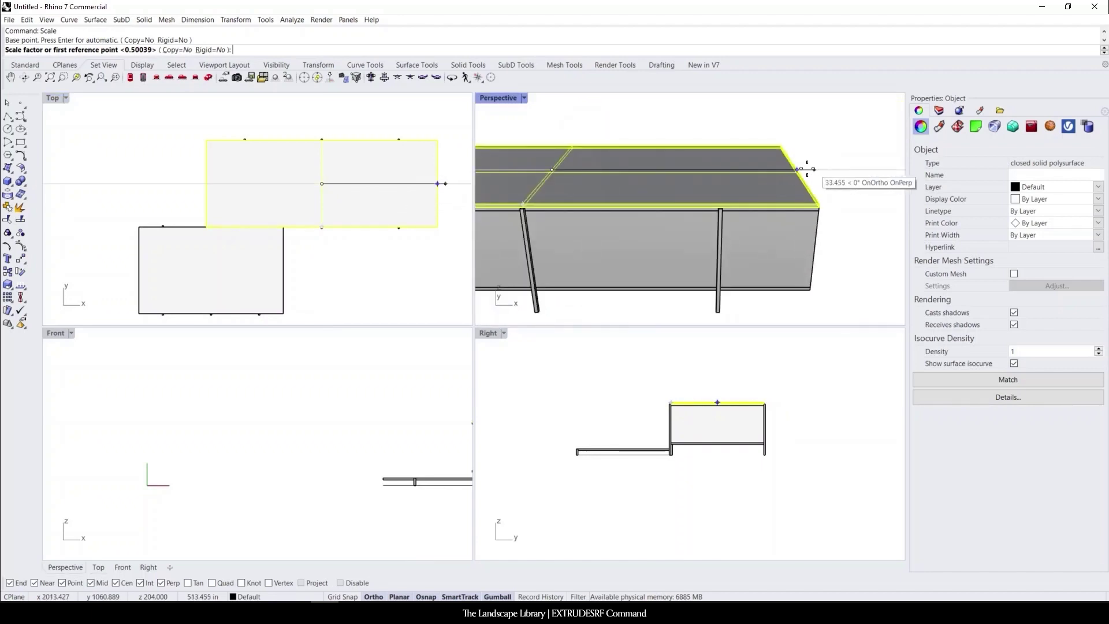
{"action": "left_click", "coordinate": [796, 168]}
{"action": "scroll", "coordinate": [796, 170], "scroll_direction": "up", "scroll_amount": 3}
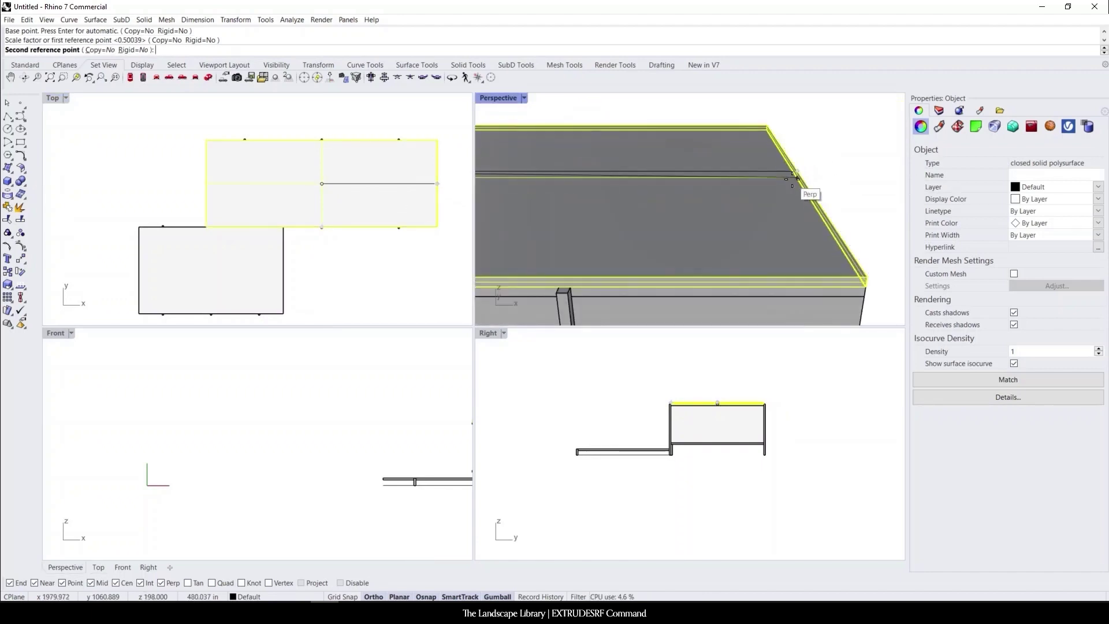
{"action": "left_click", "coordinate": [793, 190]}
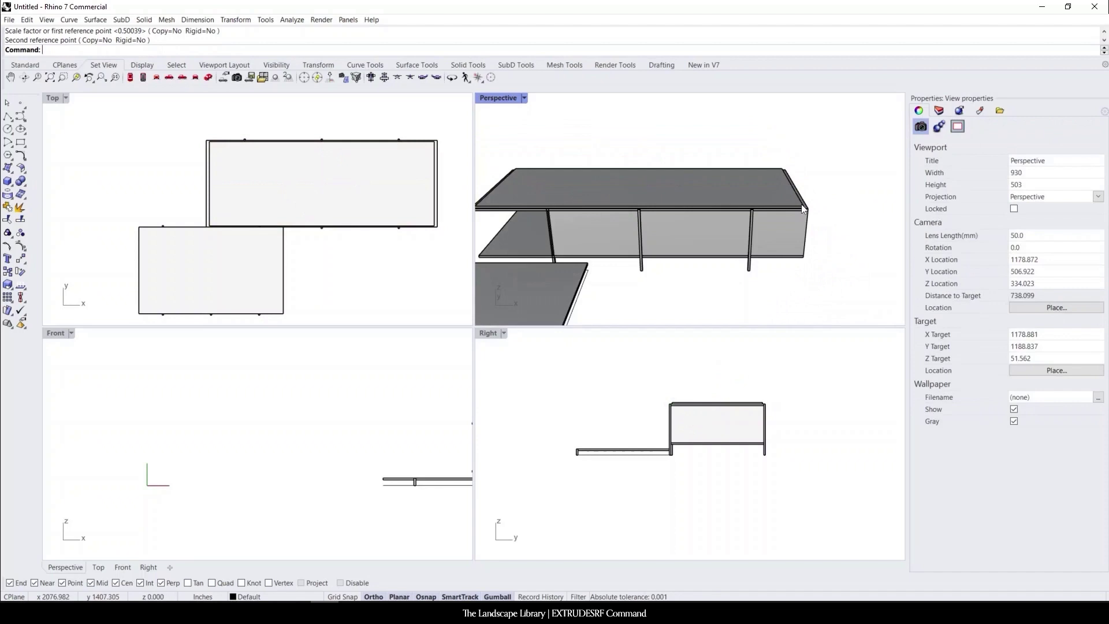
Start a stair profile polyline in the Right view from the lower platform's outer column, with a 1' tread and a 6" riser.
{"action": "mouse_move", "coordinate": [793, 189]}
{"action": "right_mouse_down"}
{"action": "mouse_move", "coordinate": [823, 193]}
{"action": "mouse_move", "coordinate": [841, 171]}
{"action": "mouse_move", "coordinate": [825, 192]}
{"action": "mouse_move", "coordinate": [650, 209]}
{"action": "mouse_move", "coordinate": [602, 227]}
{"action": "mouse_move", "coordinate": [676, 197]}
{"action": "mouse_move", "coordinate": [788, 187]}
{"action": "right_mouse_up"}
{"action": "scroll", "coordinate": [841, 172], "scroll_direction": "down", "scroll_amount": 4}
{"action": "scroll", "coordinate": [641, 211], "scroll_direction": "up", "scroll_amount": 6}
{"action": "right_click_drag", "start_coordinate": [653, 250], "coordinate": [629, 250]}
{"action": "scroll", "coordinate": [644, 254], "scroll_direction": "up", "scroll_amount": 2}
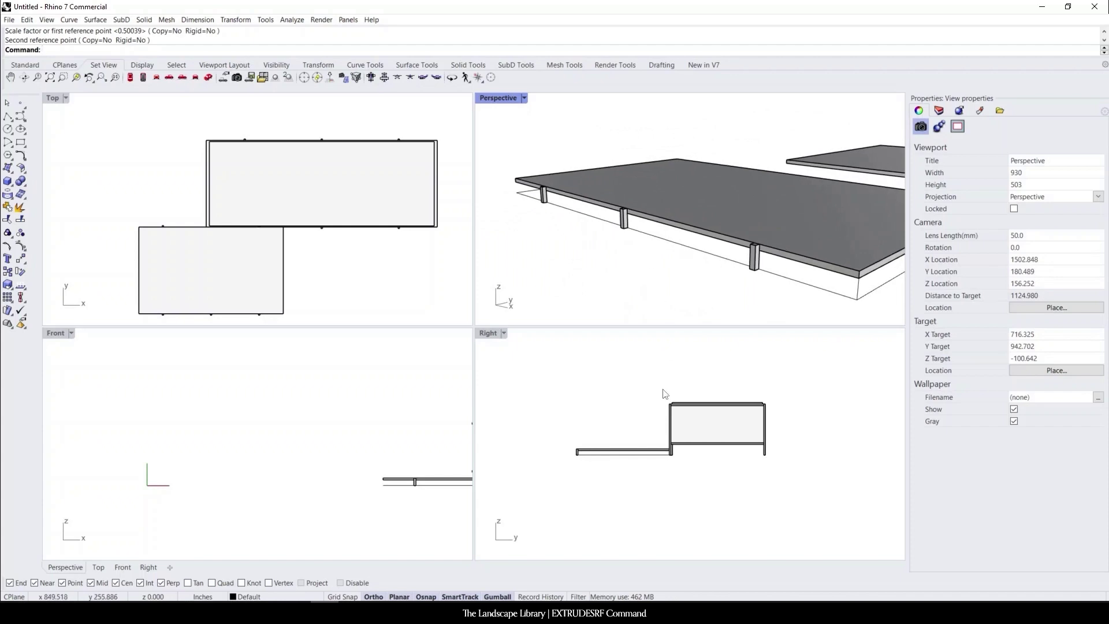
{"action": "scroll", "coordinate": [664, 394], "scroll_direction": "up", "scroll_amount": 4}
{"action": "scroll", "coordinate": [635, 393], "scroll_direction": "down", "scroll_amount": 3}
{"action": "scroll", "coordinate": [608, 390], "scroll_direction": "up", "scroll_amount": 3}
{"action": "scroll", "coordinate": [745, 449], "scroll_direction": "down", "scroll_amount": 2}
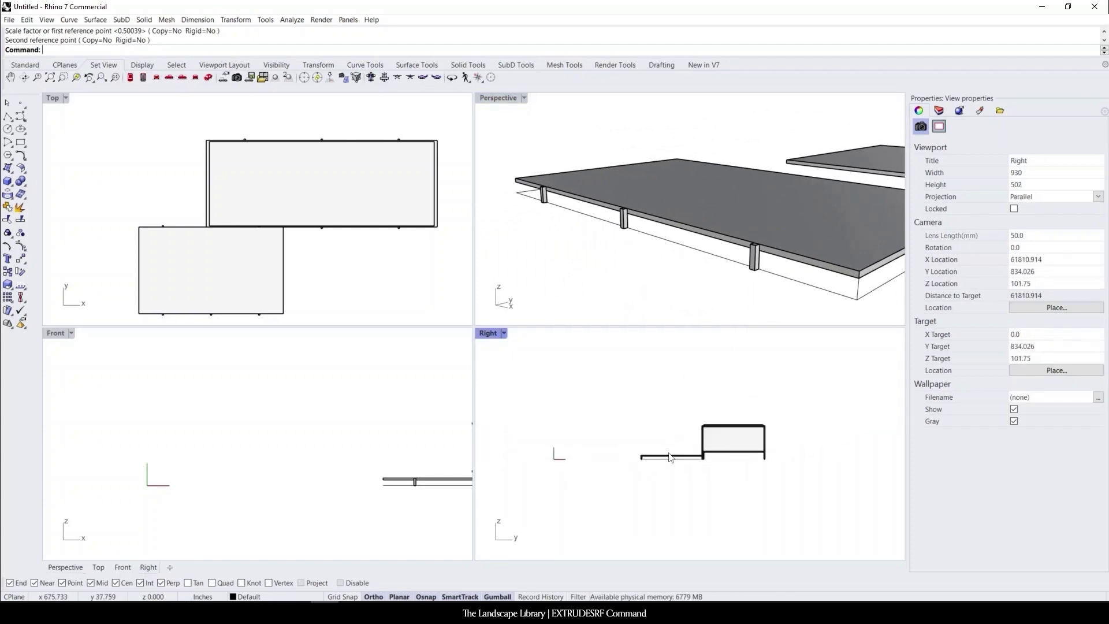
{"action": "scroll", "coordinate": [533, 454], "scroll_direction": "up", "scroll_amount": 4}
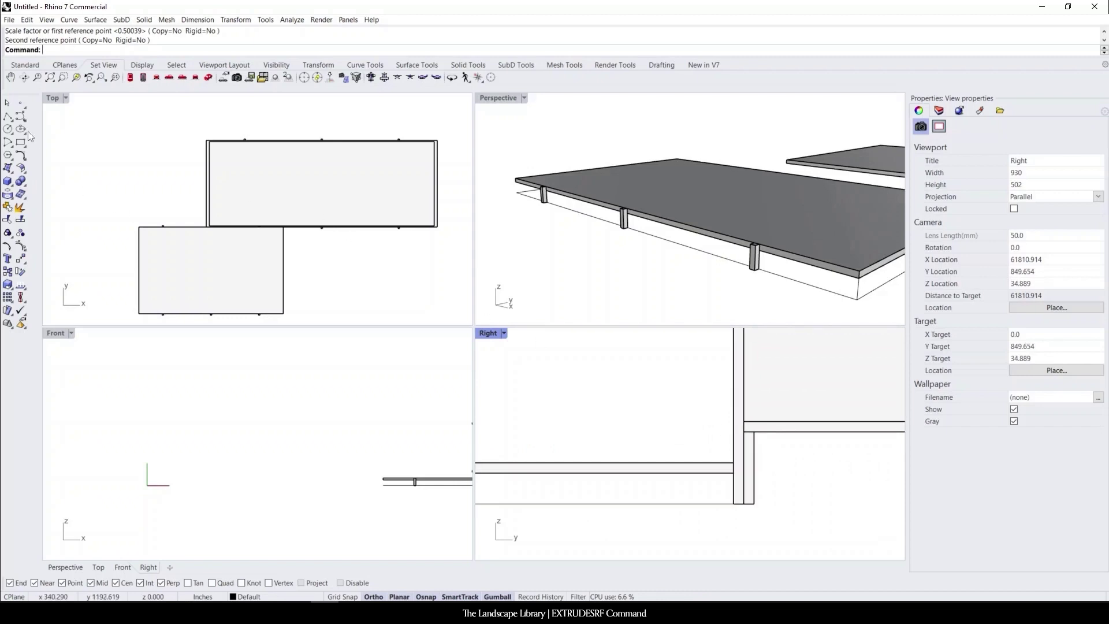
{"action": "left_click", "coordinate": [7, 118]}
{"action": "scroll", "coordinate": [782, 445], "scroll_direction": "up", "scroll_amount": 3}
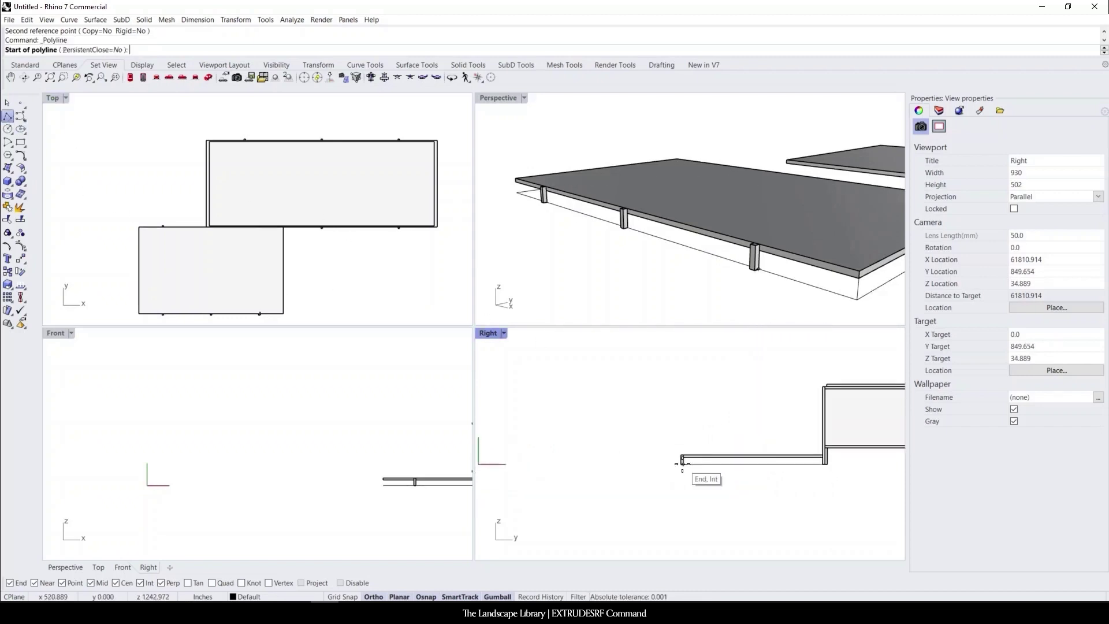
{"action": "scroll", "coordinate": [690, 470], "scroll_direction": "up", "scroll_amount": 2}
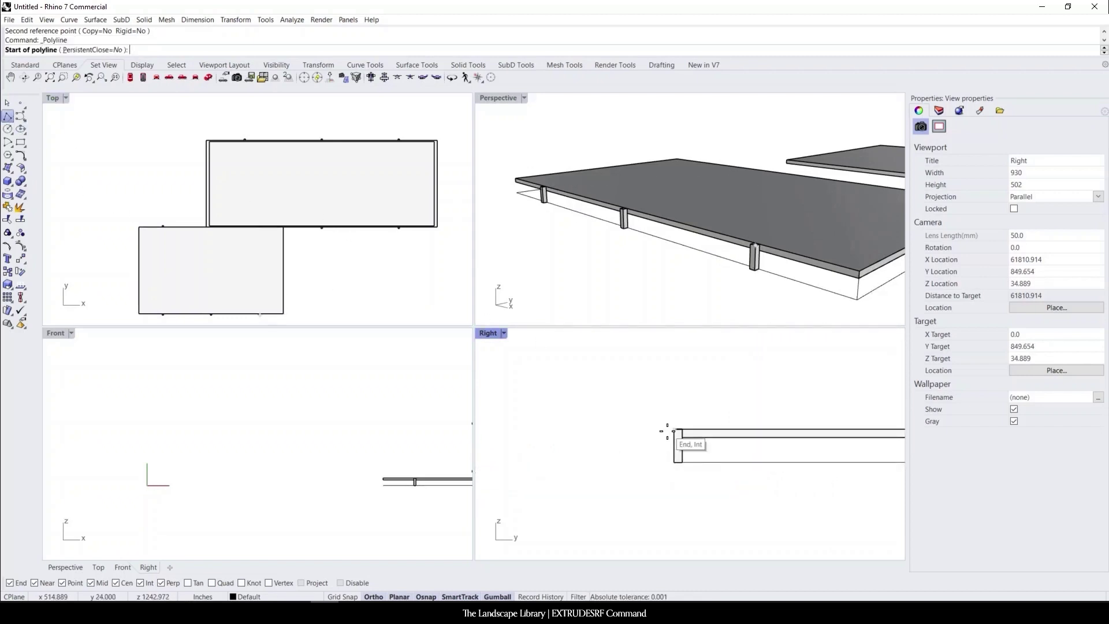
{"action": "scroll", "coordinate": [668, 429], "scroll_direction": "up", "scroll_amount": 2}
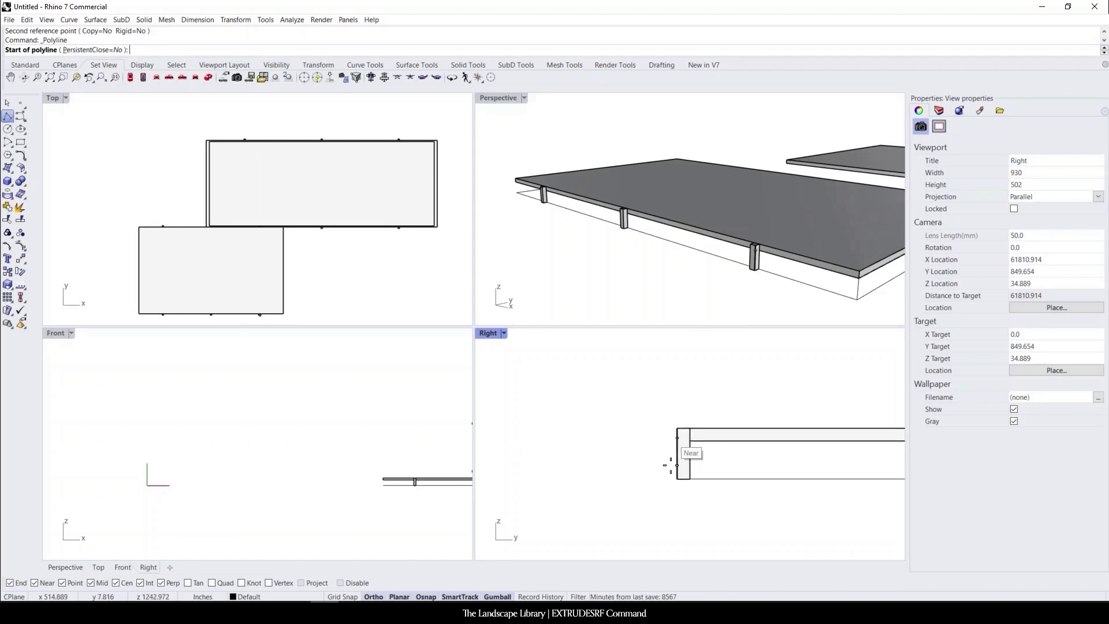
{"action": "scroll", "coordinate": [674, 430], "scroll_direction": "up", "scroll_amount": 1}
{"action": "left_click", "coordinate": [675, 433]}
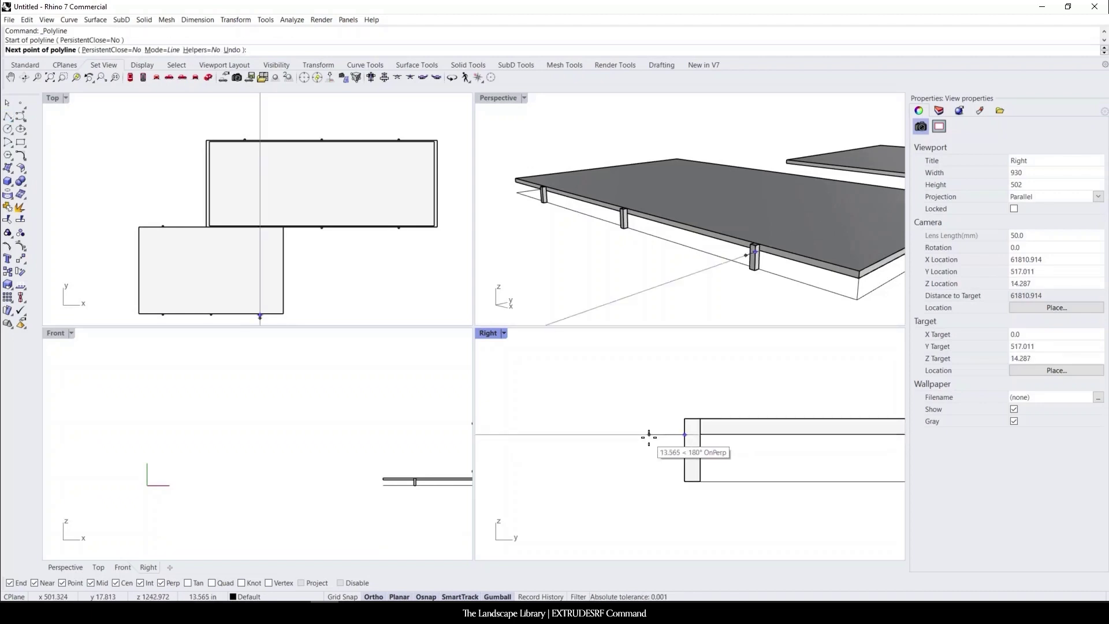
{"action": "type", "text": "1'"}
{"action": "key", "text": "Return"}
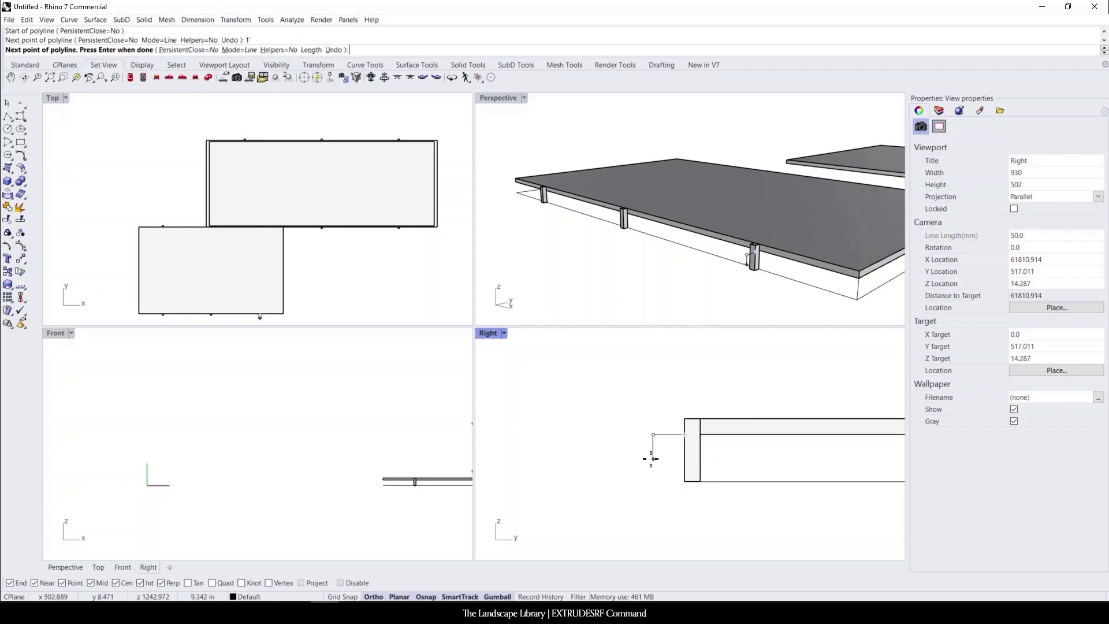
{"action": "type", "text": "6\""}
{"action": "key", "text": "Return"}
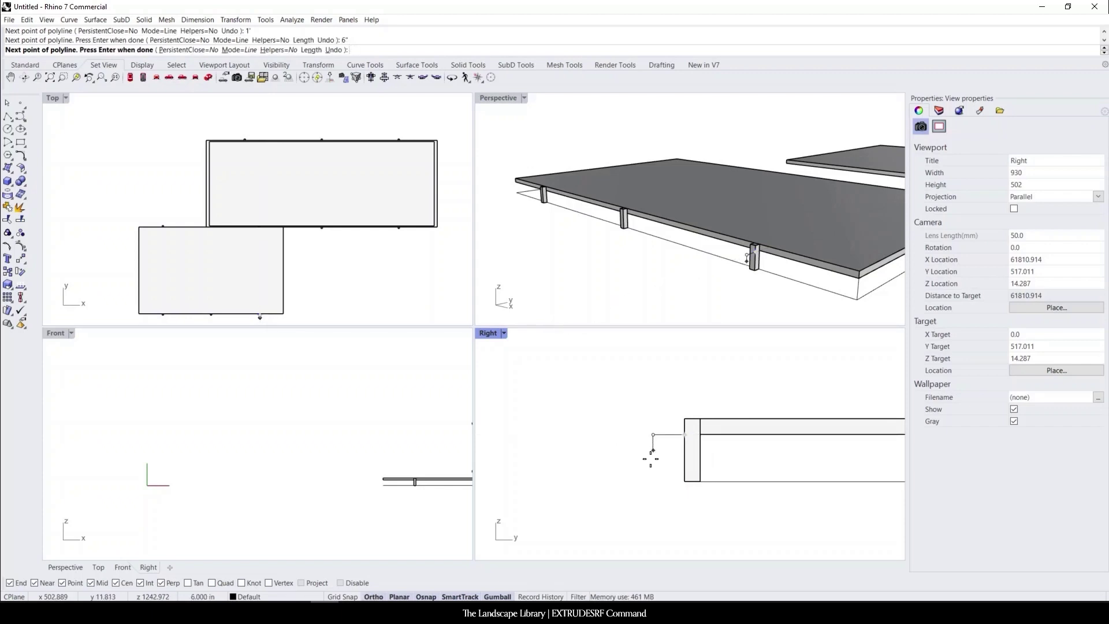
Continue the stair profile outward with two more 1' treads and 6" risers down to ground level and finish the polyline.
{"action": "left_click", "coordinate": [650, 459]}
{"action": "type", "text": "1'"}
{"action": "key", "text": "Return"}
{"action": "left_click", "coordinate": [604, 453]}
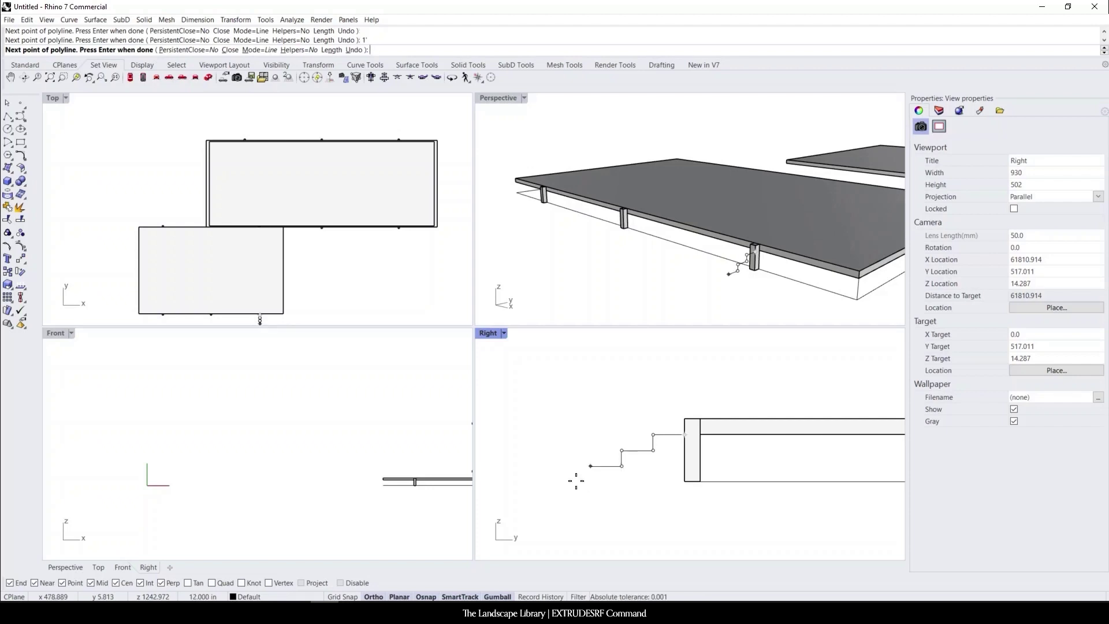
{"action": "type", "text": "6\""}
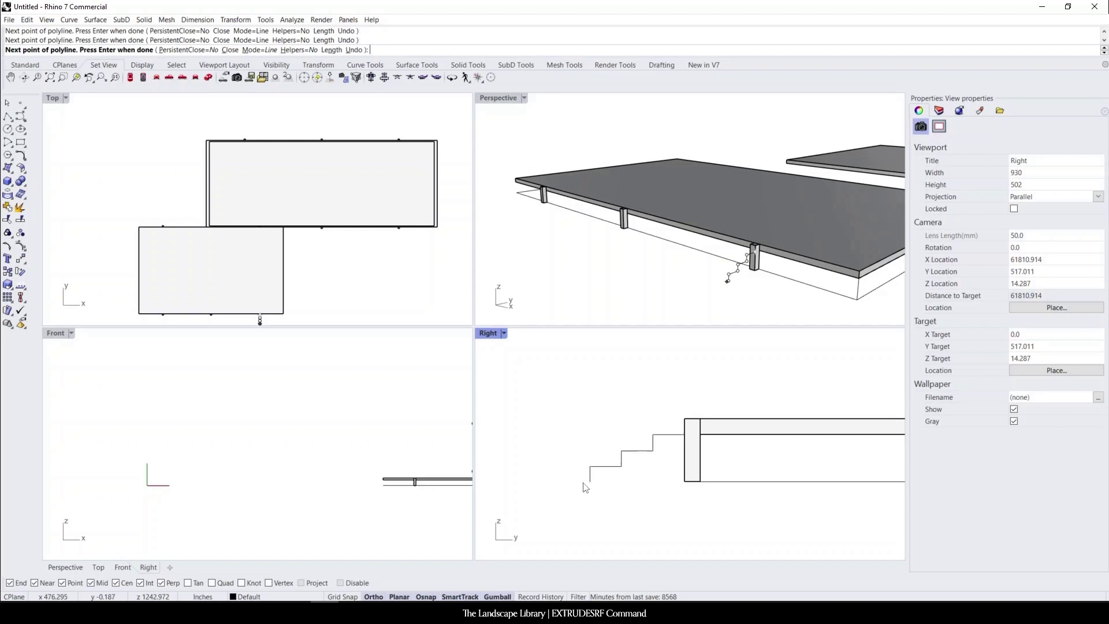
{"action": "key", "text": "Return"}
Extrude the stair profile with ExtrudeCrv along the lower platform's outer edge to the neighbouring column.
{"action": "left_click_drag", "start_coordinate": [671, 411], "coordinate": [629, 480]}
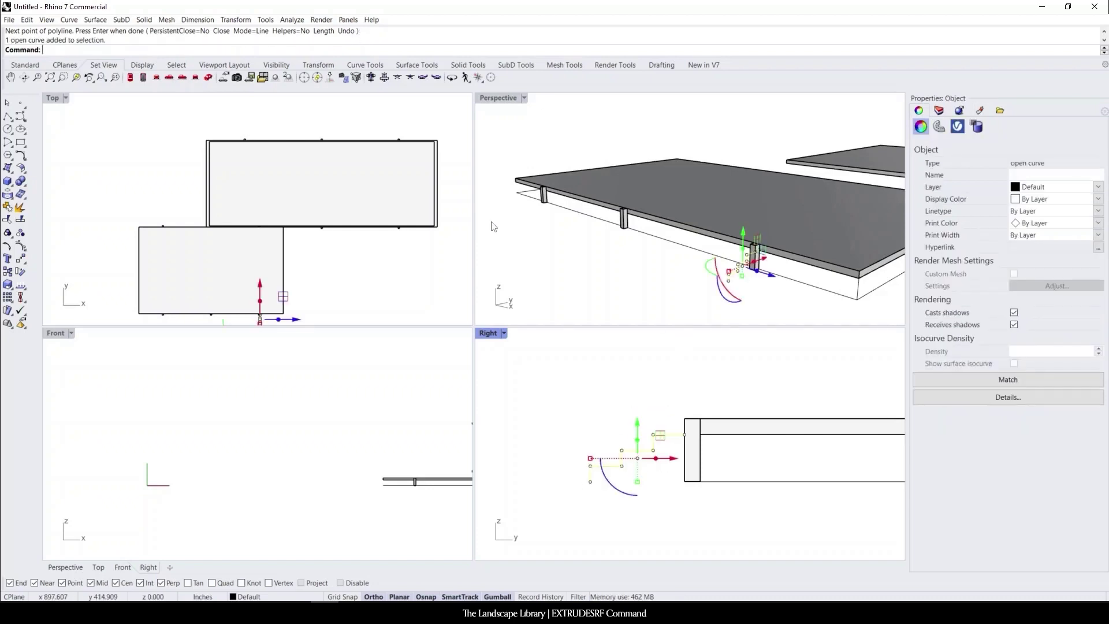
{"action": "key", "text": "Escape"}
{"action": "left_click", "coordinate": [589, 473]}
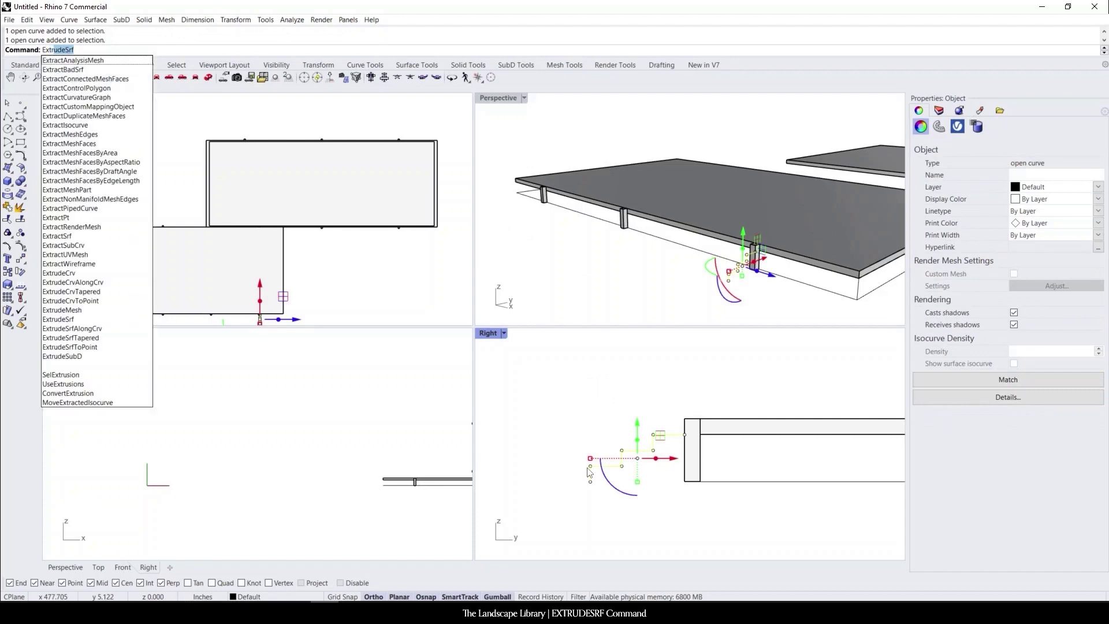
{"action": "type", "text": "udeCrv"}
{"action": "key", "text": "Return"}
{"action": "right_click_drag", "start_coordinate": [668, 262], "coordinate": [722, 288]}
{"action": "scroll", "coordinate": [806, 298], "scroll_direction": "down", "scroll_amount": 3}
{"action": "scroll", "coordinate": [801, 298], "scroll_direction": "up", "scroll_amount": 6}
{"action": "left_click", "coordinate": [784, 269]}
{"action": "scroll", "coordinate": [740, 261], "scroll_direction": "down", "scroll_amount": 10}
{"action": "key", "text": "Escape"}
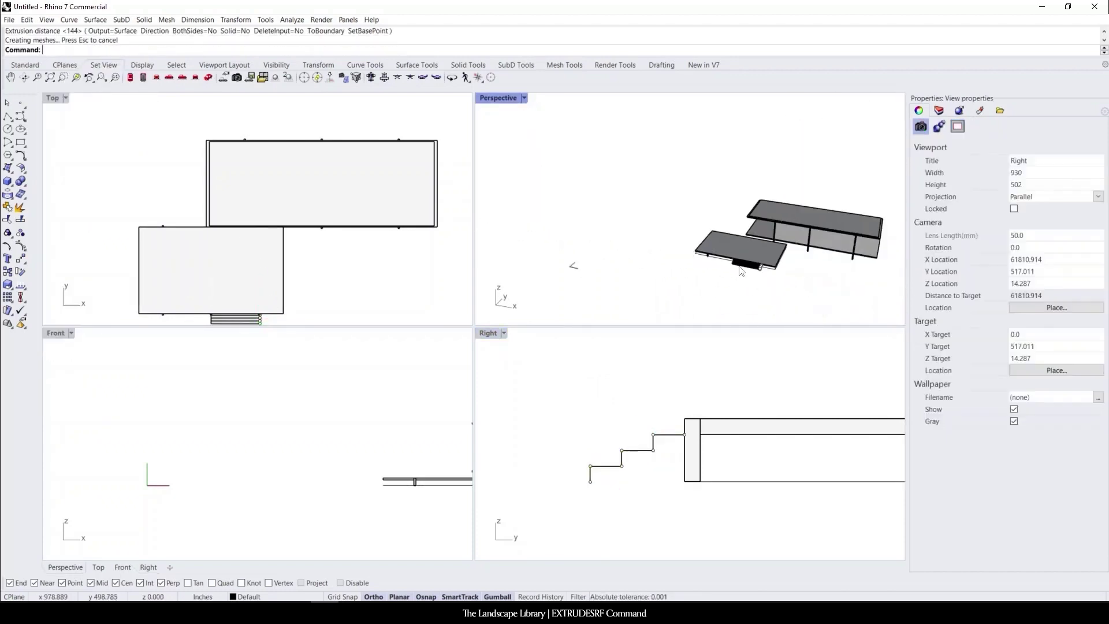
Copy the stair extrusion from the lower platform's slab up to the upper platform's edge as a second flight.
{"action": "scroll", "coordinate": [744, 272], "scroll_direction": "up", "scroll_amount": 4}
{"action": "left_click", "coordinate": [758, 272]}
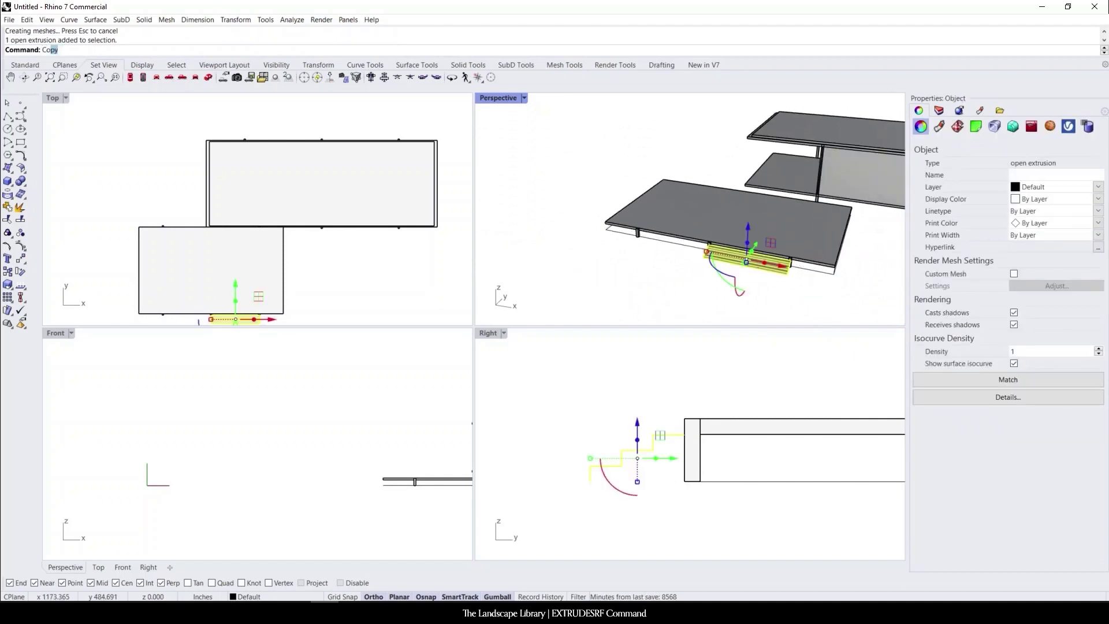
{"action": "type", "text": "Copy"}
{"action": "key", "text": "Return"}
{"action": "scroll", "coordinate": [760, 275], "scroll_direction": "up", "scroll_amount": 4}
{"action": "scroll", "coordinate": [744, 269], "scroll_direction": "down", "scroll_amount": 2}
{"action": "scroll", "coordinate": [652, 255], "scroll_direction": "up", "scroll_amount": 3}
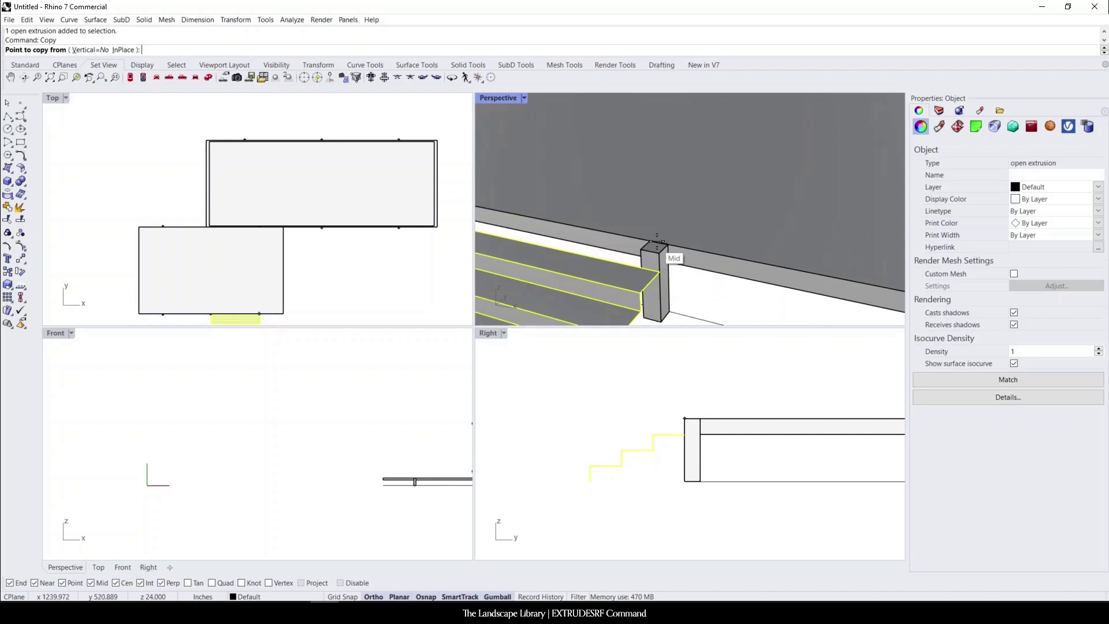
{"action": "scroll", "coordinate": [661, 248], "scroll_direction": "down", "scroll_amount": 3}
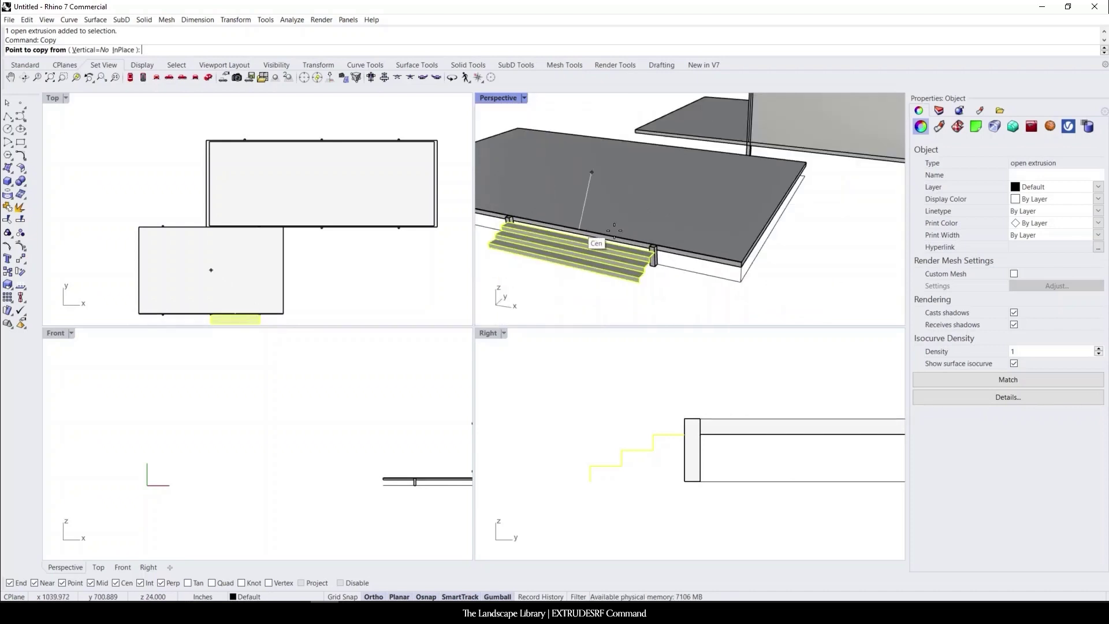
{"action": "left_click", "coordinate": [589, 228]}
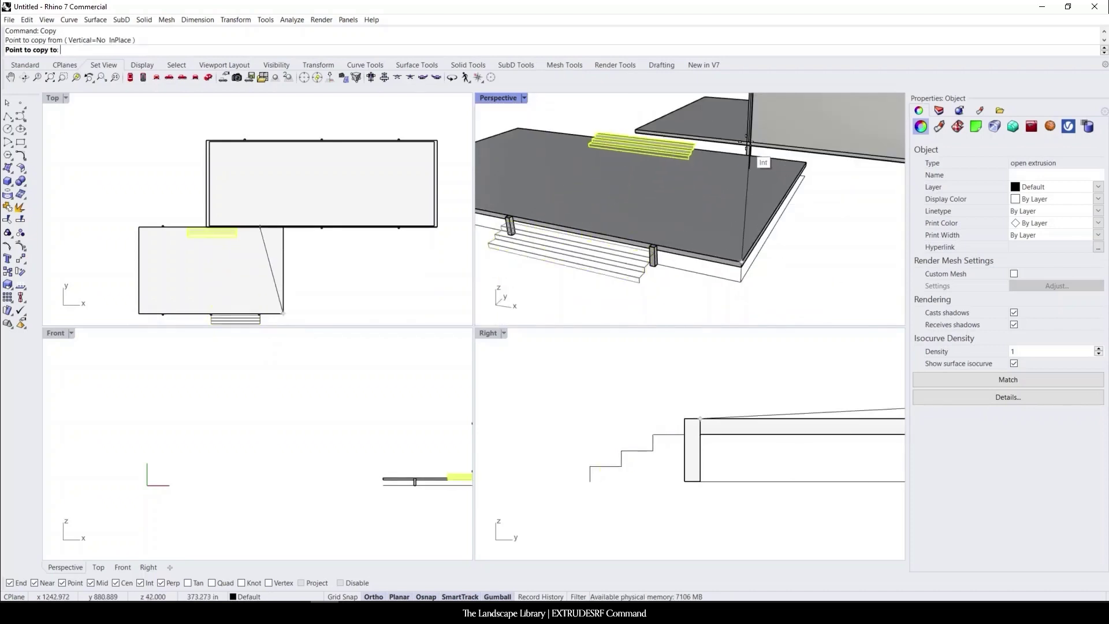
{"action": "scroll", "coordinate": [748, 144], "scroll_direction": "up", "scroll_amount": 5}
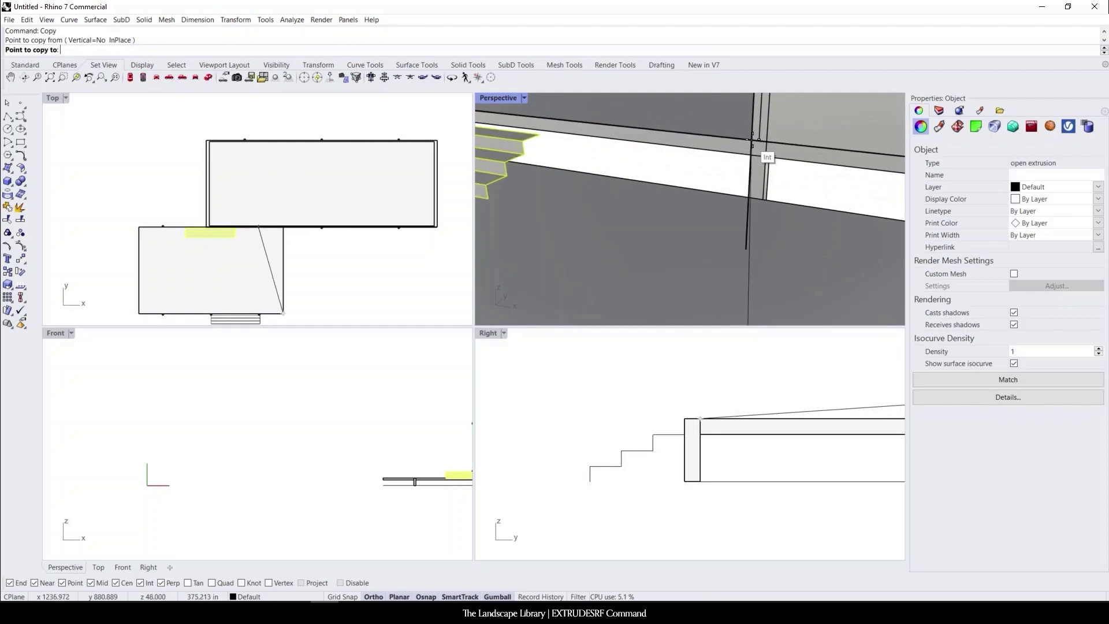
{"action": "left_click", "coordinate": [752, 141]}
{"action": "scroll", "coordinate": [752, 141], "scroll_direction": "down", "scroll_amount": 5}
{"action": "key", "text": "Return"}
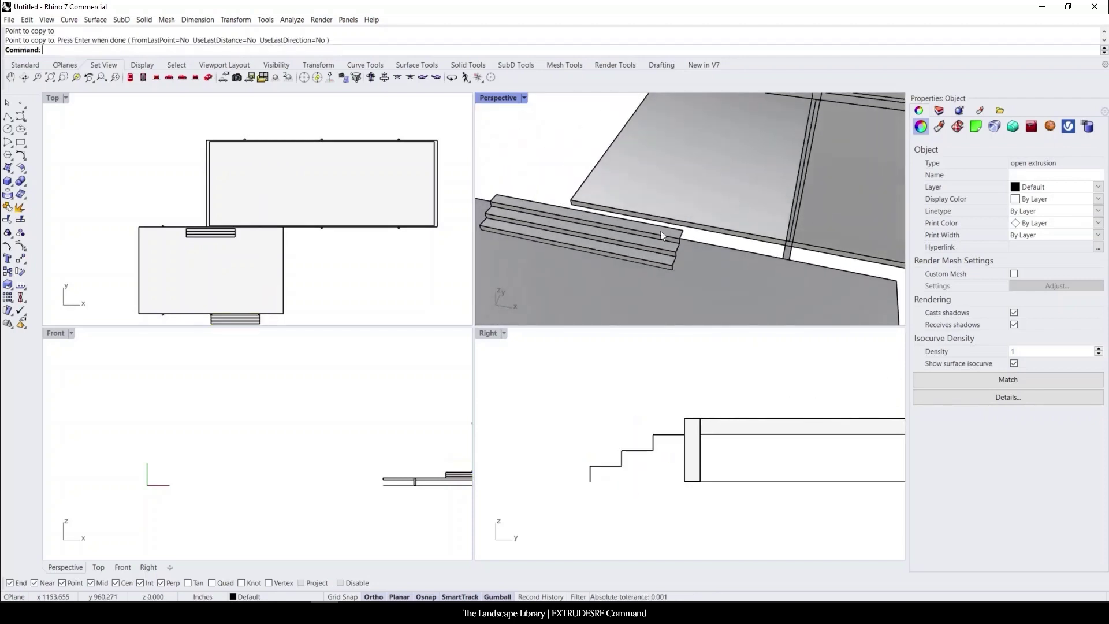
Move the copied stair along the upper platform's edge so that it starts near the platform's open end.
{"action": "left_click", "coordinate": [652, 233]}
{"action": "right_click_drag", "start_coordinate": [637, 234], "coordinate": [629, 211]}
{"action": "left_click_drag", "start_coordinate": [590, 197], "coordinate": [682, 219]}
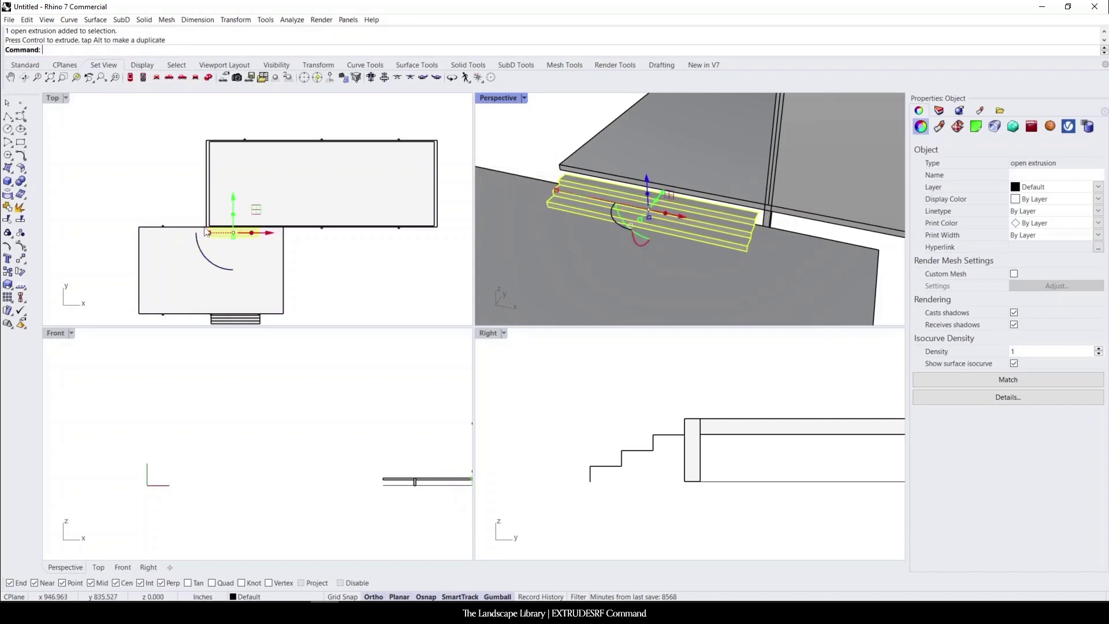
{"action": "scroll", "coordinate": [274, 243], "scroll_direction": "up", "scroll_amount": 4}
{"action": "left_click_drag", "start_coordinate": [356, 242], "coordinate": [357, 246]}
{"action": "scroll", "coordinate": [659, 206], "scroll_direction": "down", "scroll_amount": 5}
{"action": "key", "text": "Escape"}
Examine the complete building from several angles, checking the stairs, platforms, columns and the enclosing wall extrusion.
{"action": "right_click_drag", "start_coordinate": [670, 236], "coordinate": [719, 215]}
{"action": "scroll", "coordinate": [751, 178], "scroll_direction": "down", "scroll_amount": 8}
{"action": "right_click_drag", "start_coordinate": [751, 178], "coordinate": [829, 180]}
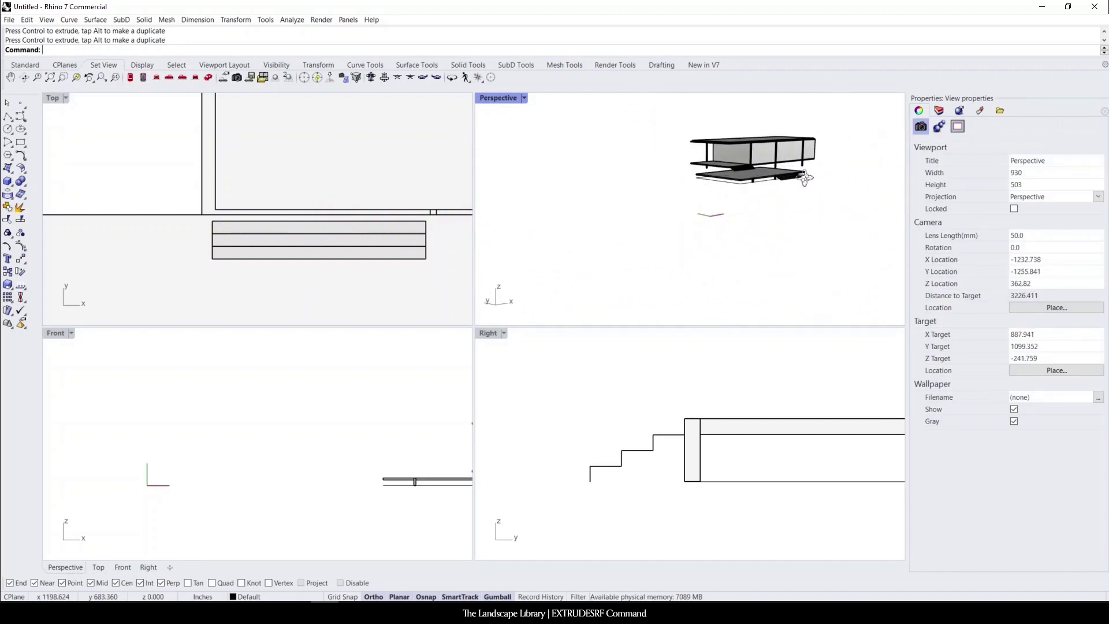
{"action": "scroll", "coordinate": [825, 163], "scroll_direction": "up", "scroll_amount": 5}
{"action": "scroll", "coordinate": [621, 462], "scroll_direction": "down", "scroll_amount": 3}
{"action": "scroll", "coordinate": [619, 460], "scroll_direction": "down", "scroll_amount": 5}
{"action": "scroll", "coordinate": [695, 254], "scroll_direction": "down", "scroll_amount": 5}
{"action": "right_click_drag", "start_coordinate": [696, 257], "coordinate": [745, 248]}
{"action": "left_click", "coordinate": [746, 187]}
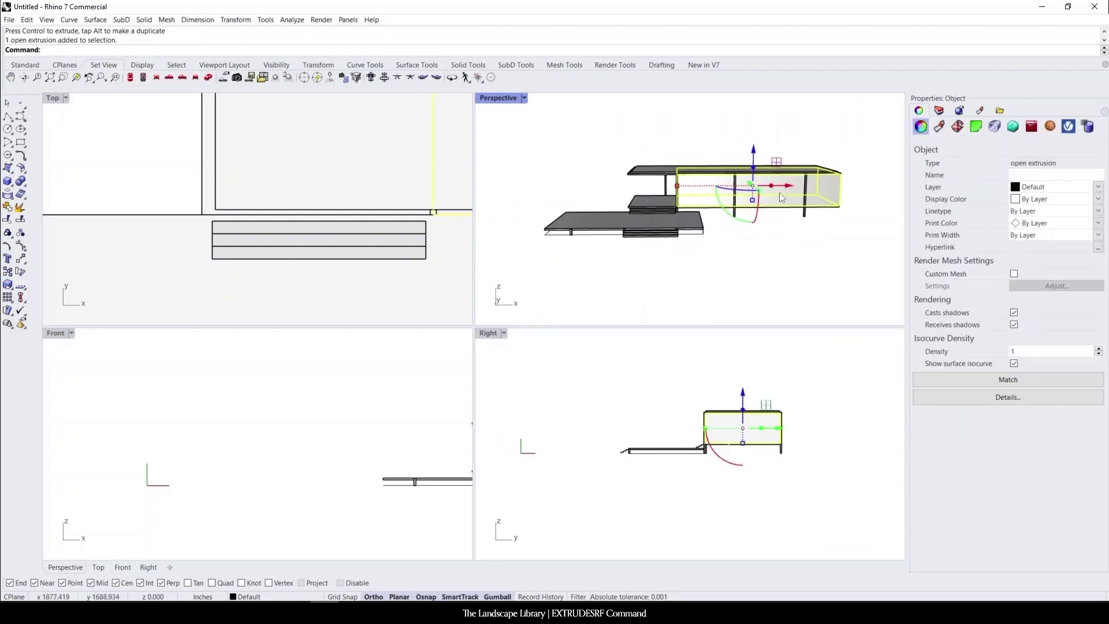
{"action": "scroll", "coordinate": [779, 208], "scroll_direction": "up", "scroll_amount": 5}
{"action": "key", "text": "Escape"}
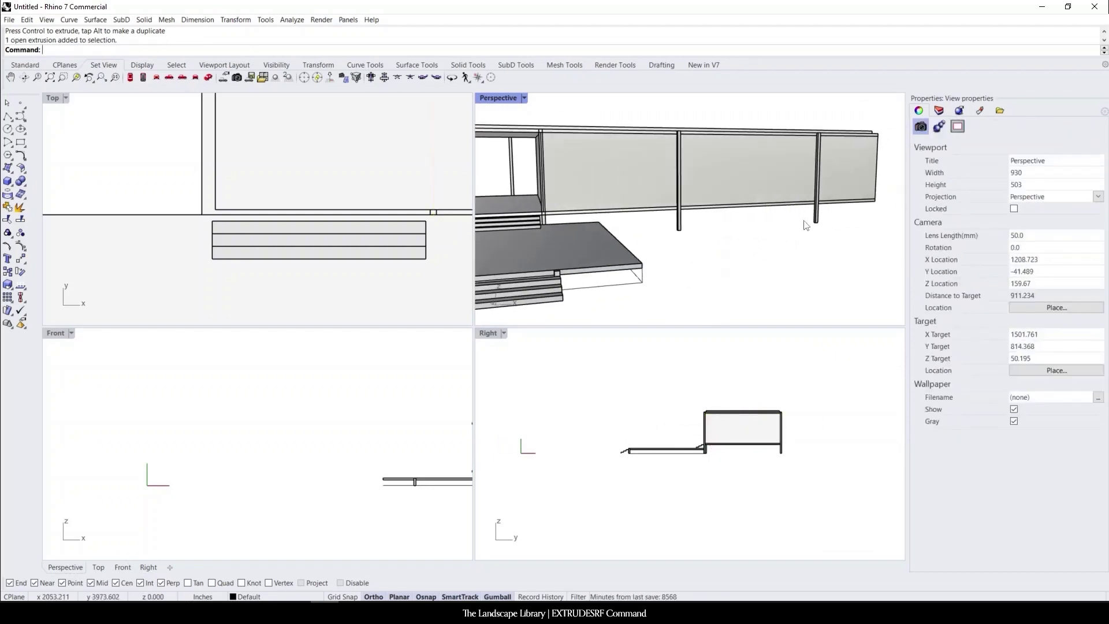
Switch to the browser's Farnsworth House image results, compare a reference photo, and return to the Rhino model.
{"action": "left_click_drag", "start_coordinate": [1016, 601], "coordinate": [698, 0]}
{"action": "left_click", "coordinate": [417, 151]}
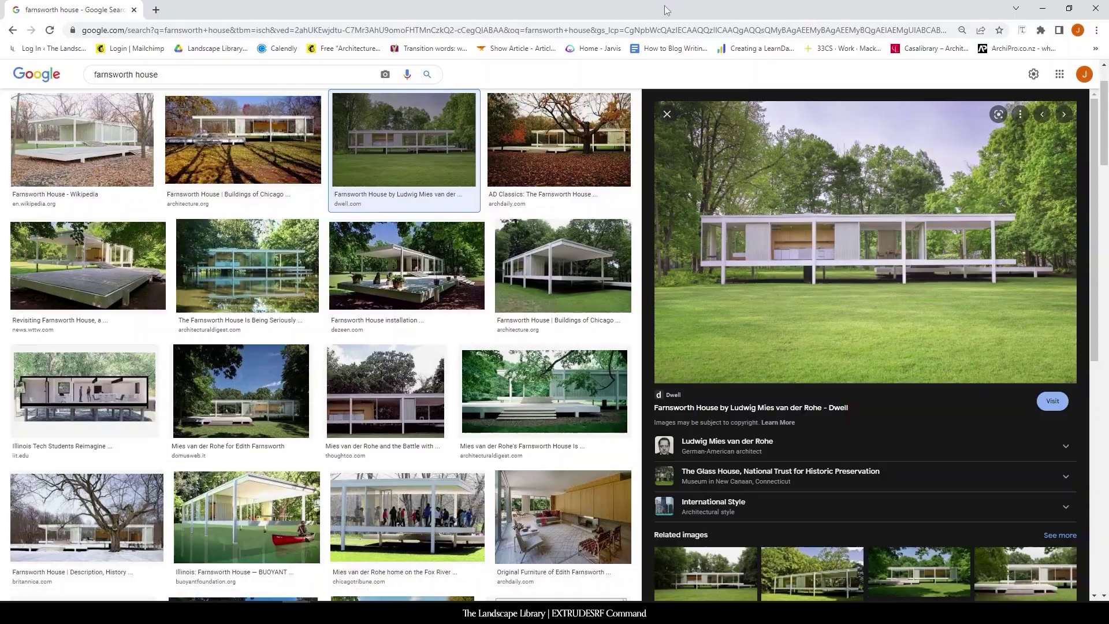
{"action": "key", "text": "alt+Tab"}
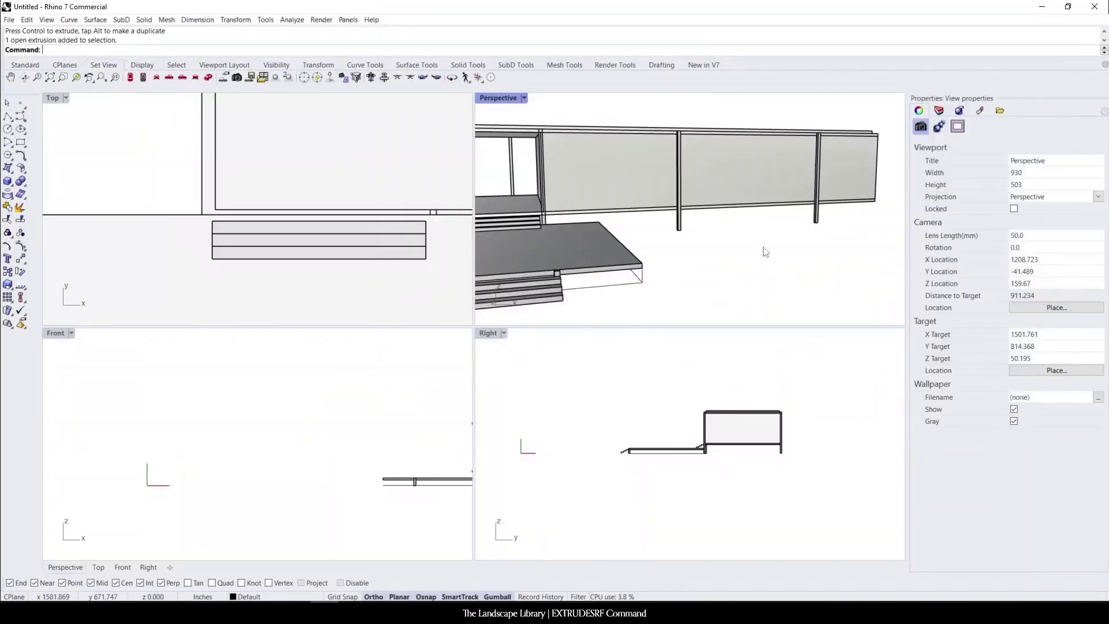
{"action": "scroll", "coordinate": [759, 267], "scroll_direction": "down", "scroll_amount": 5}
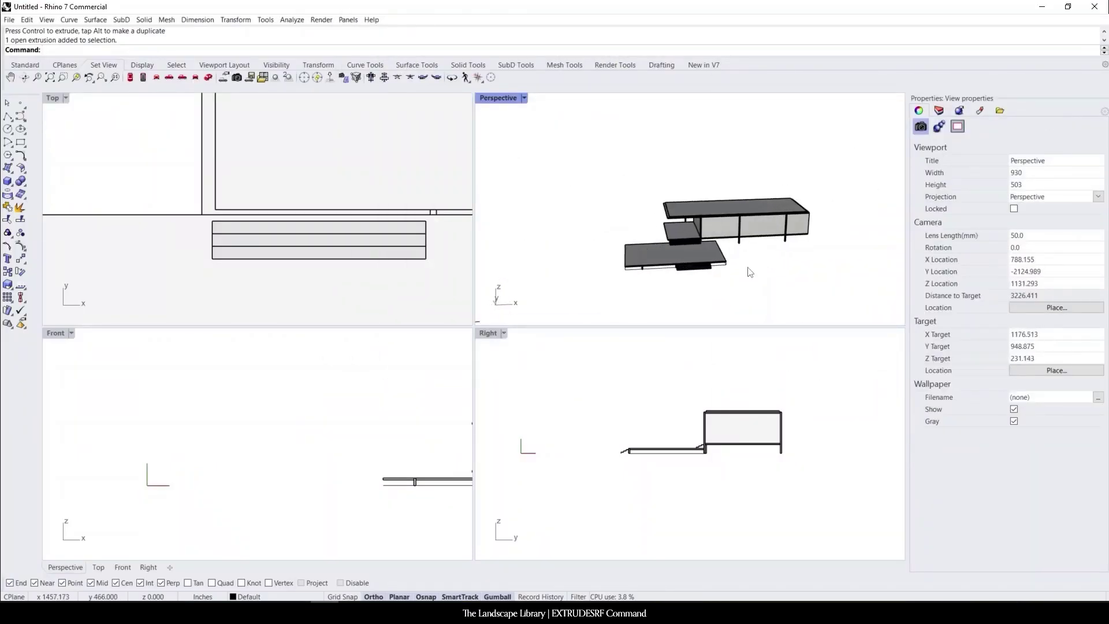